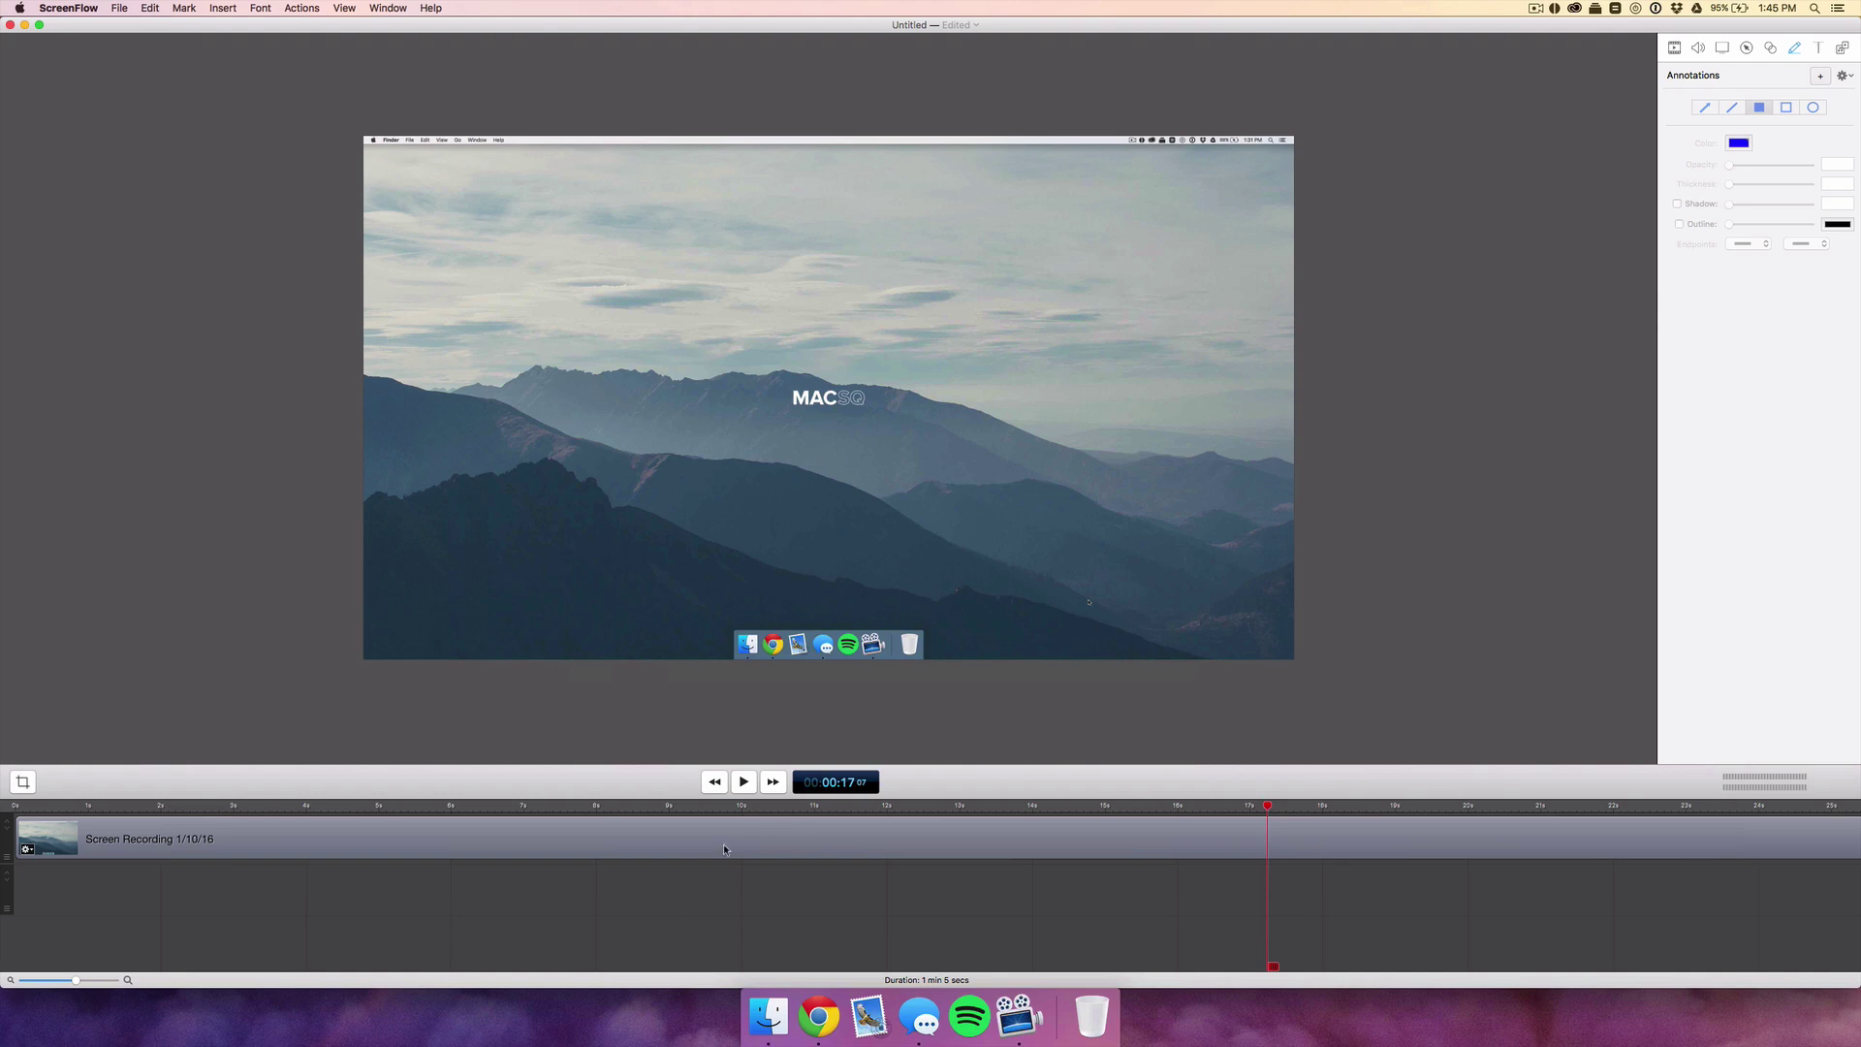
- Move the Screen Recording clip down to track 2 and return the playhead near the start
left_click_drag(716, 855, 714, 881)
left_click(427, 855)
left_click(143, 805)
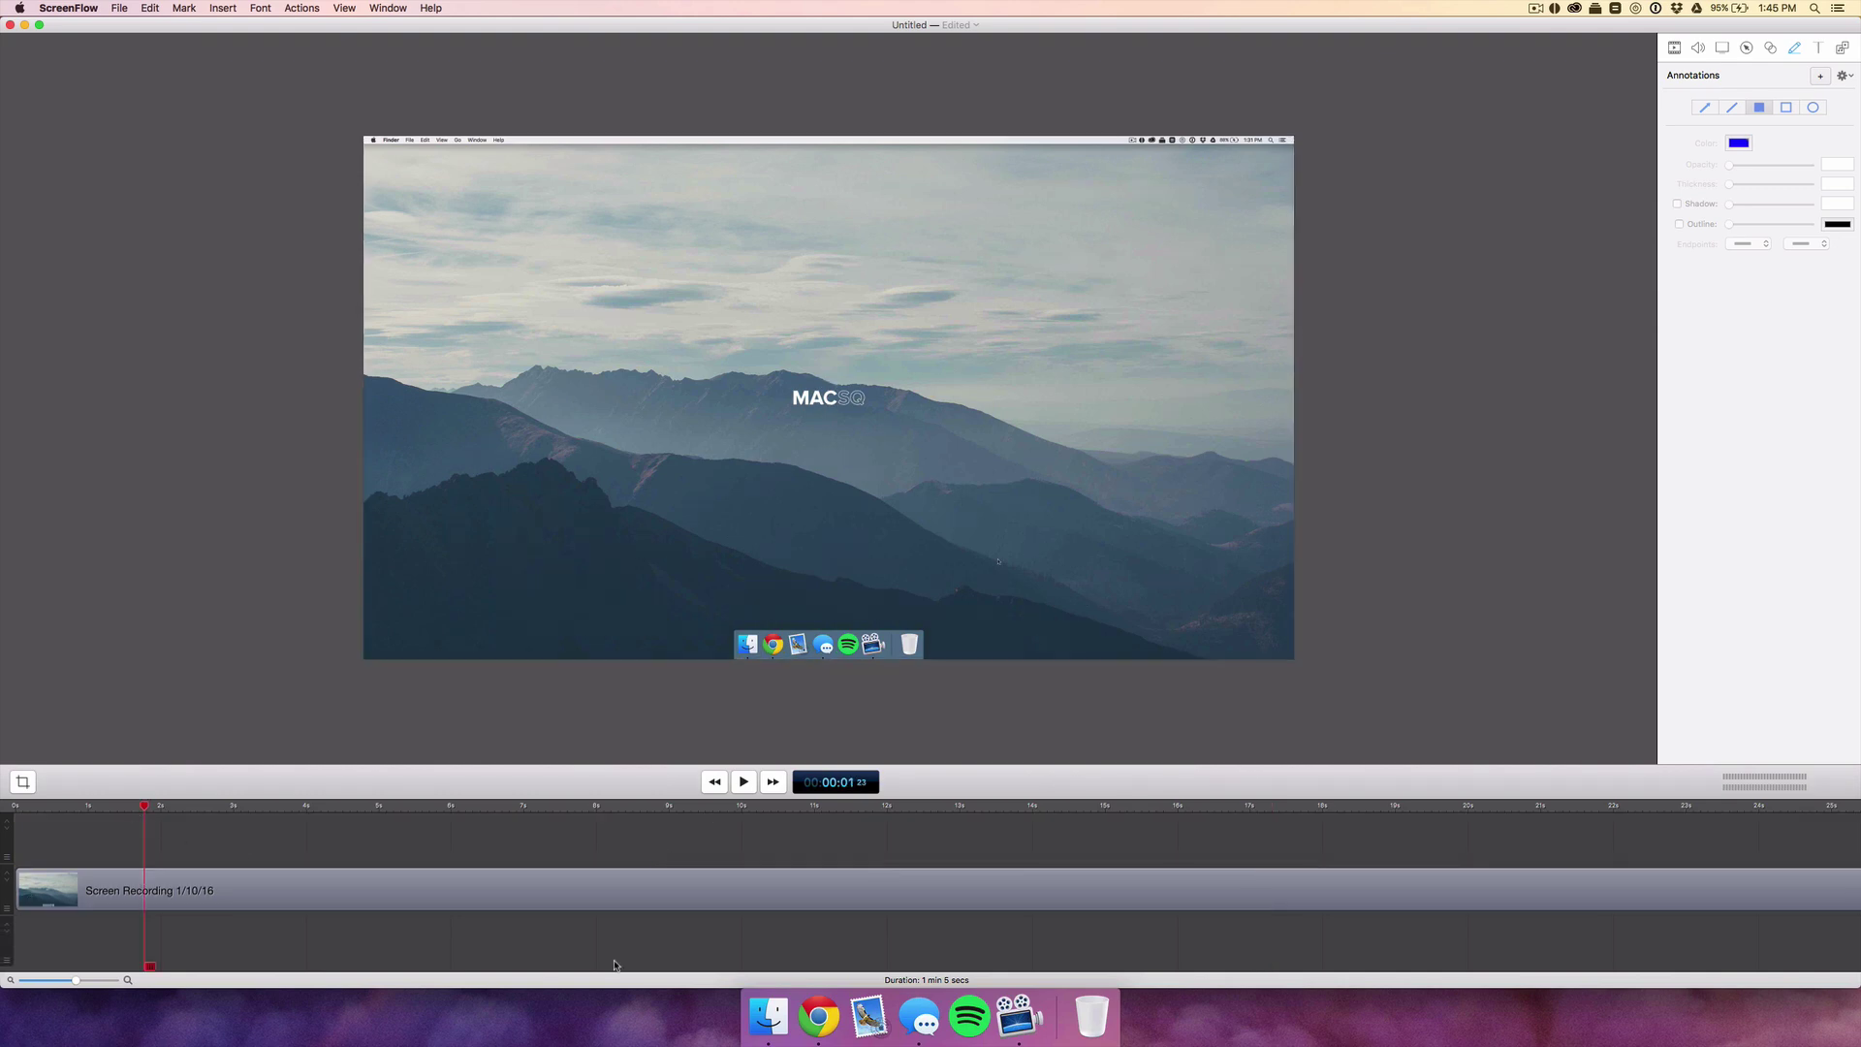
- Add a new text clip with no backdrop and centre alignment
left_click(1820, 48)
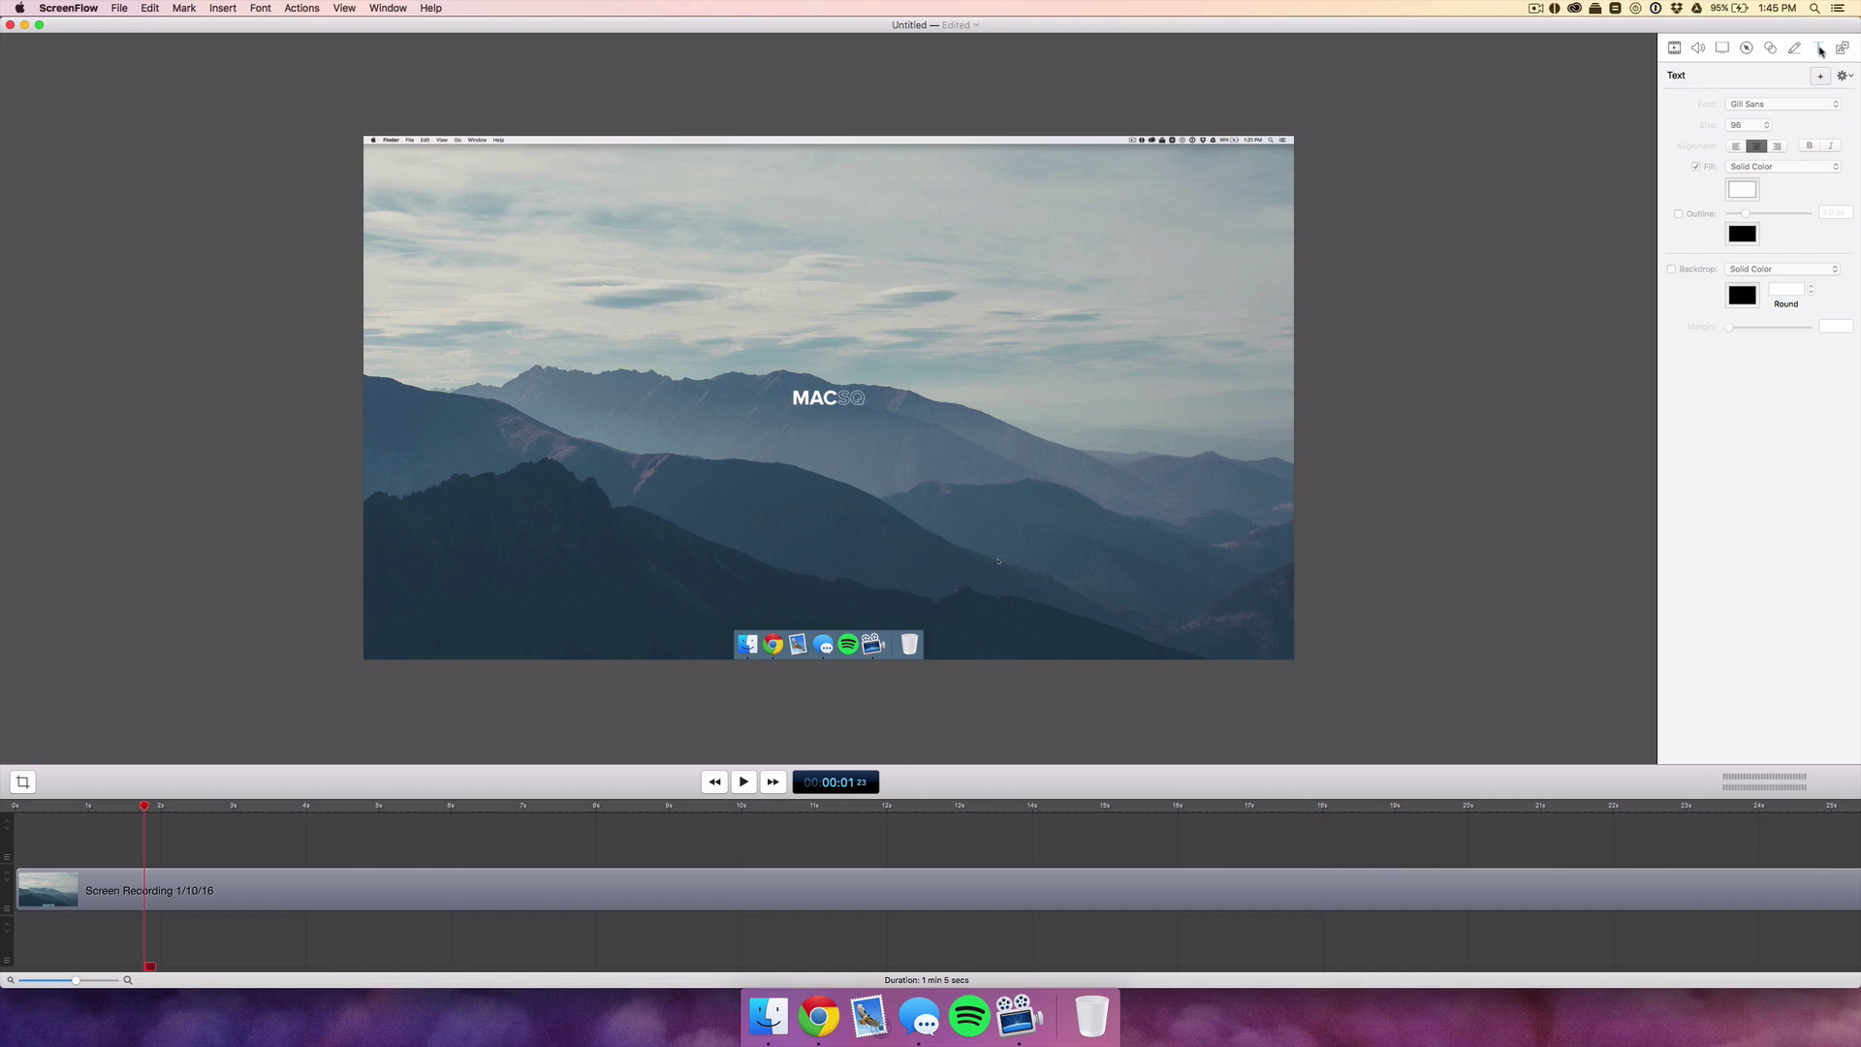
left_click(1820, 75)
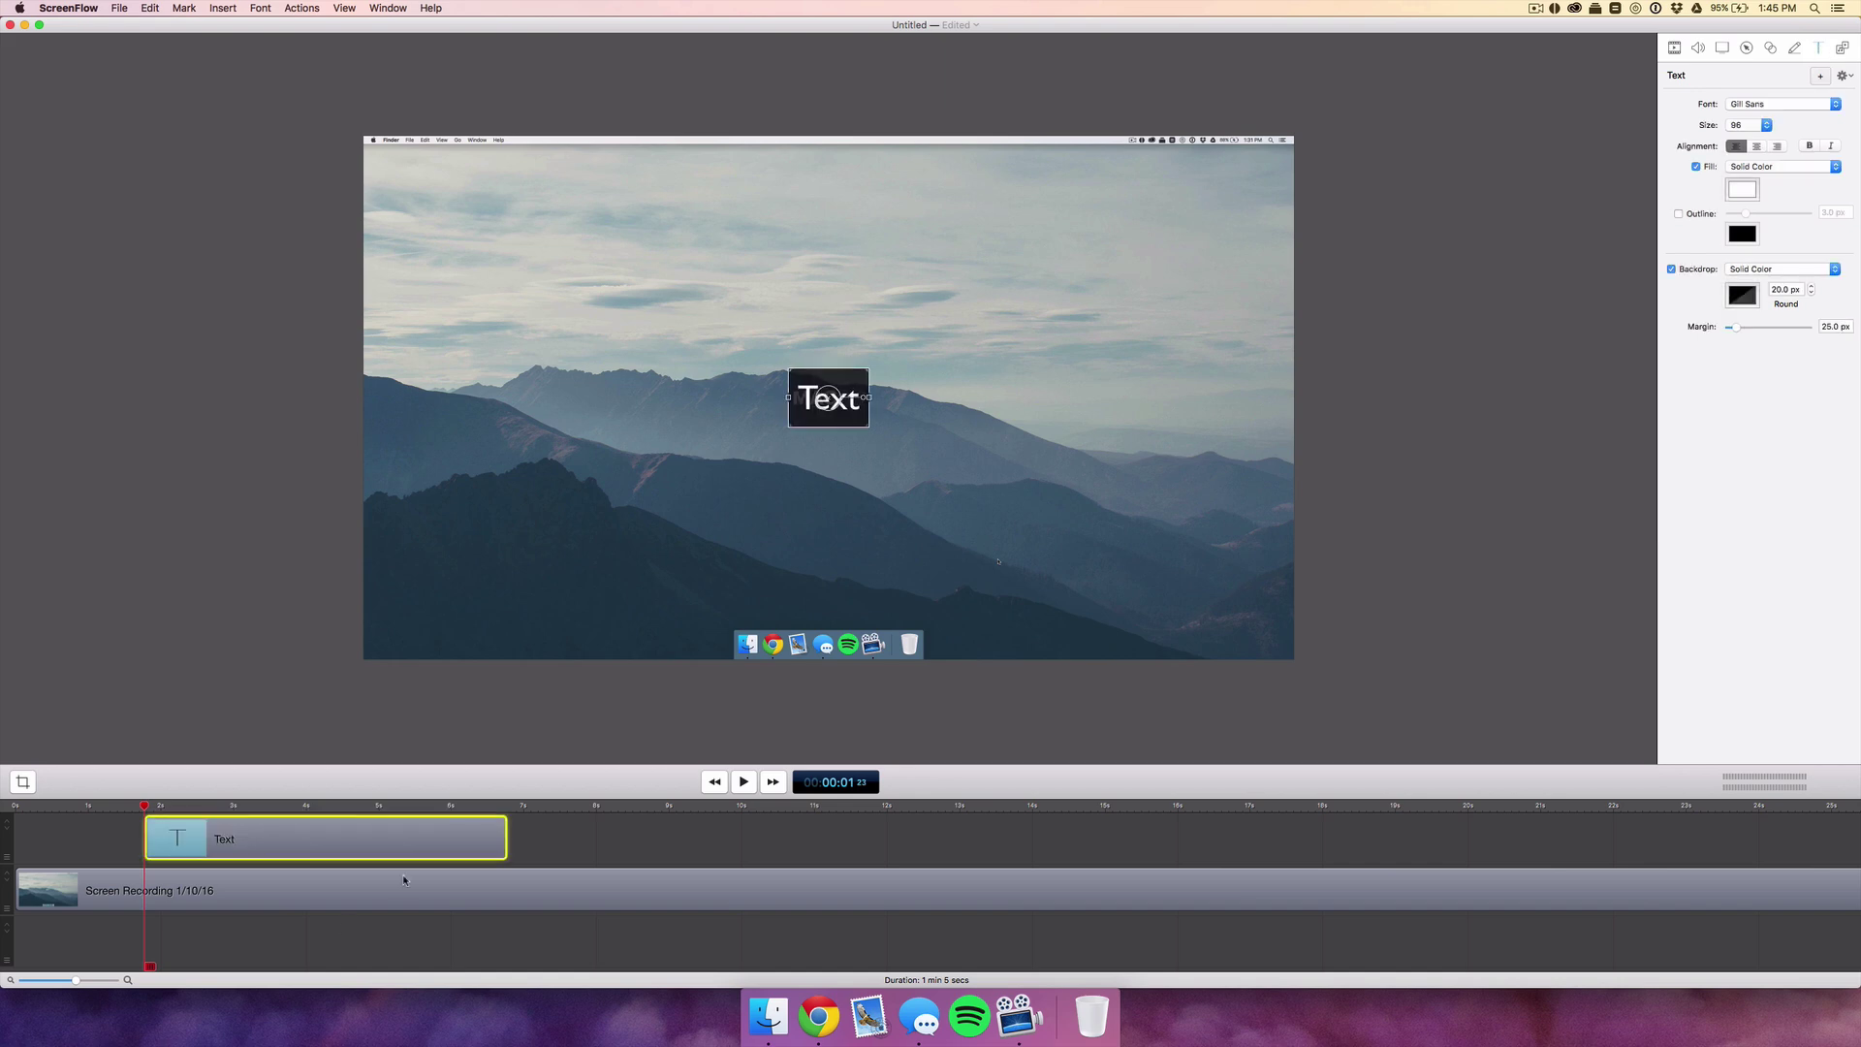
left_click(1672, 268)
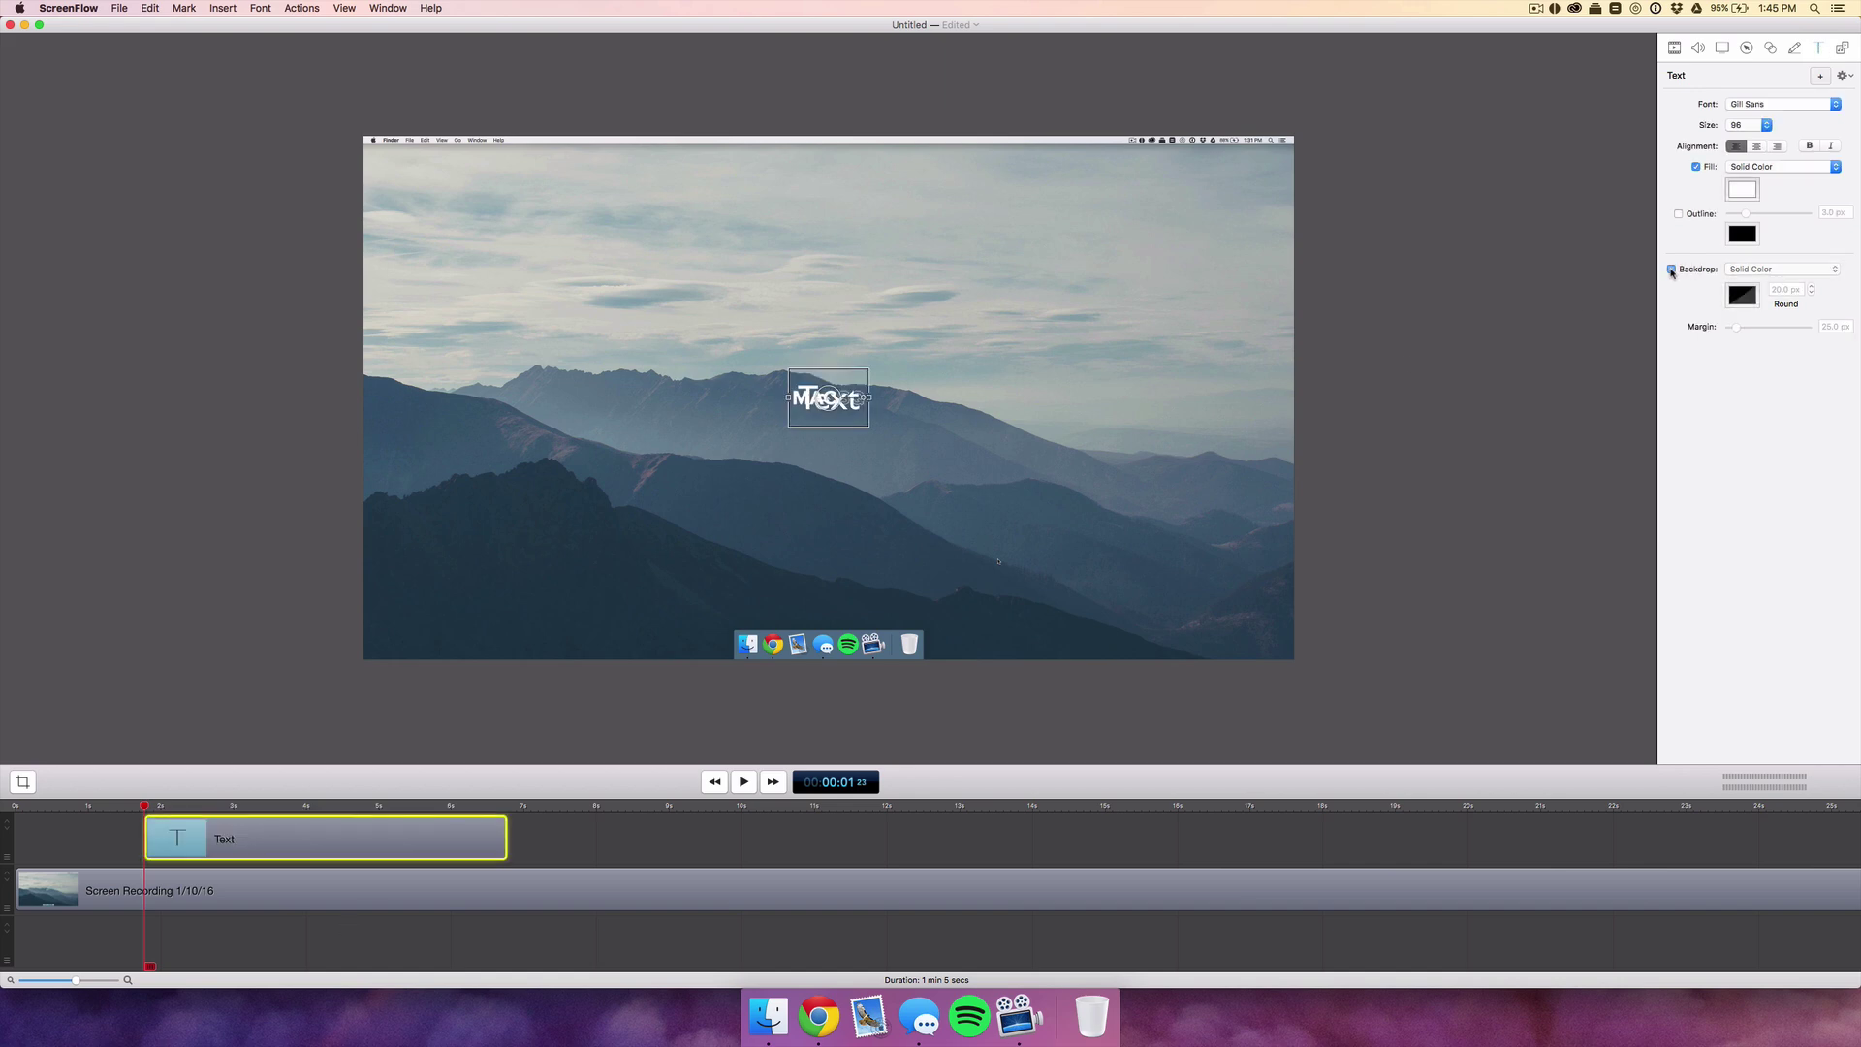
left_click(1756, 147)
- Replace the placeholder with 'Hello World!', centre it in the frame, and start it just after 2 seconds
double_click(814, 395)
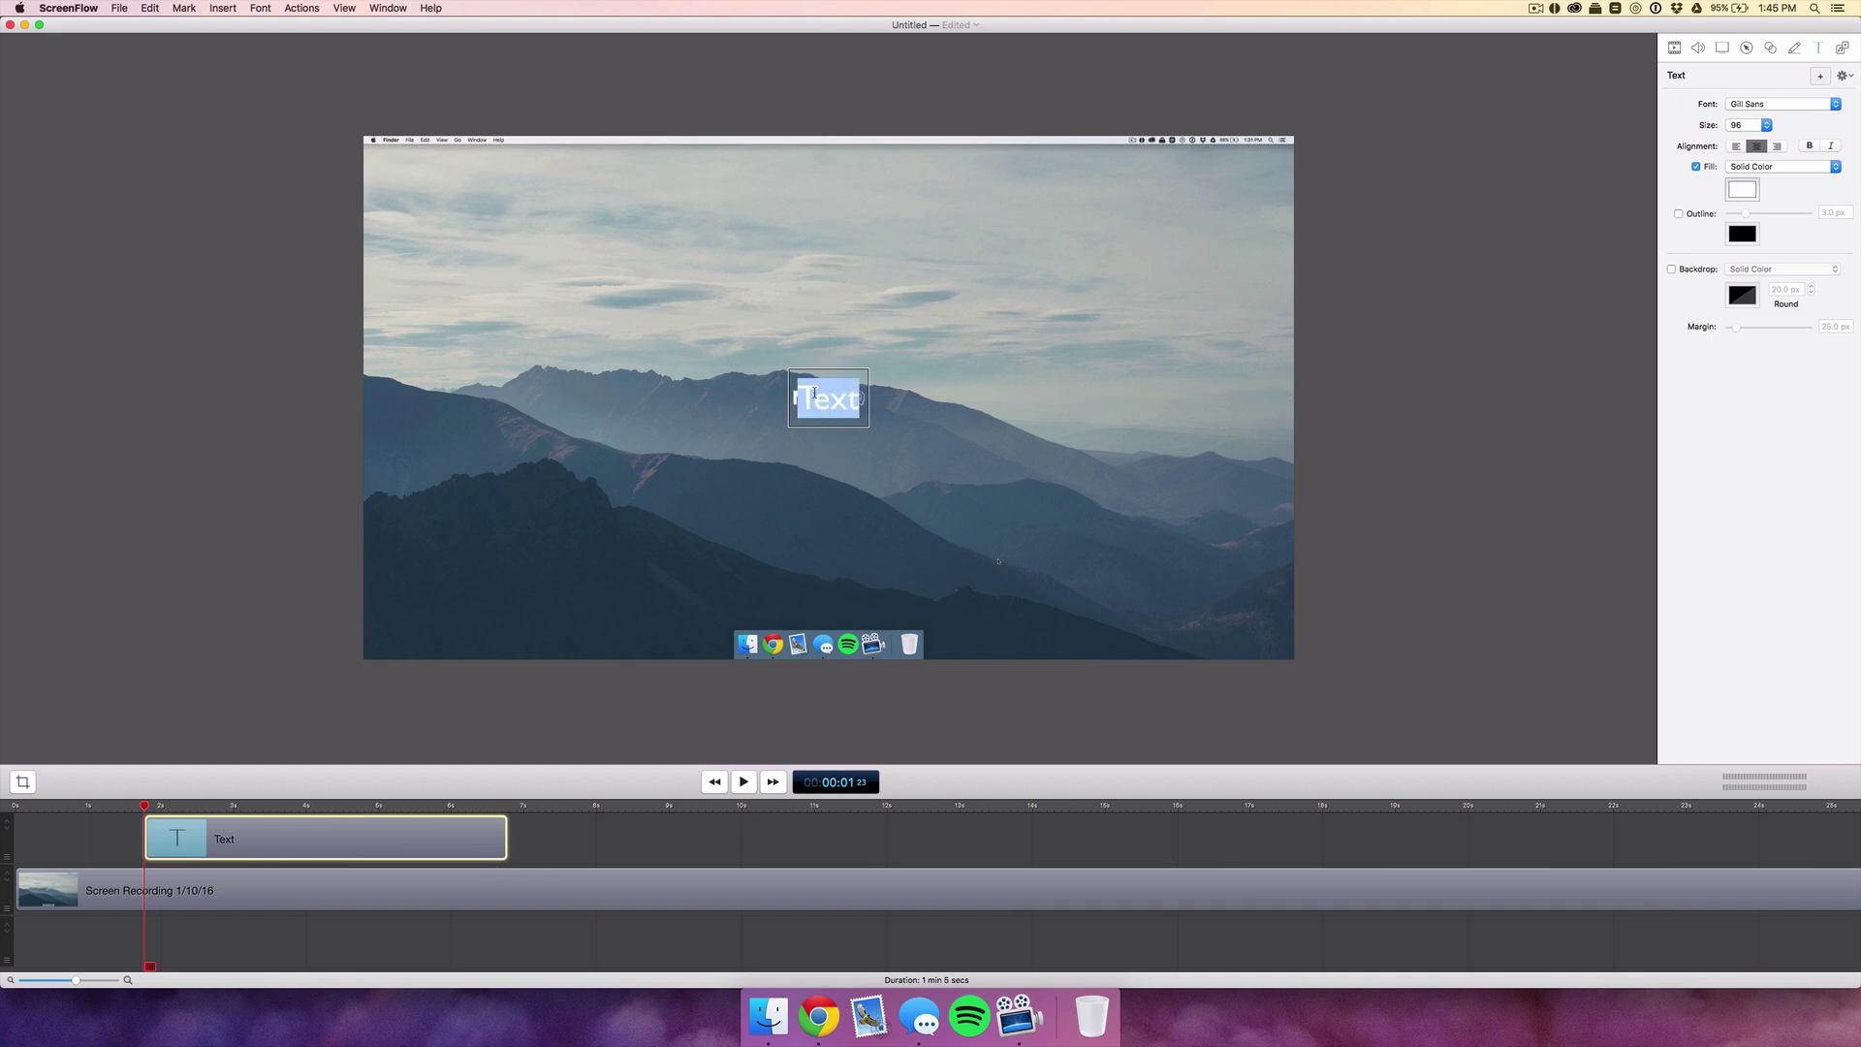
type("Hello World!")
left_click_drag(868, 412, 813, 412)
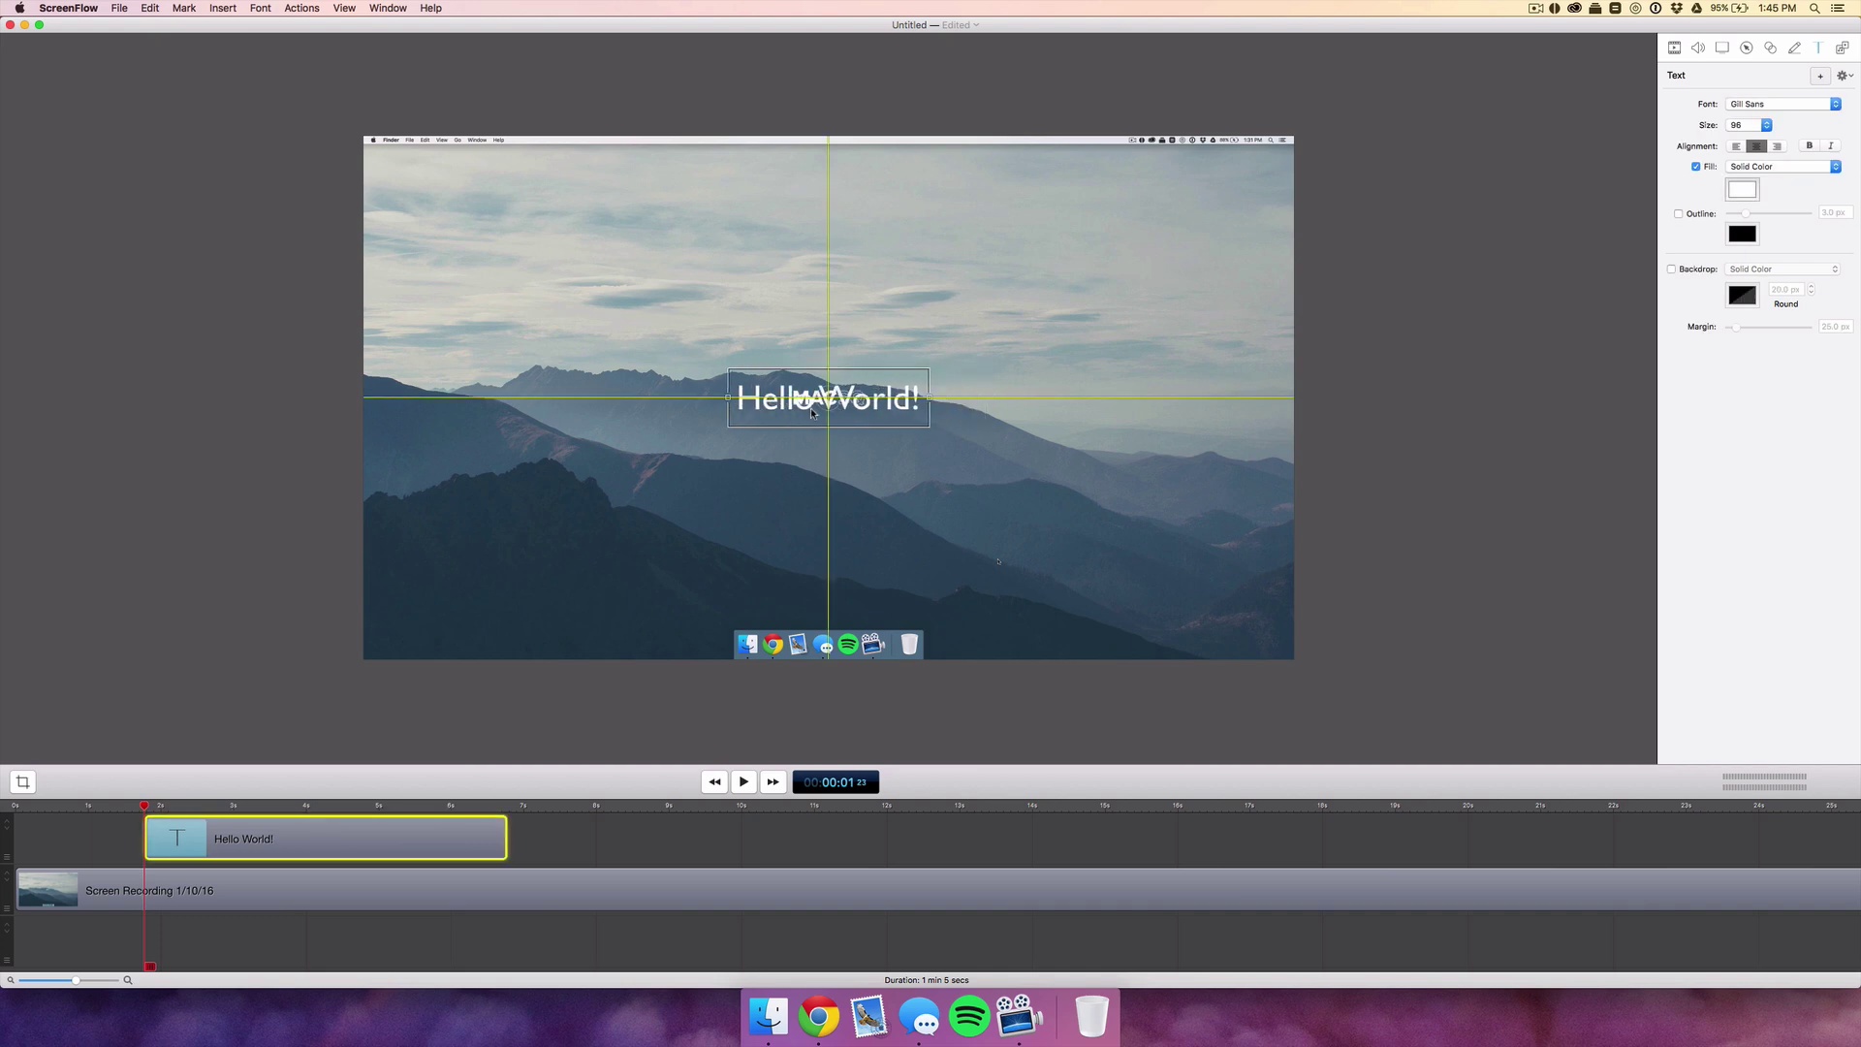
left_click_drag(327, 834, 342, 834)
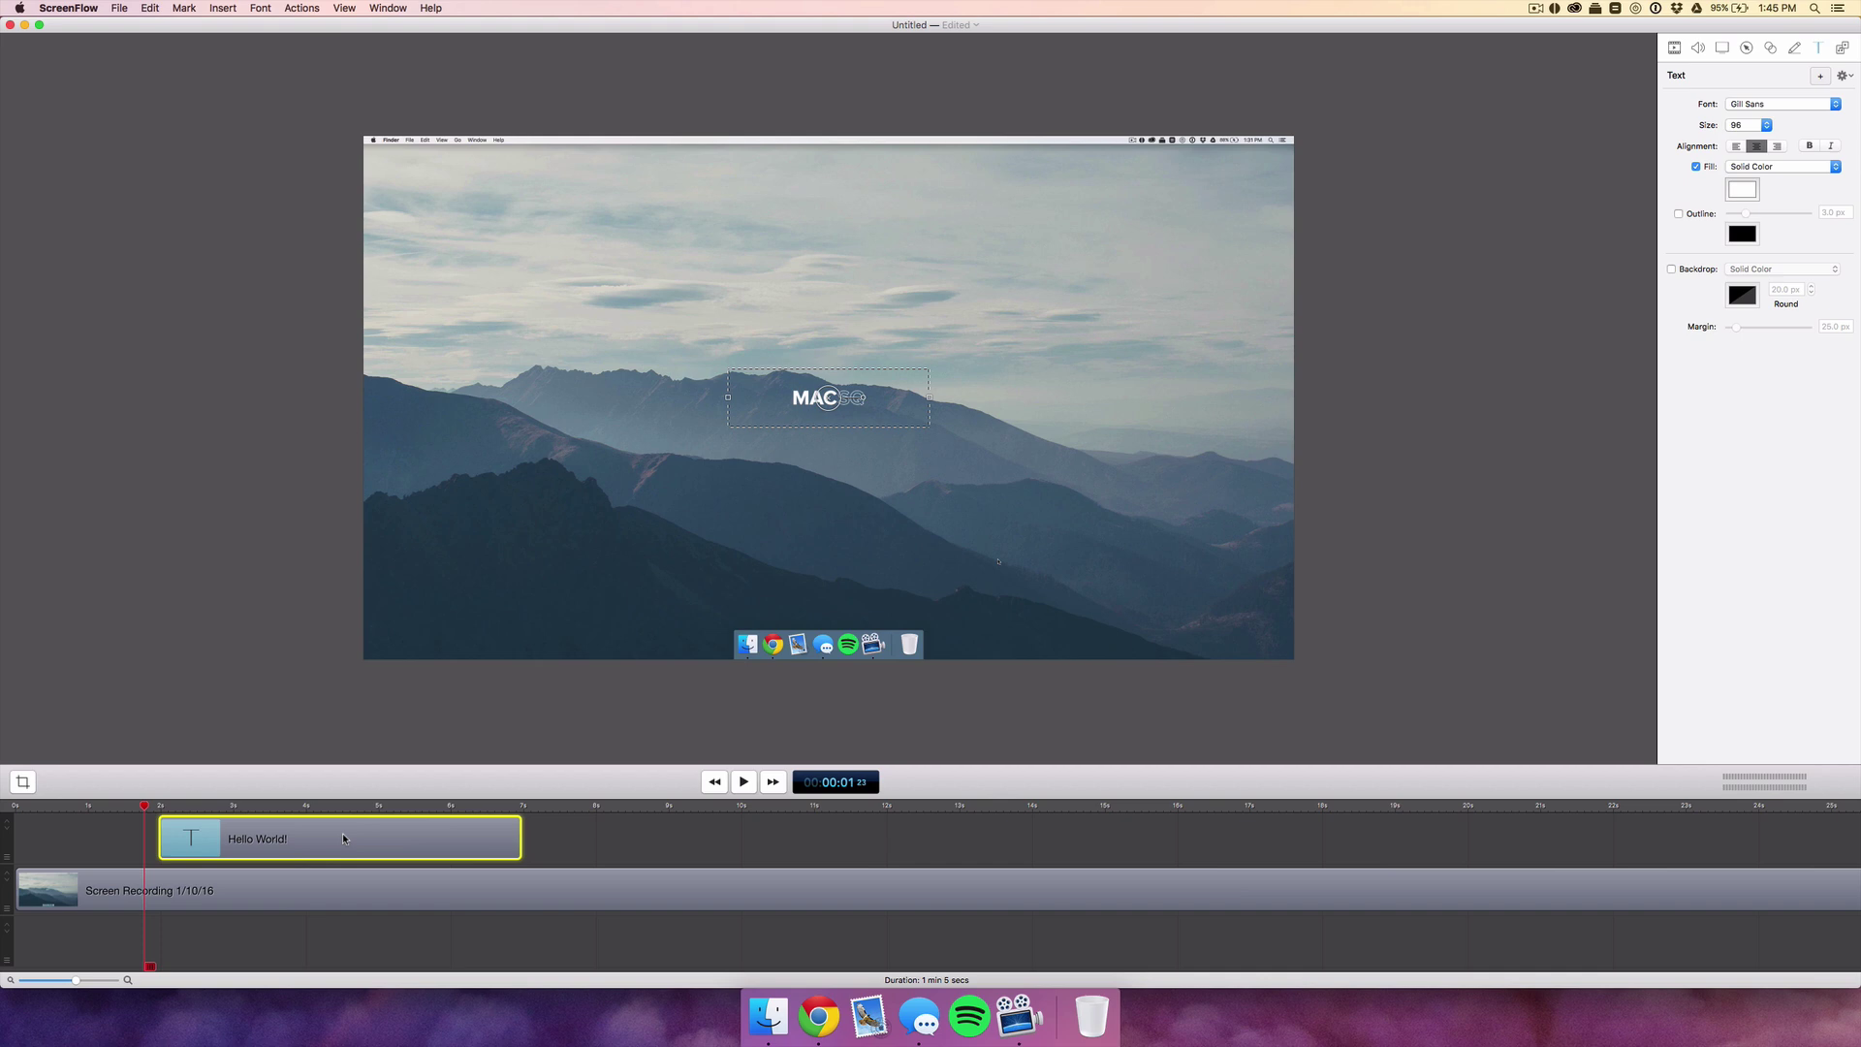
- Add a video action to the screen recording at about 1.9 s lowering its opacity to about 43%
left_click(576, 839)
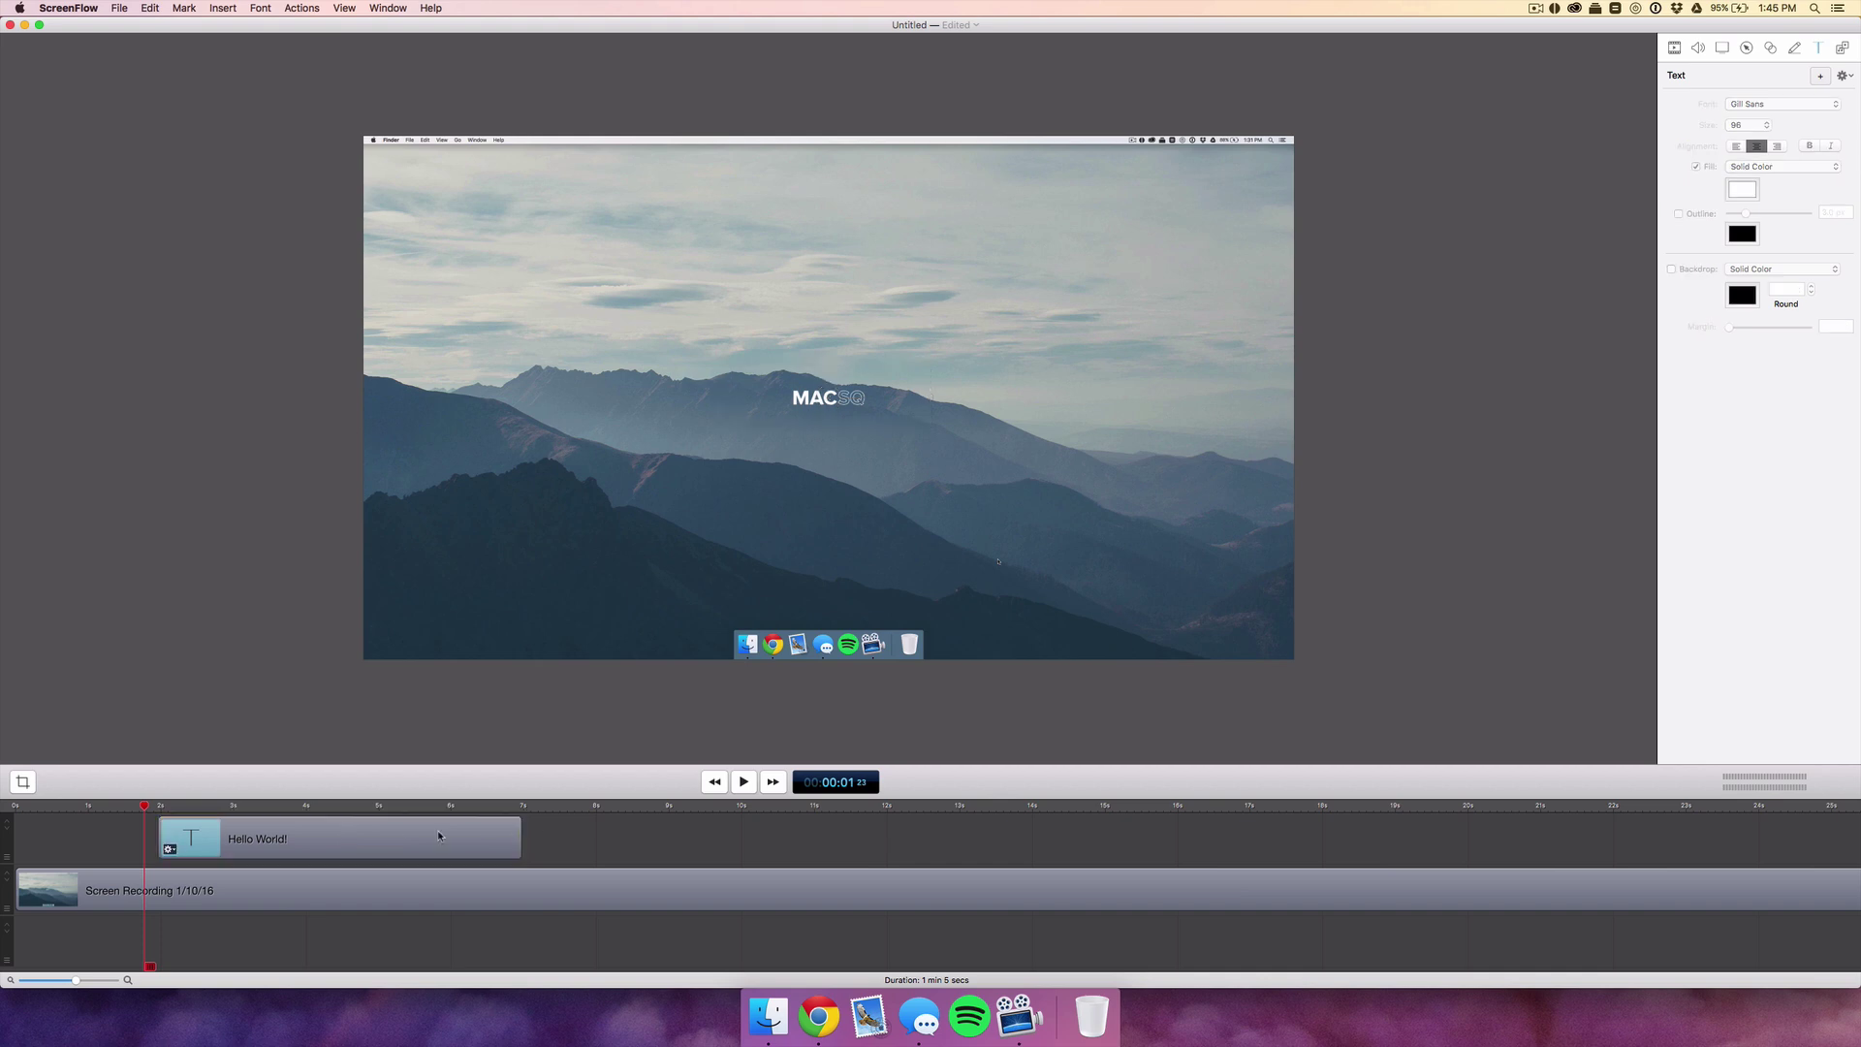
left_click(207, 805)
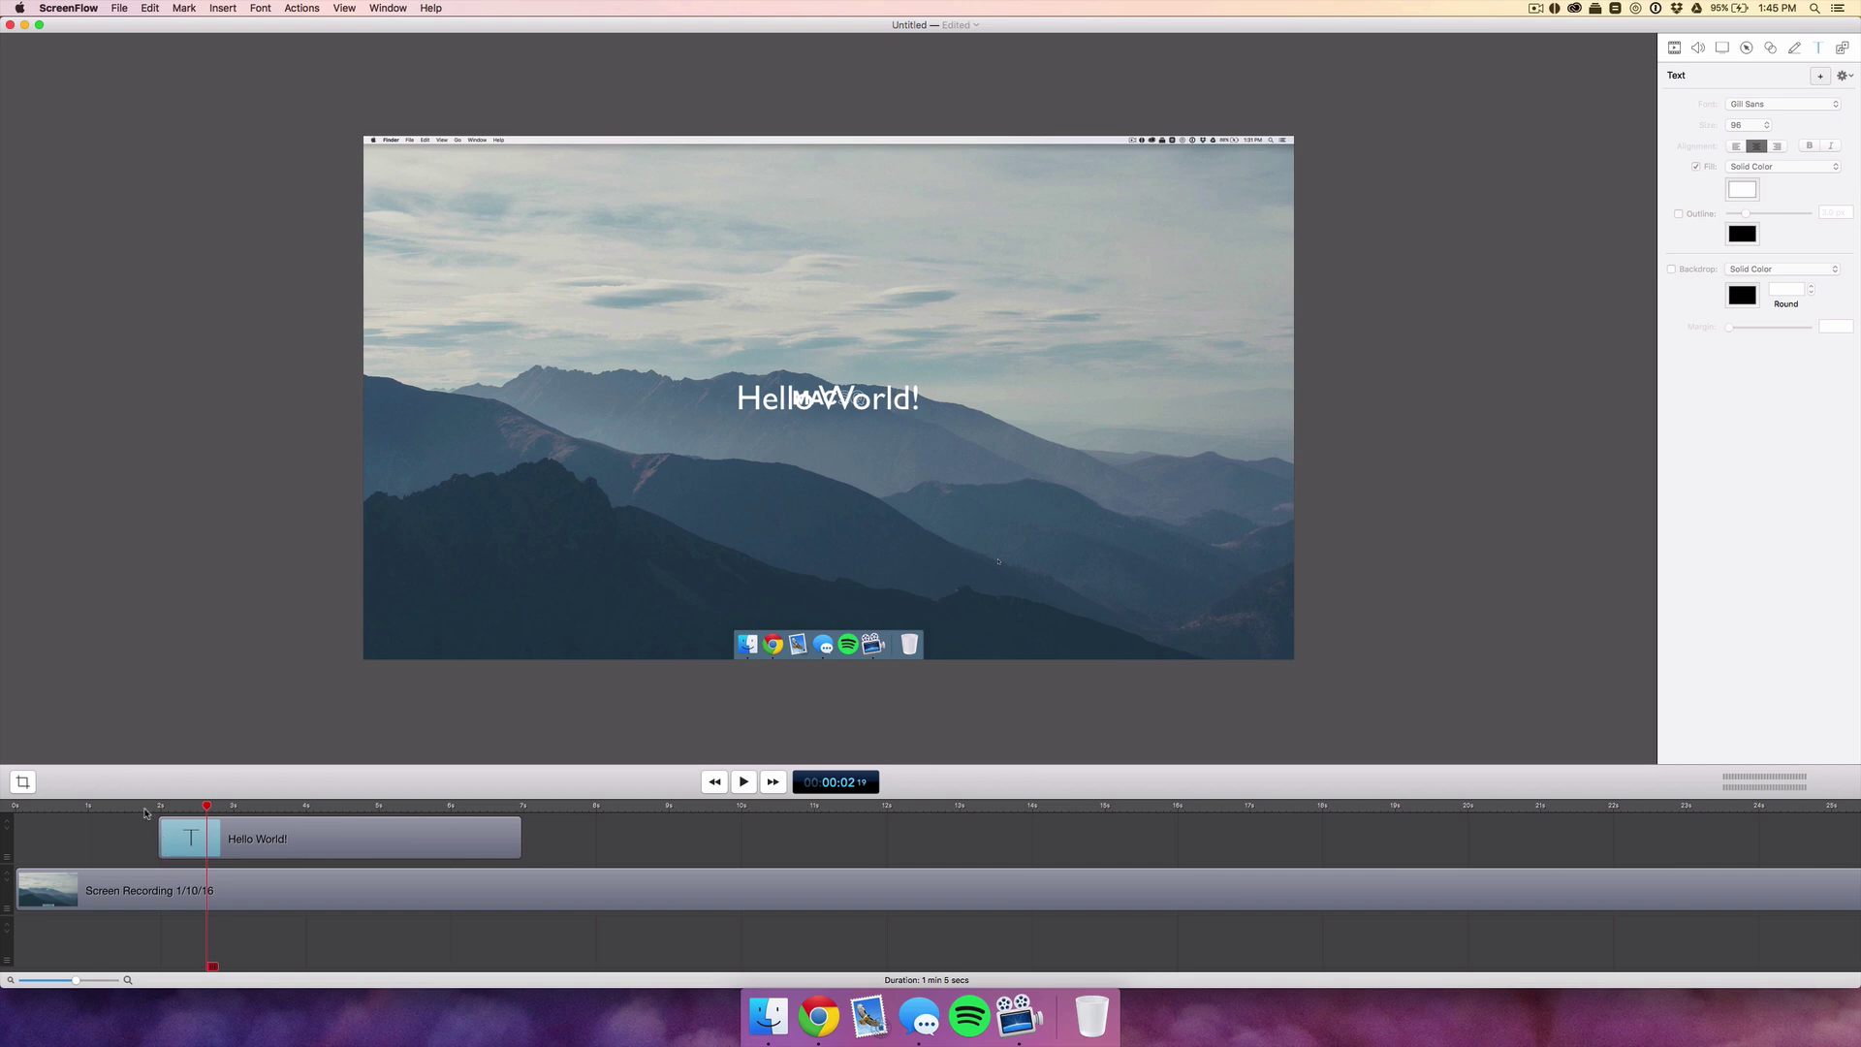
left_click(142, 908)
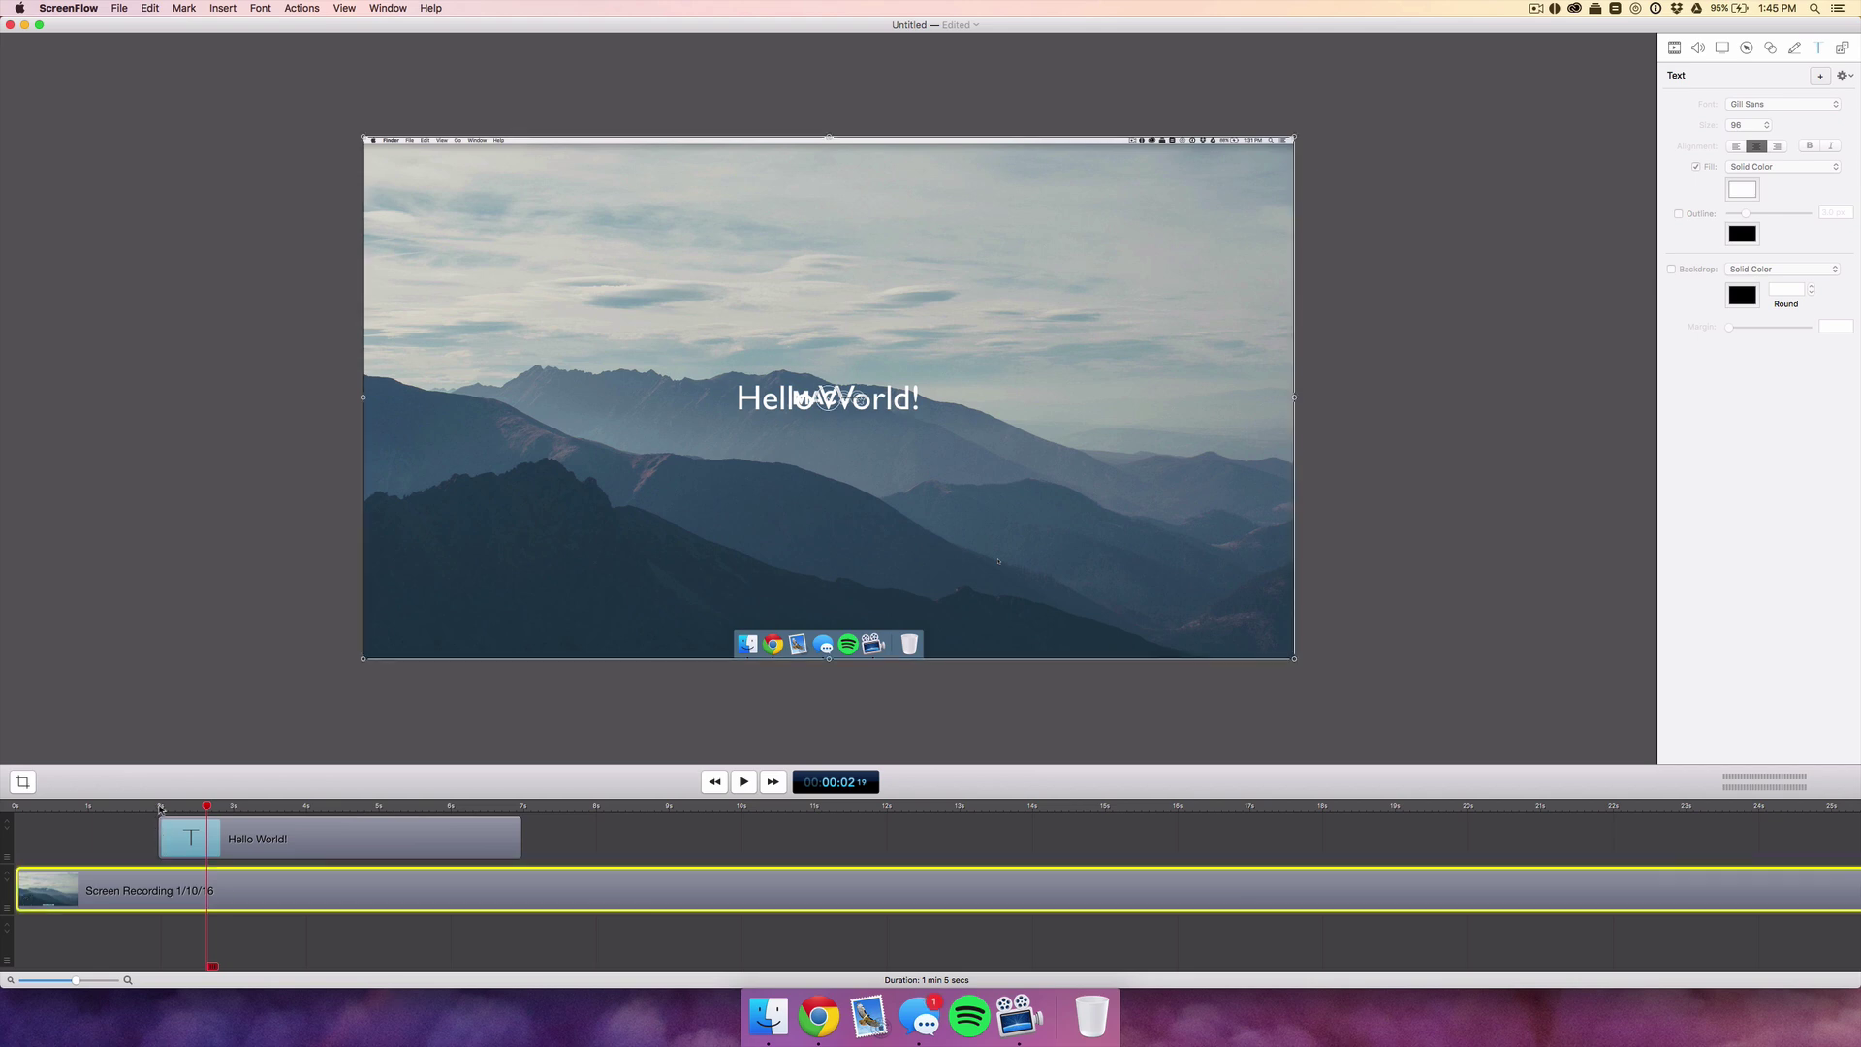
left_click(161, 808)
left_click(1674, 47)
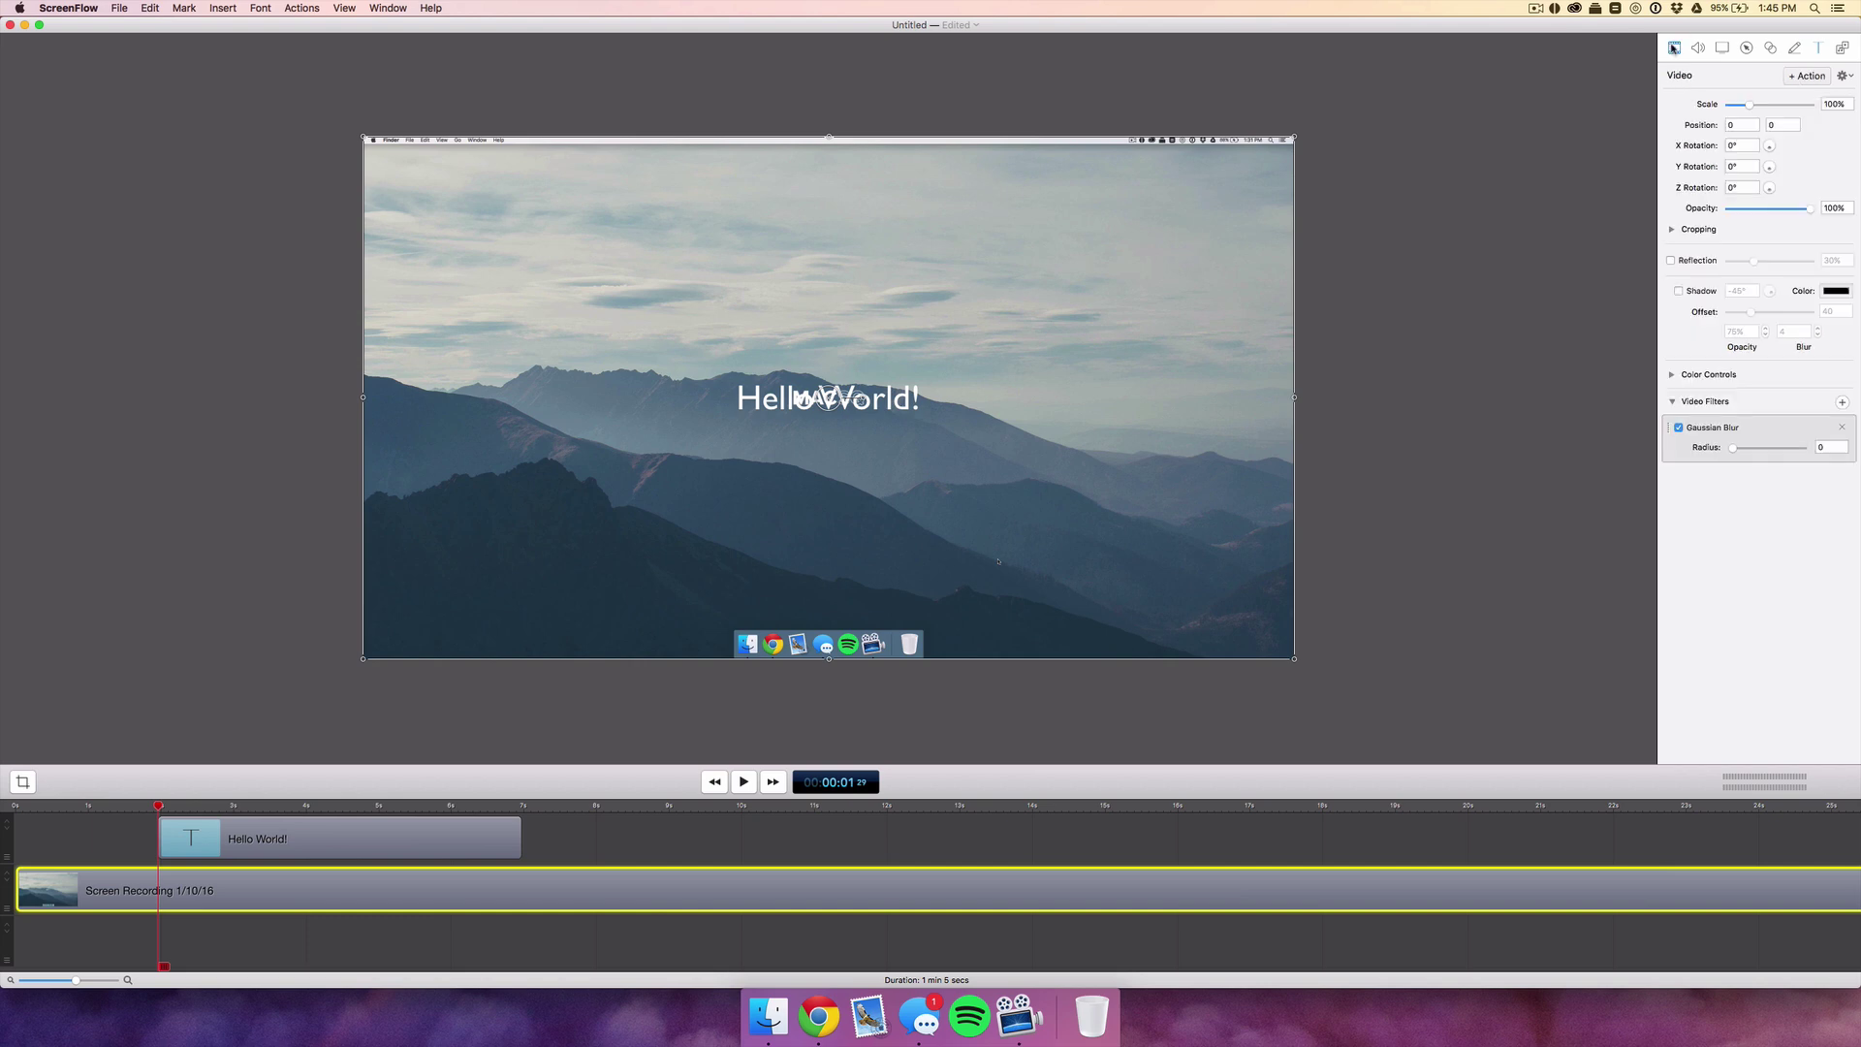
left_click(1808, 83)
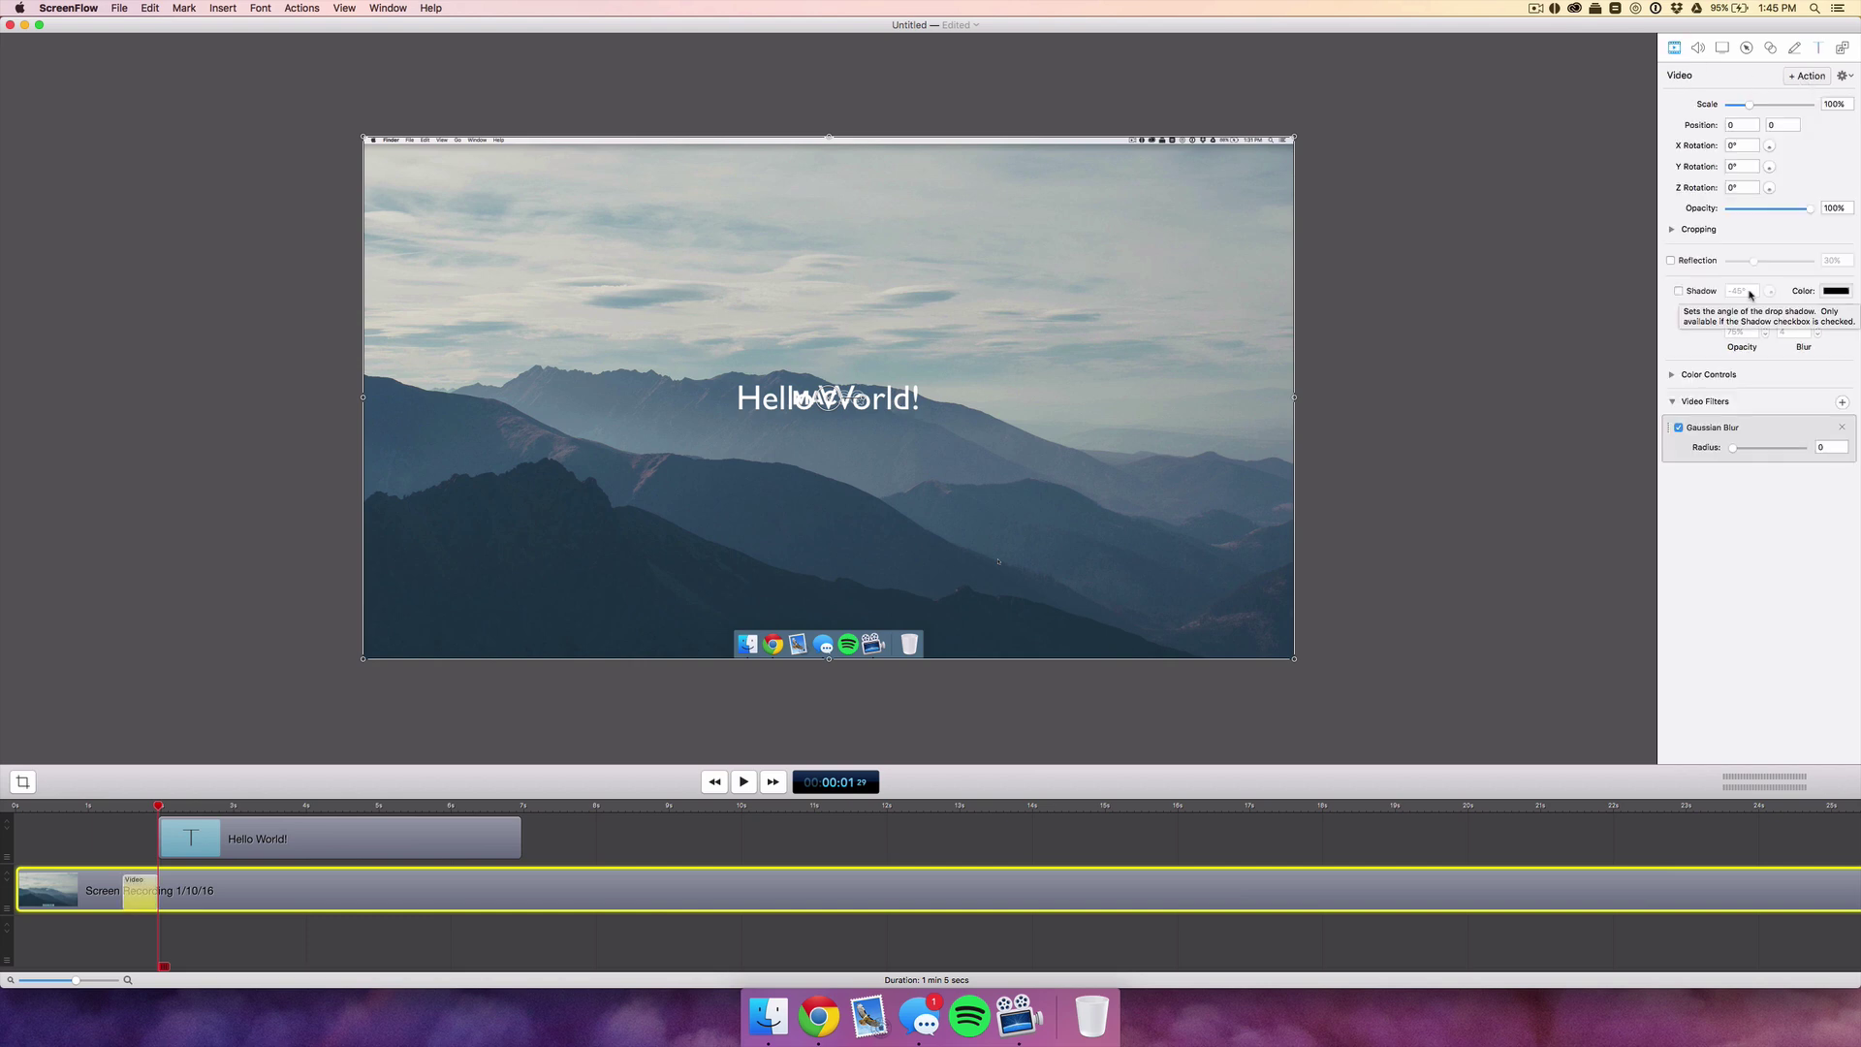
left_click_drag(1810, 208, 1762, 208)
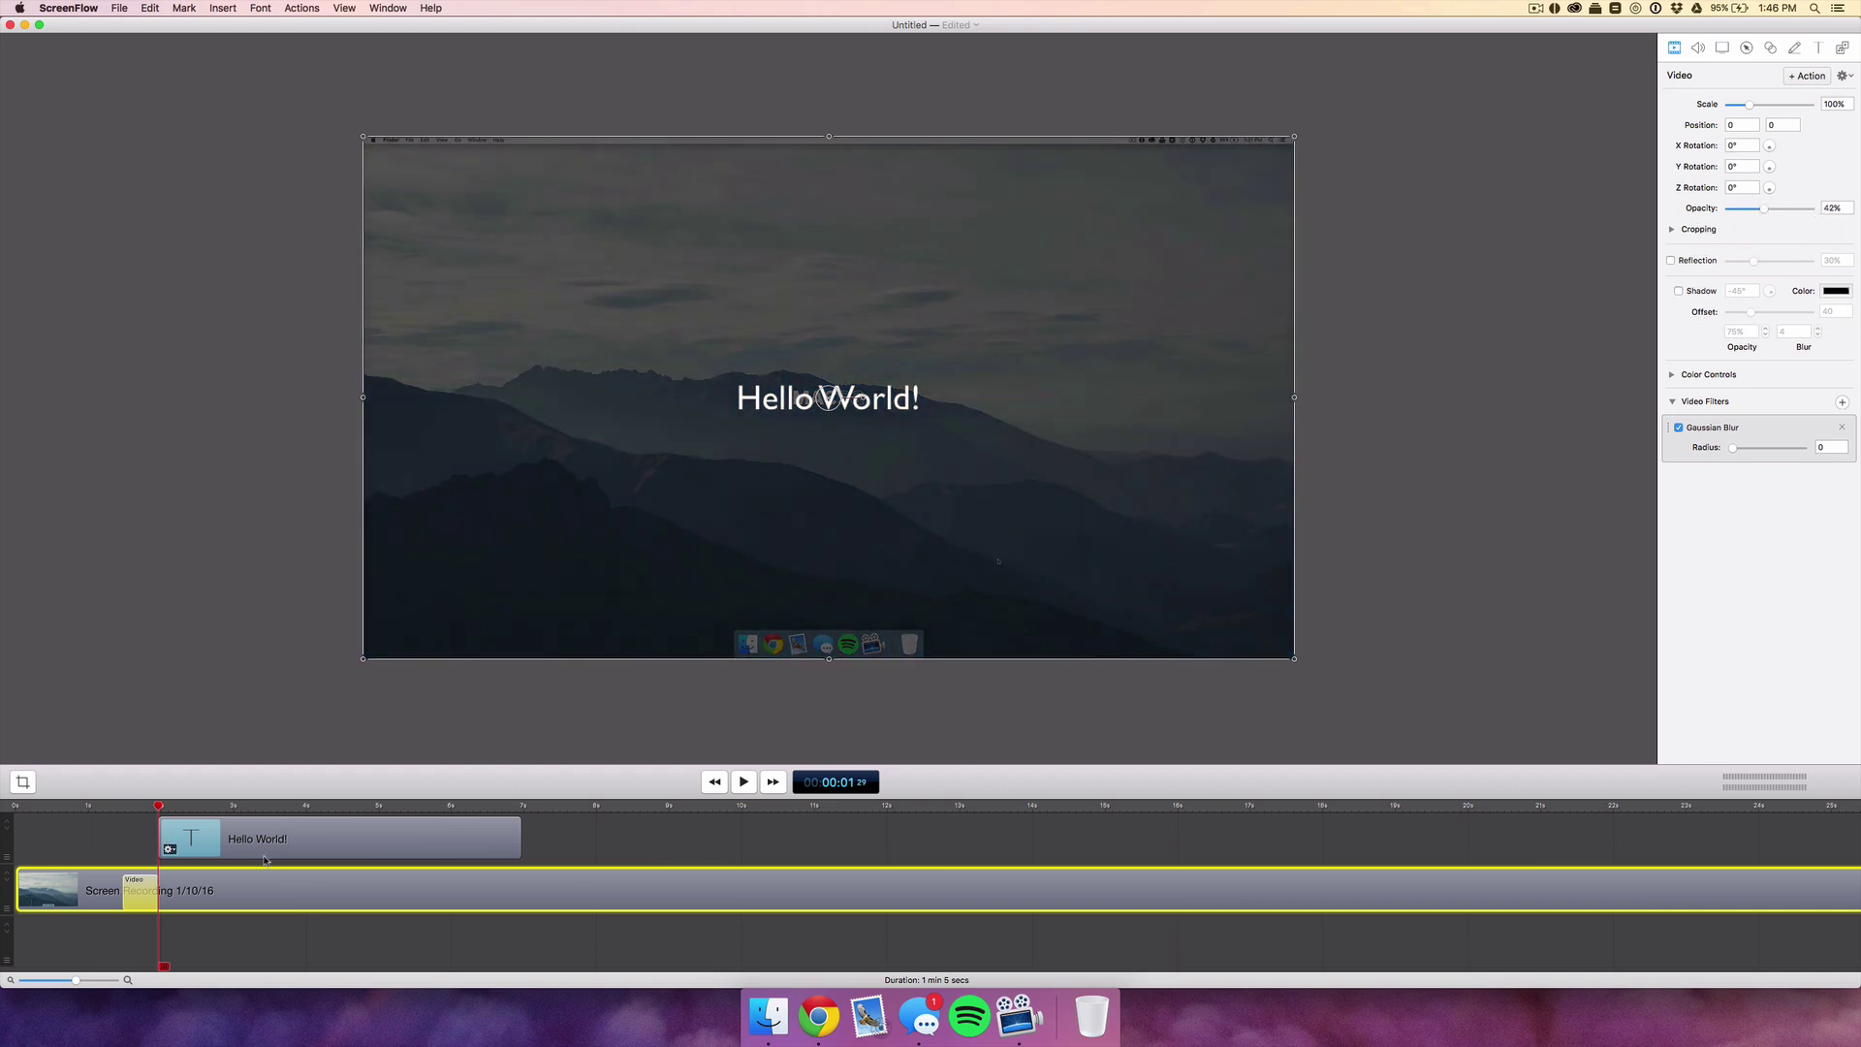
left_click(237, 854)
- Add a video action at the title's start with Scale 0 and Opacity 0
left_click(1801, 78)
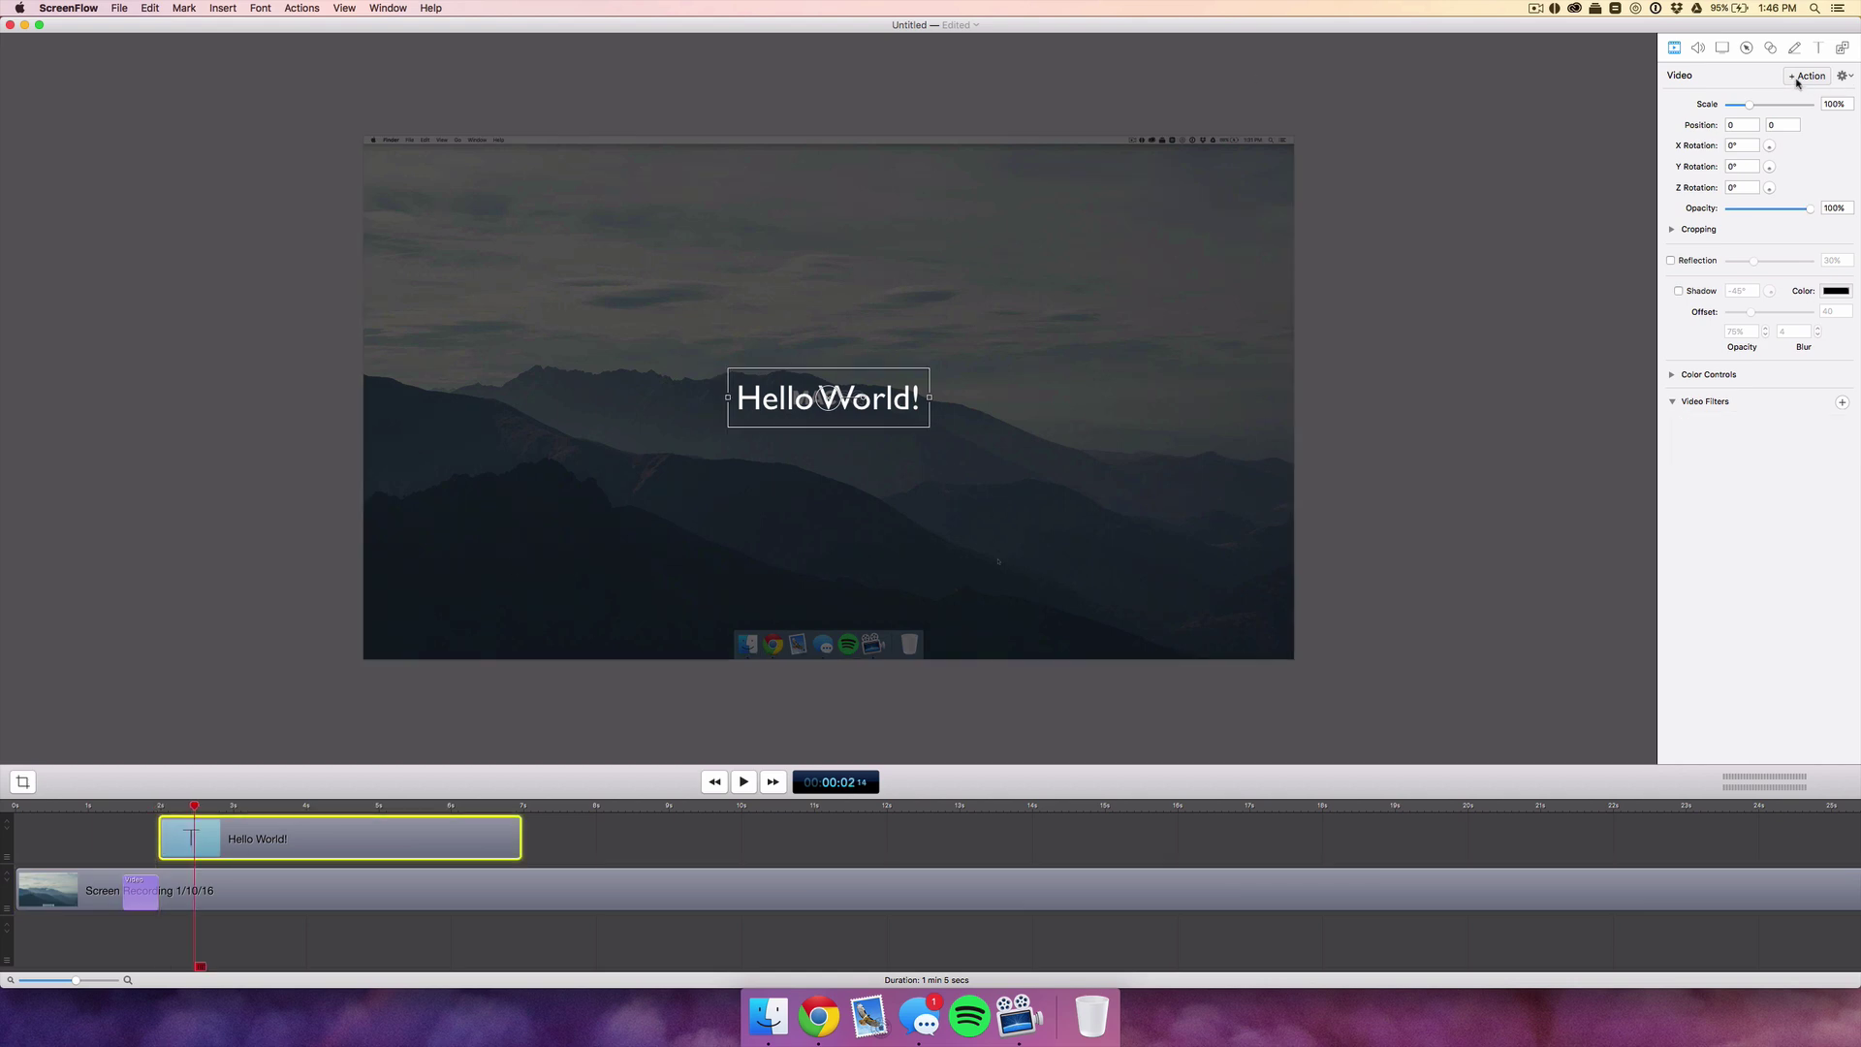
left_click_drag(194, 806, 161, 808)
left_click_drag(1748, 105, 1714, 109)
left_click(1797, 209)
left_click_drag(1797, 212, 1676, 213)
- Move the title clip to start at about 1.5 seconds and preview the intro animation
left_click(745, 836)
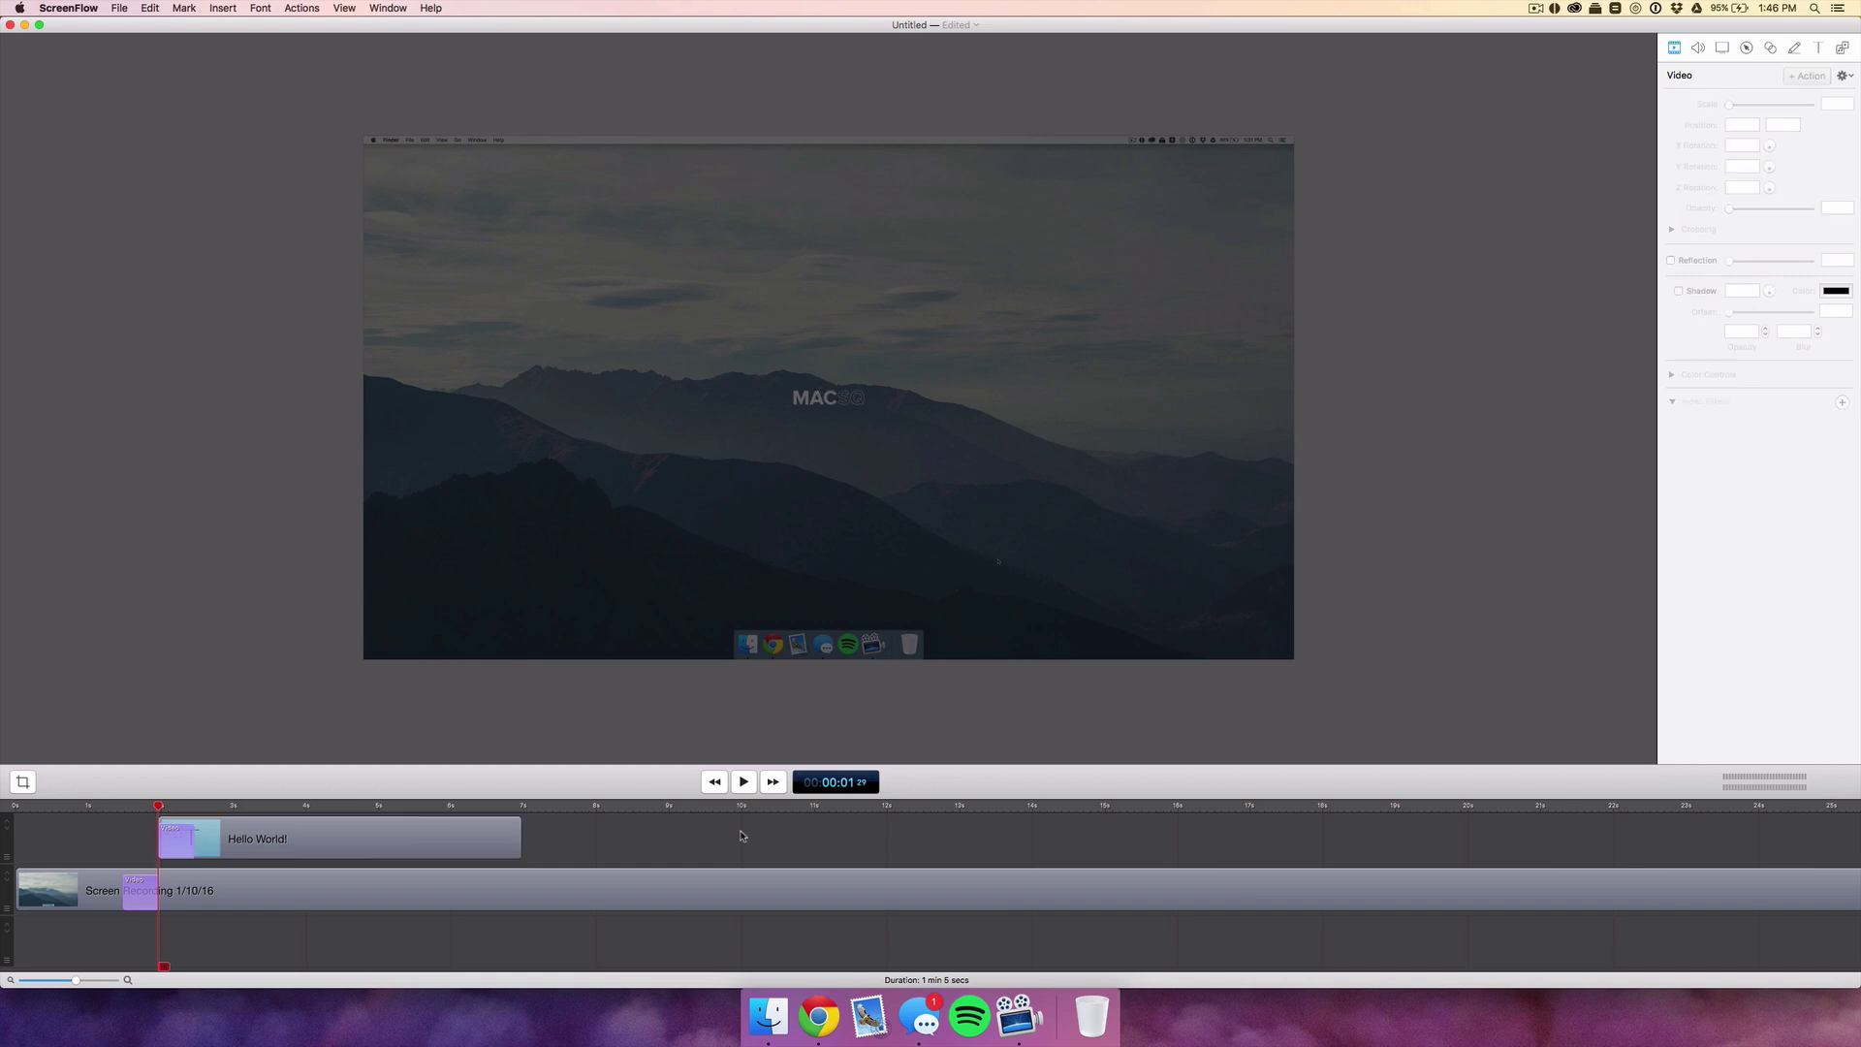
left_click_drag(322, 855, 287, 855)
left_click(666, 823)
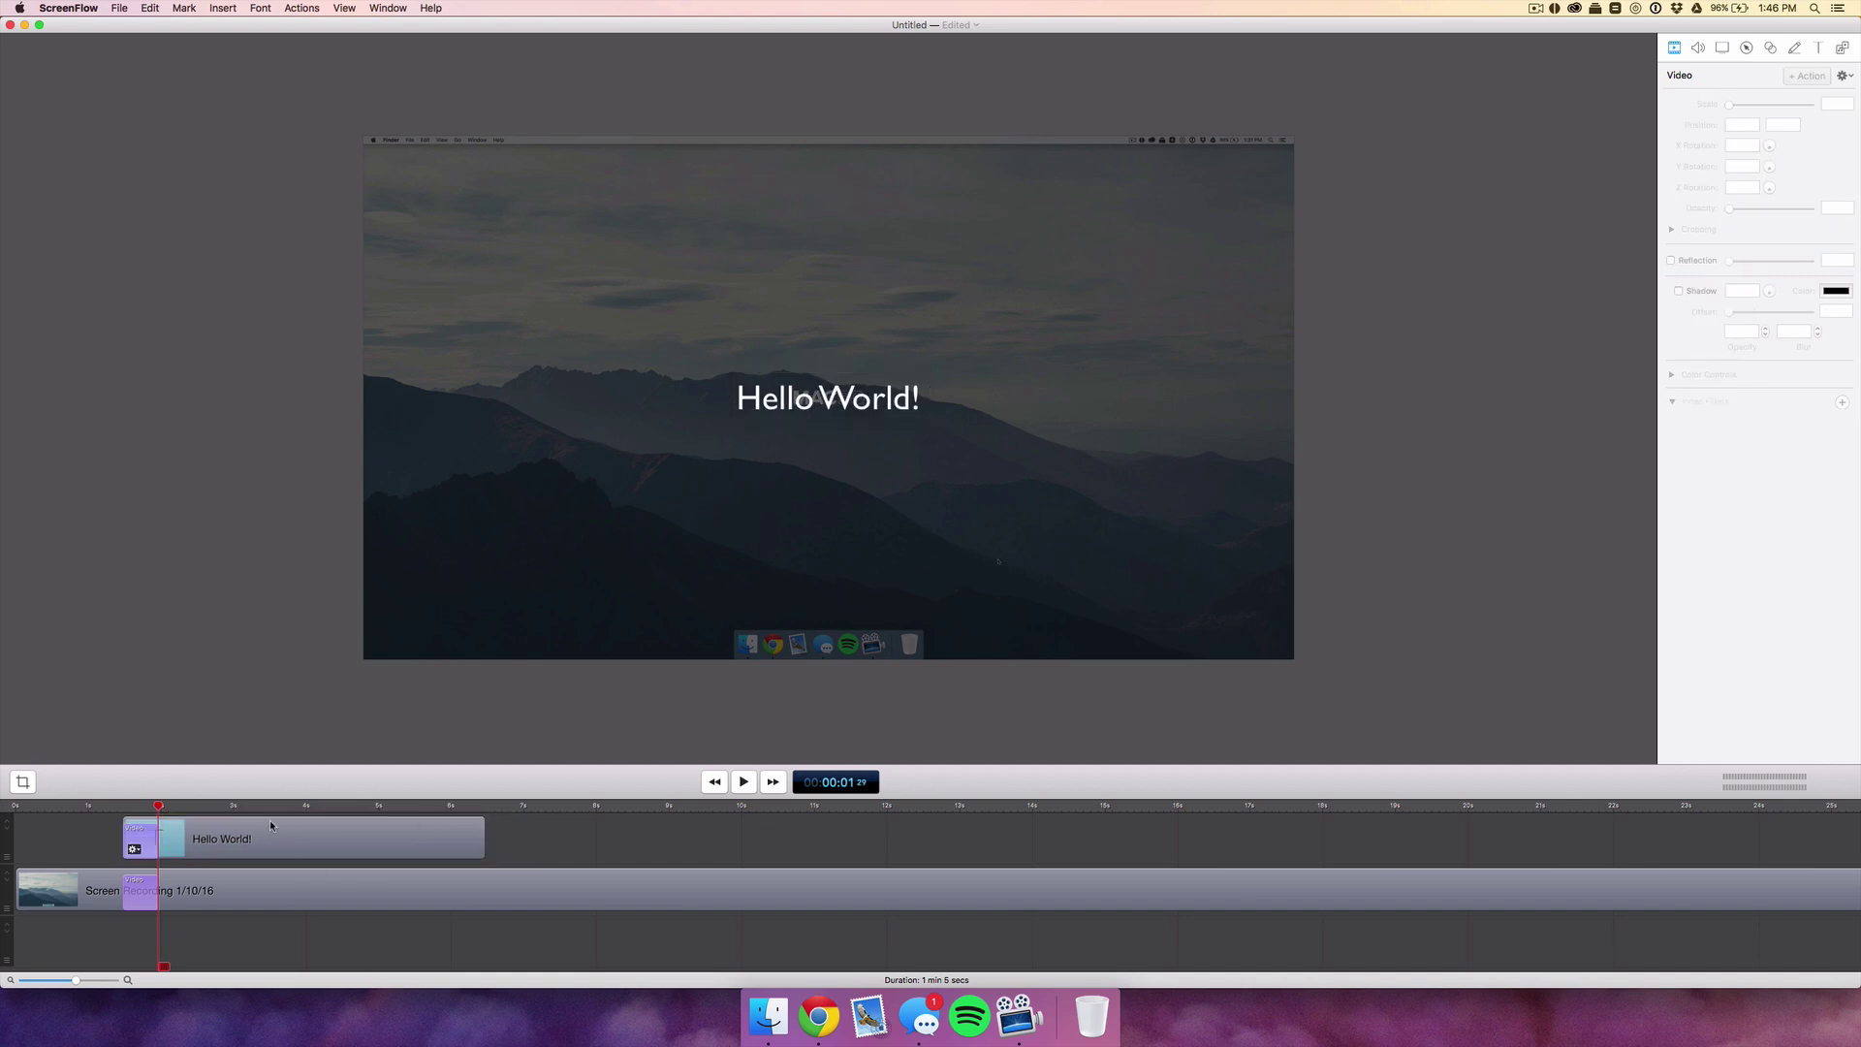
key("space")
left_click(436, 806)
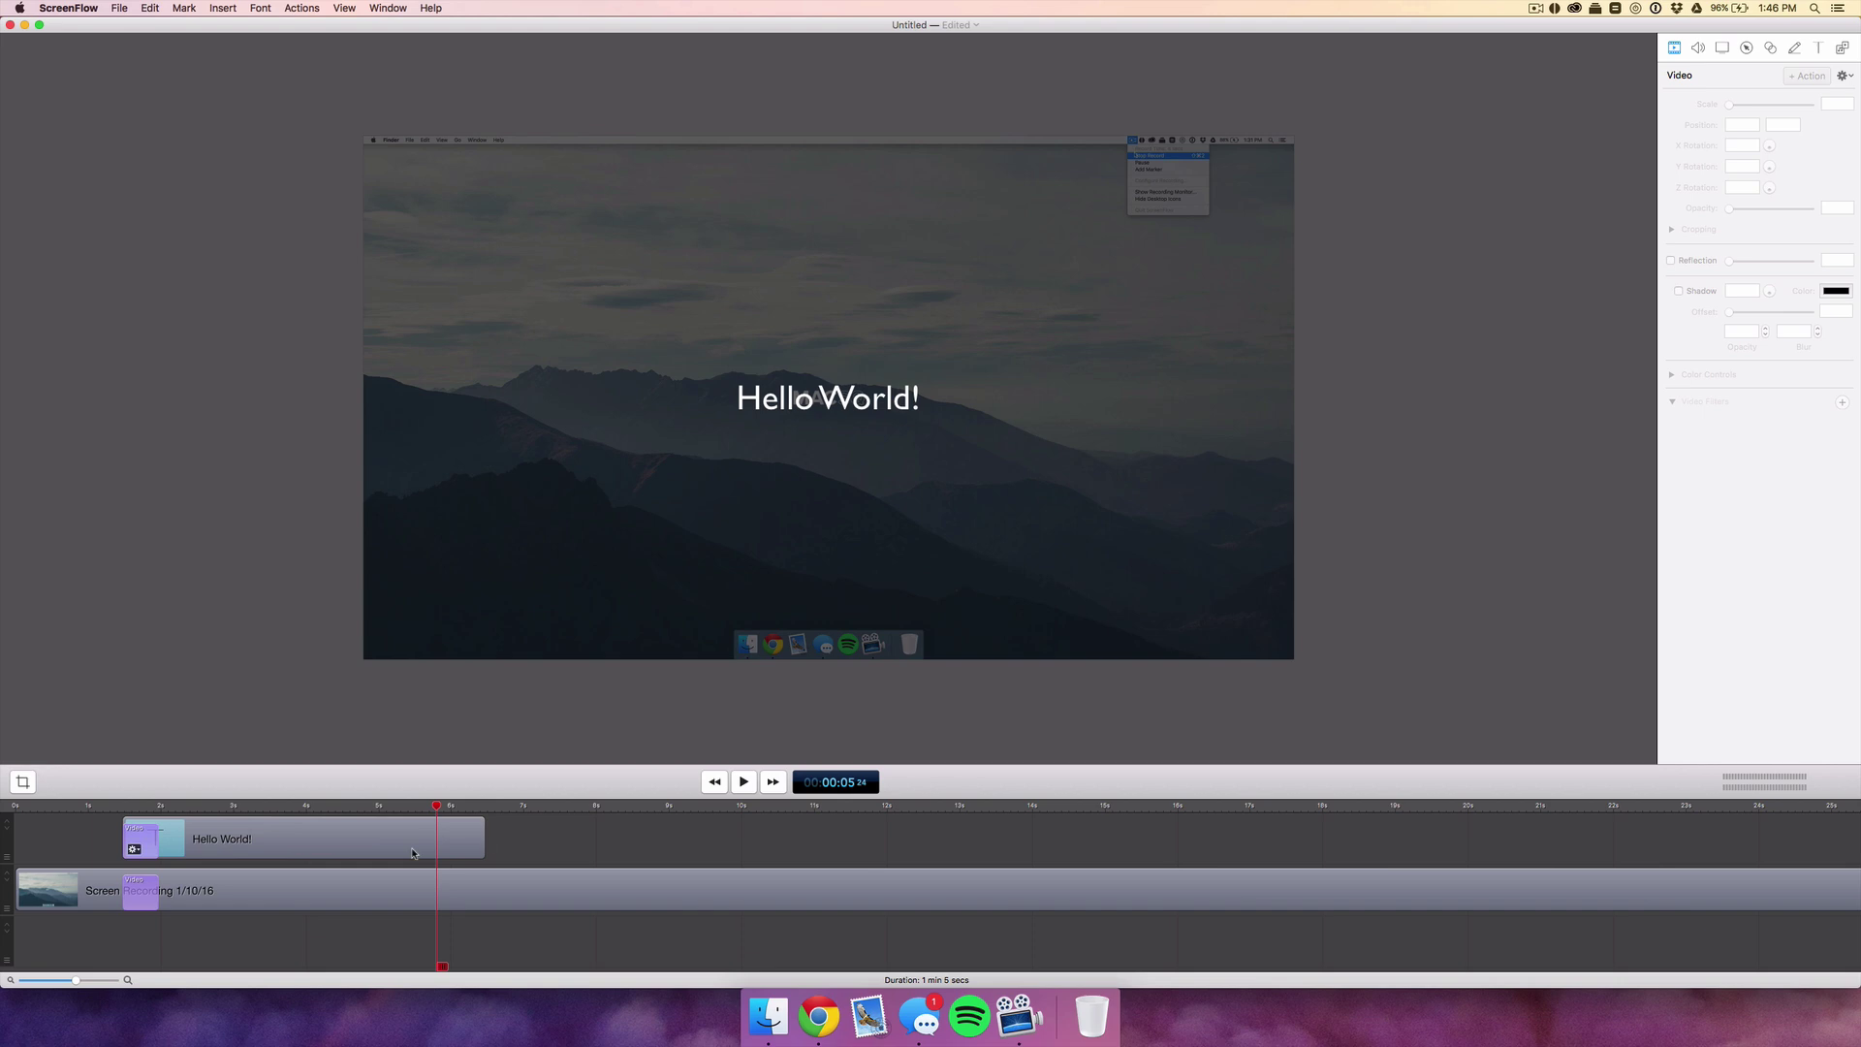
- Add a video action at the title's end with Scale 0 and Opacity 0
left_click(139, 838)
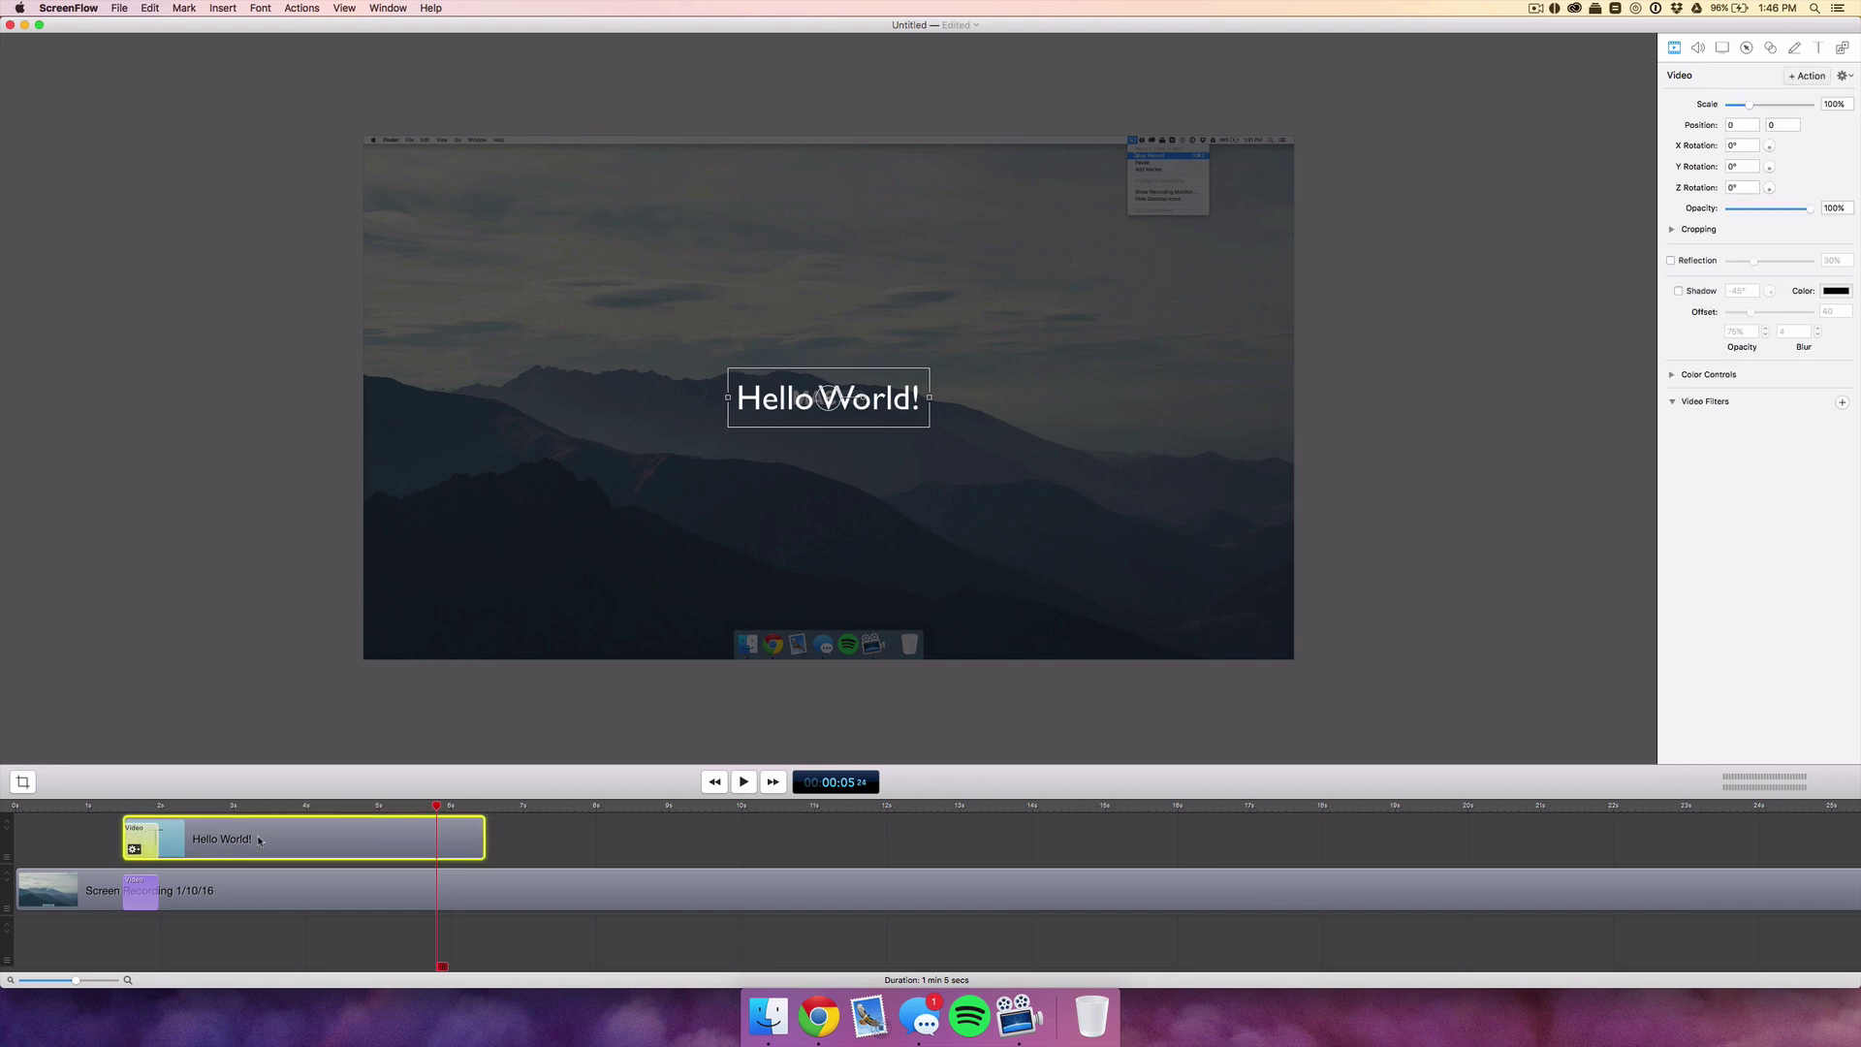
key("super+shift+a")
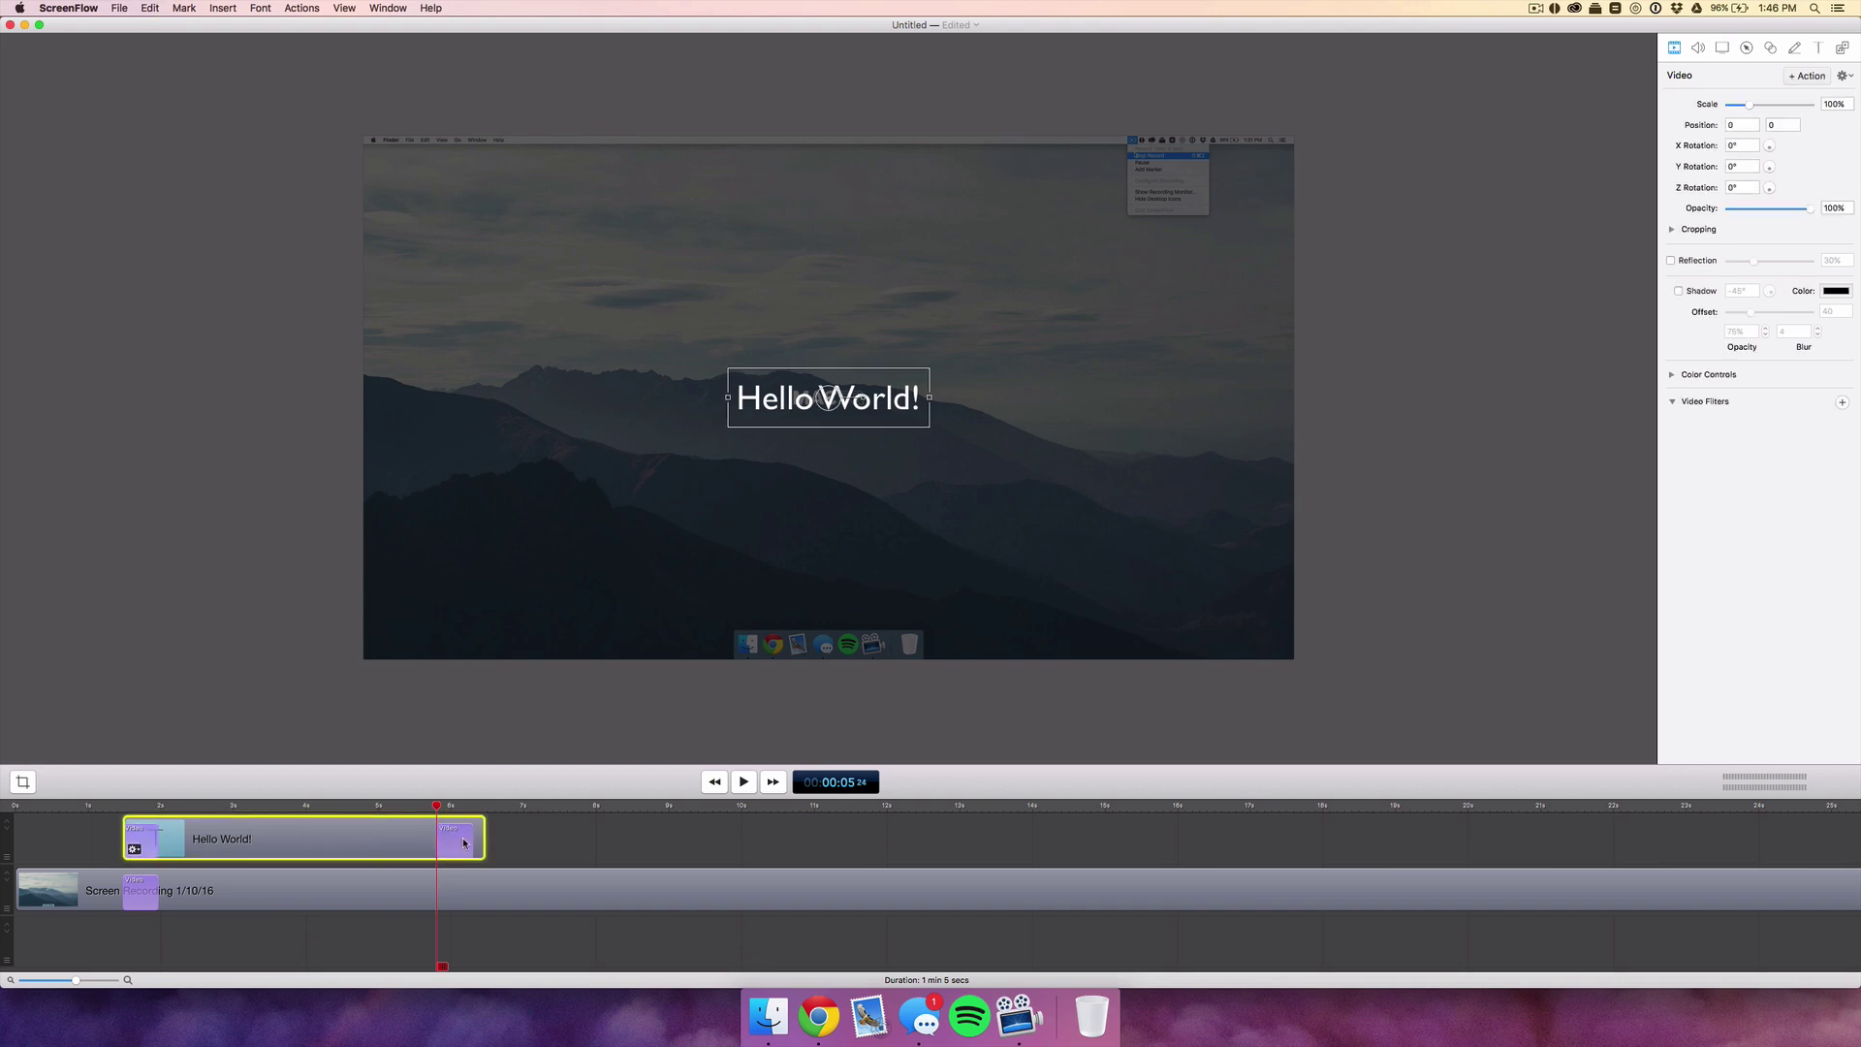
left_click_drag(463, 843, 486, 806)
left_click(455, 805)
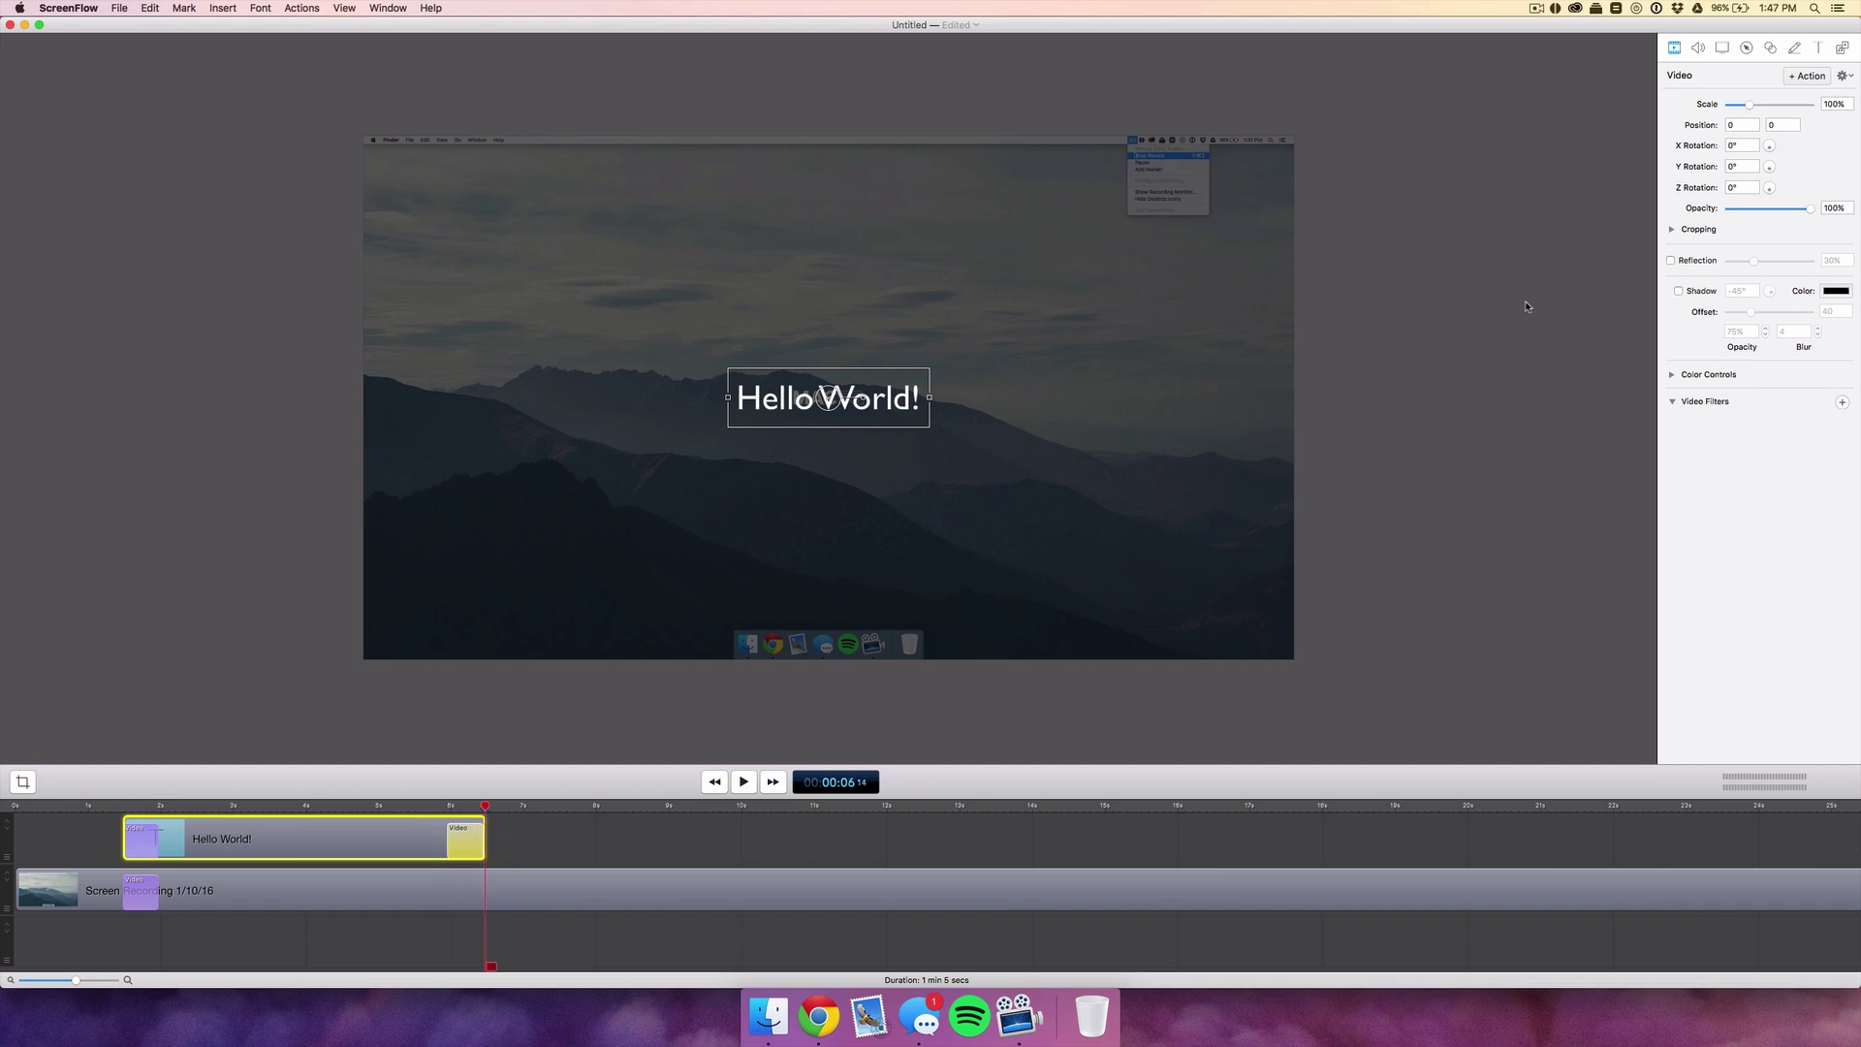
left_click_drag(1748, 105, 1691, 107)
left_click_drag(1760, 209, 1729, 209)
- Select the recording clip, then play the project to preview the result
left_click(688, 857)
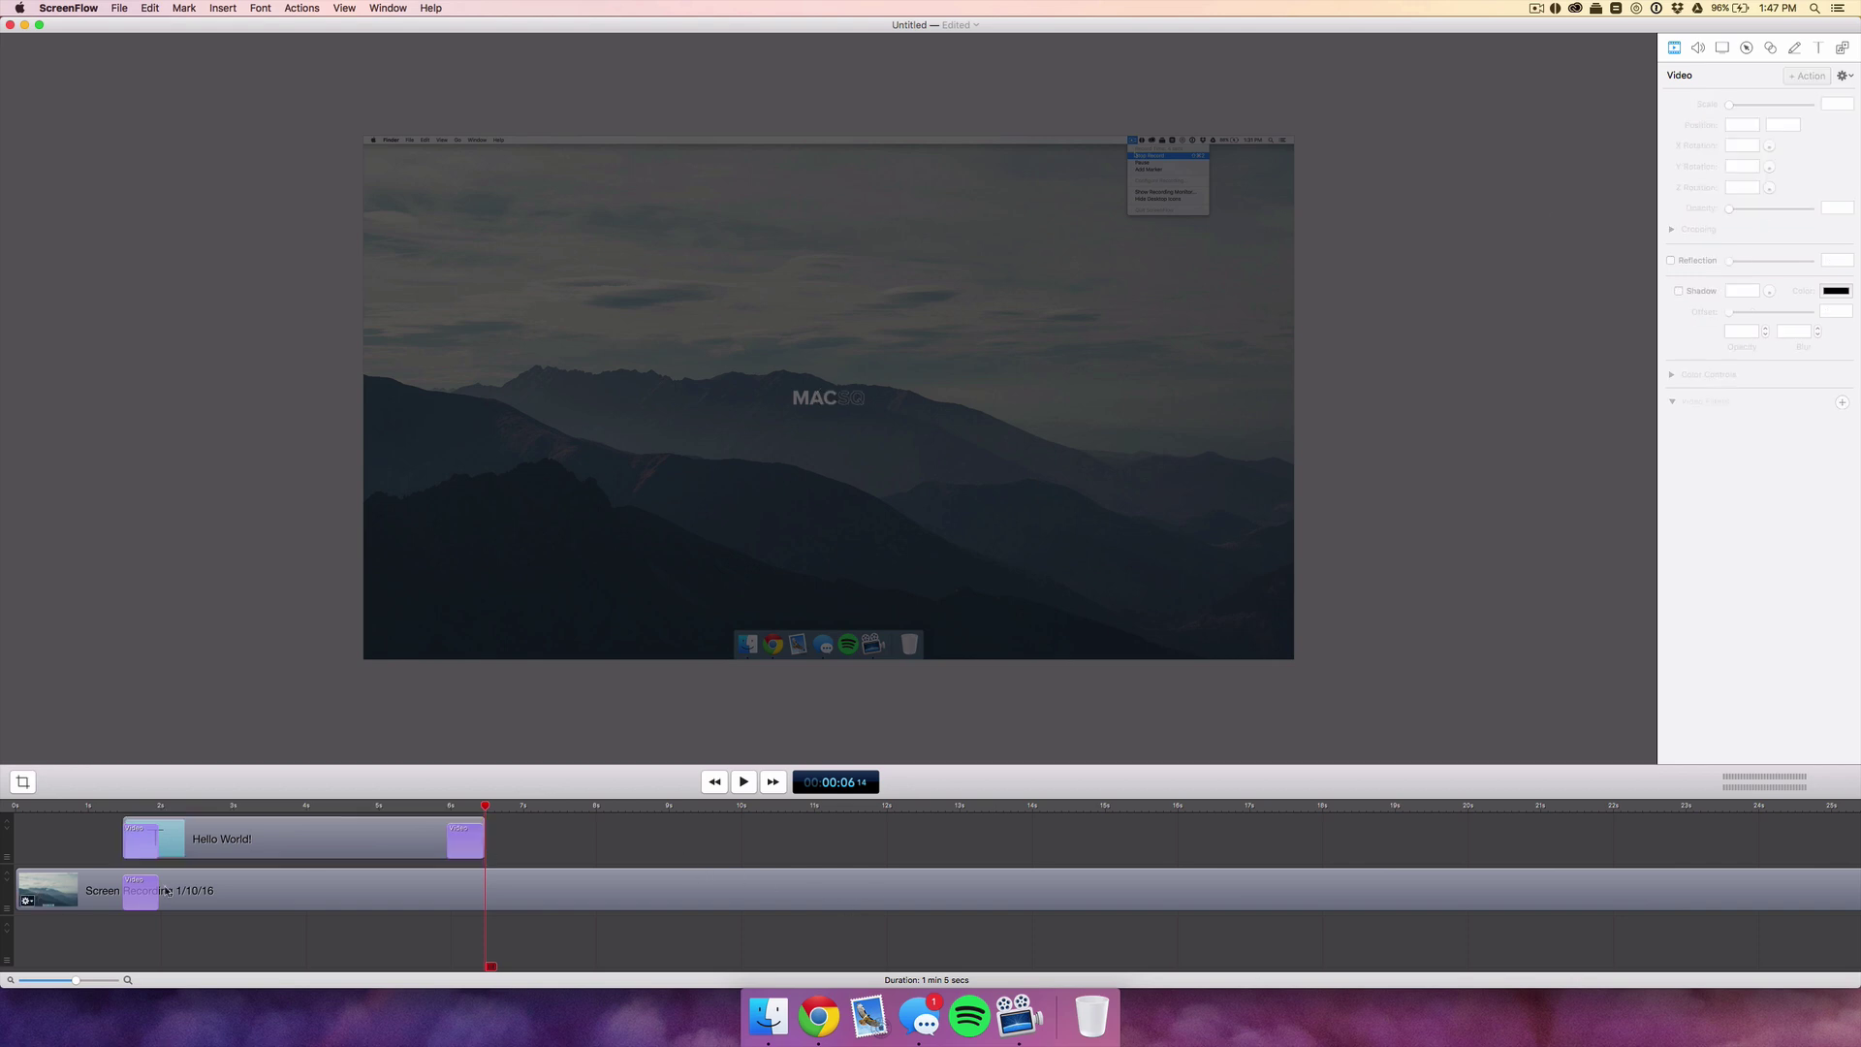
left_click(505, 875)
left_click(4, 808)
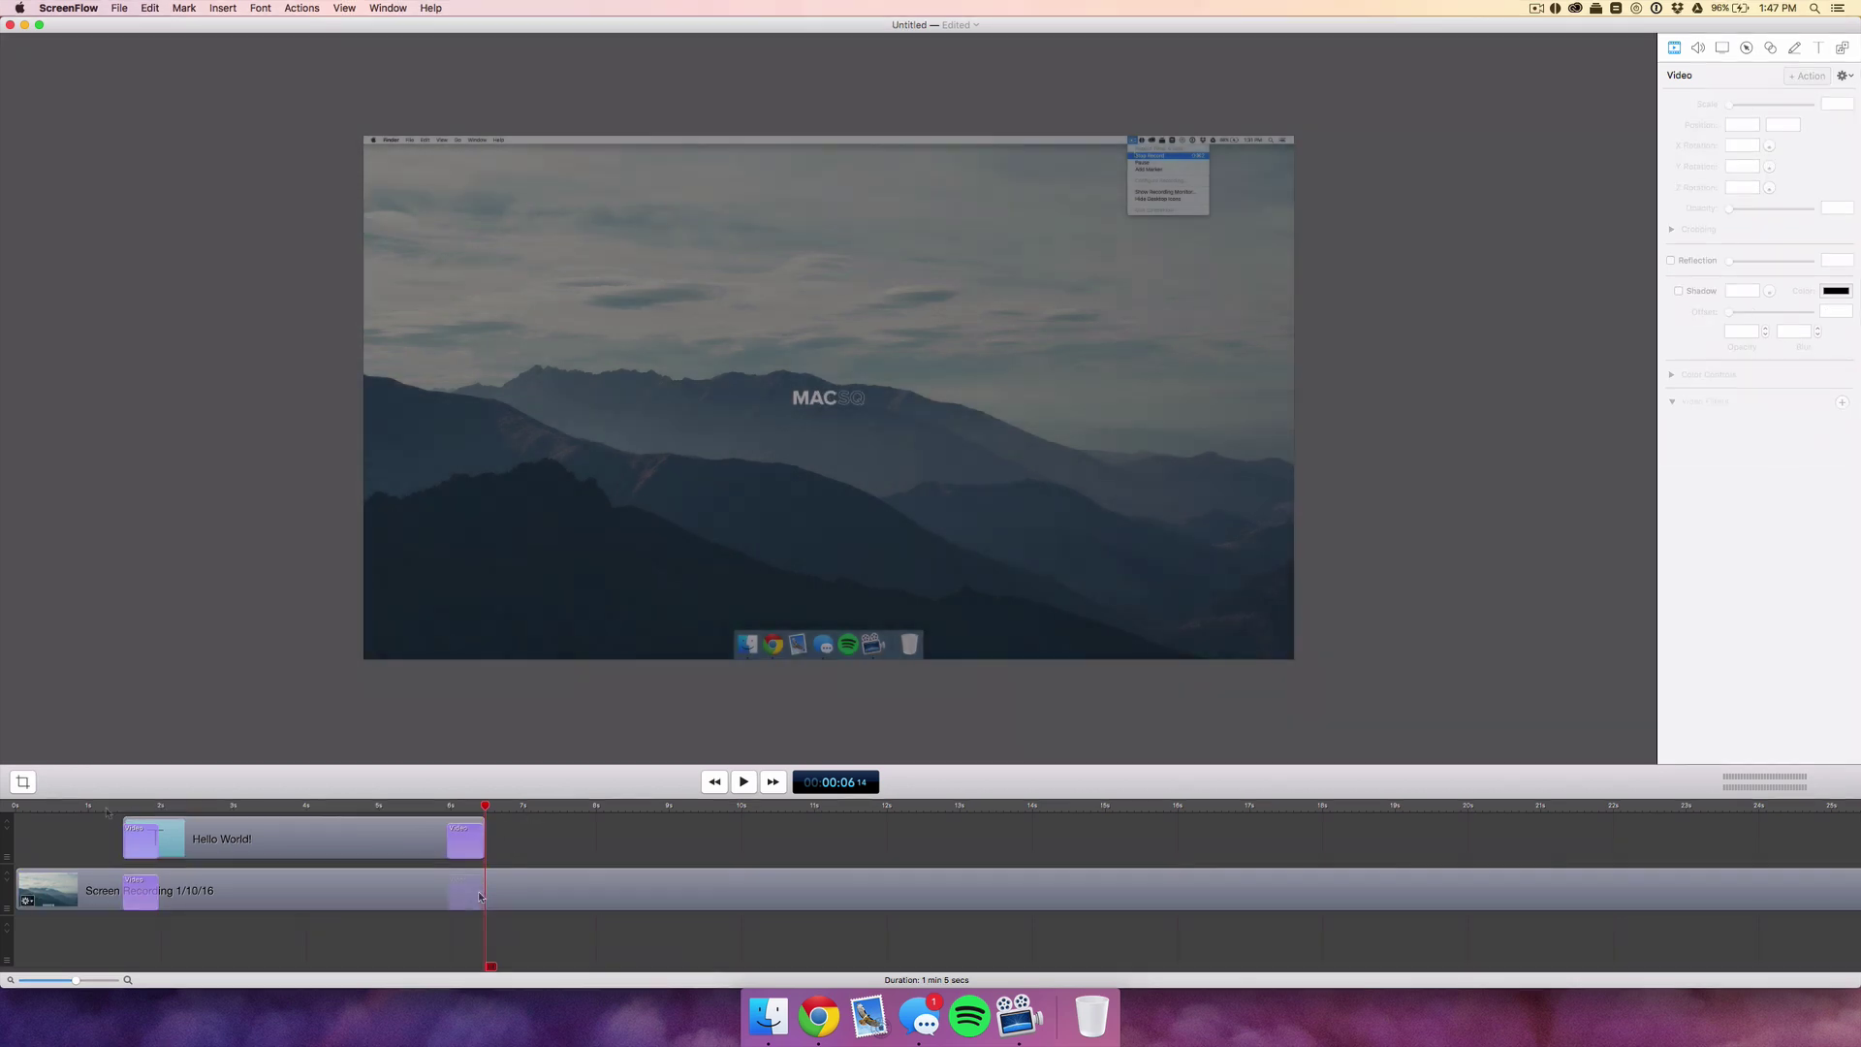
key("space")
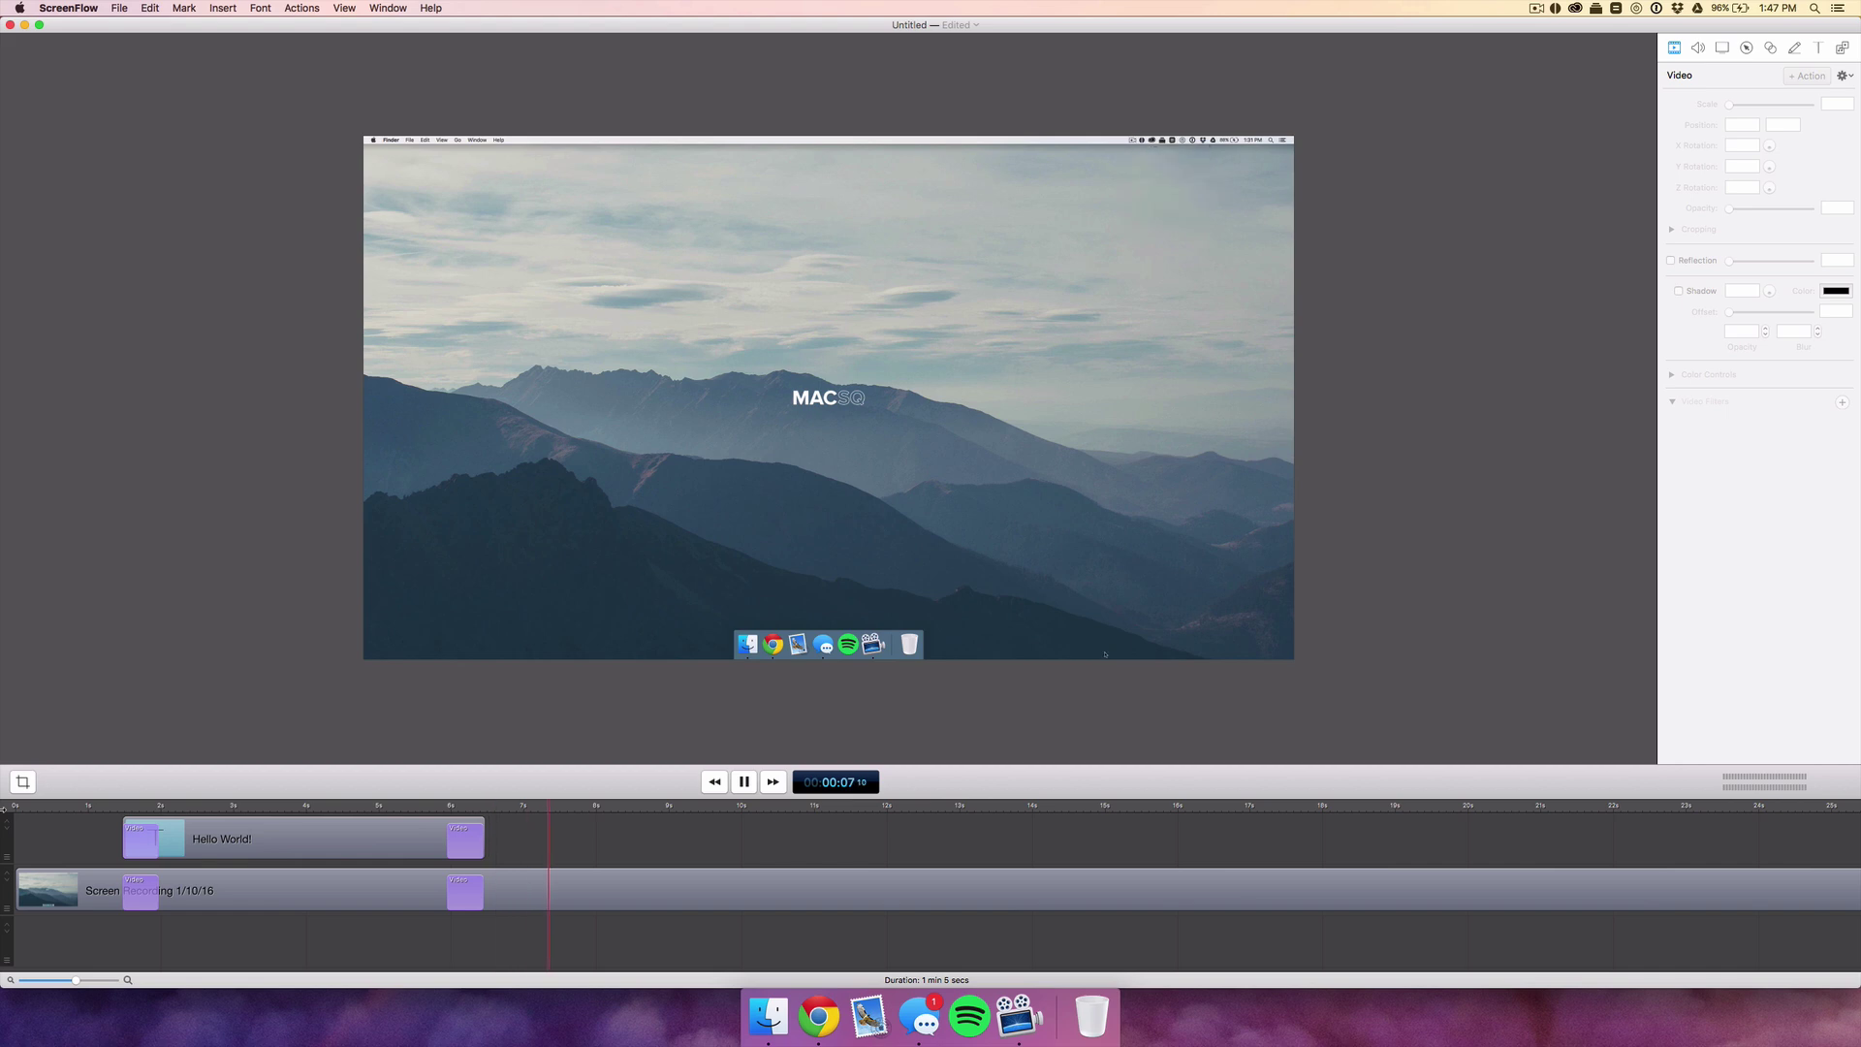
key("space")
- Delete the Hello World! title, enlarge the timeline, and move the recording to a new bottom track
left_click(355, 841)
key("Delete")
left_click(461, 888)
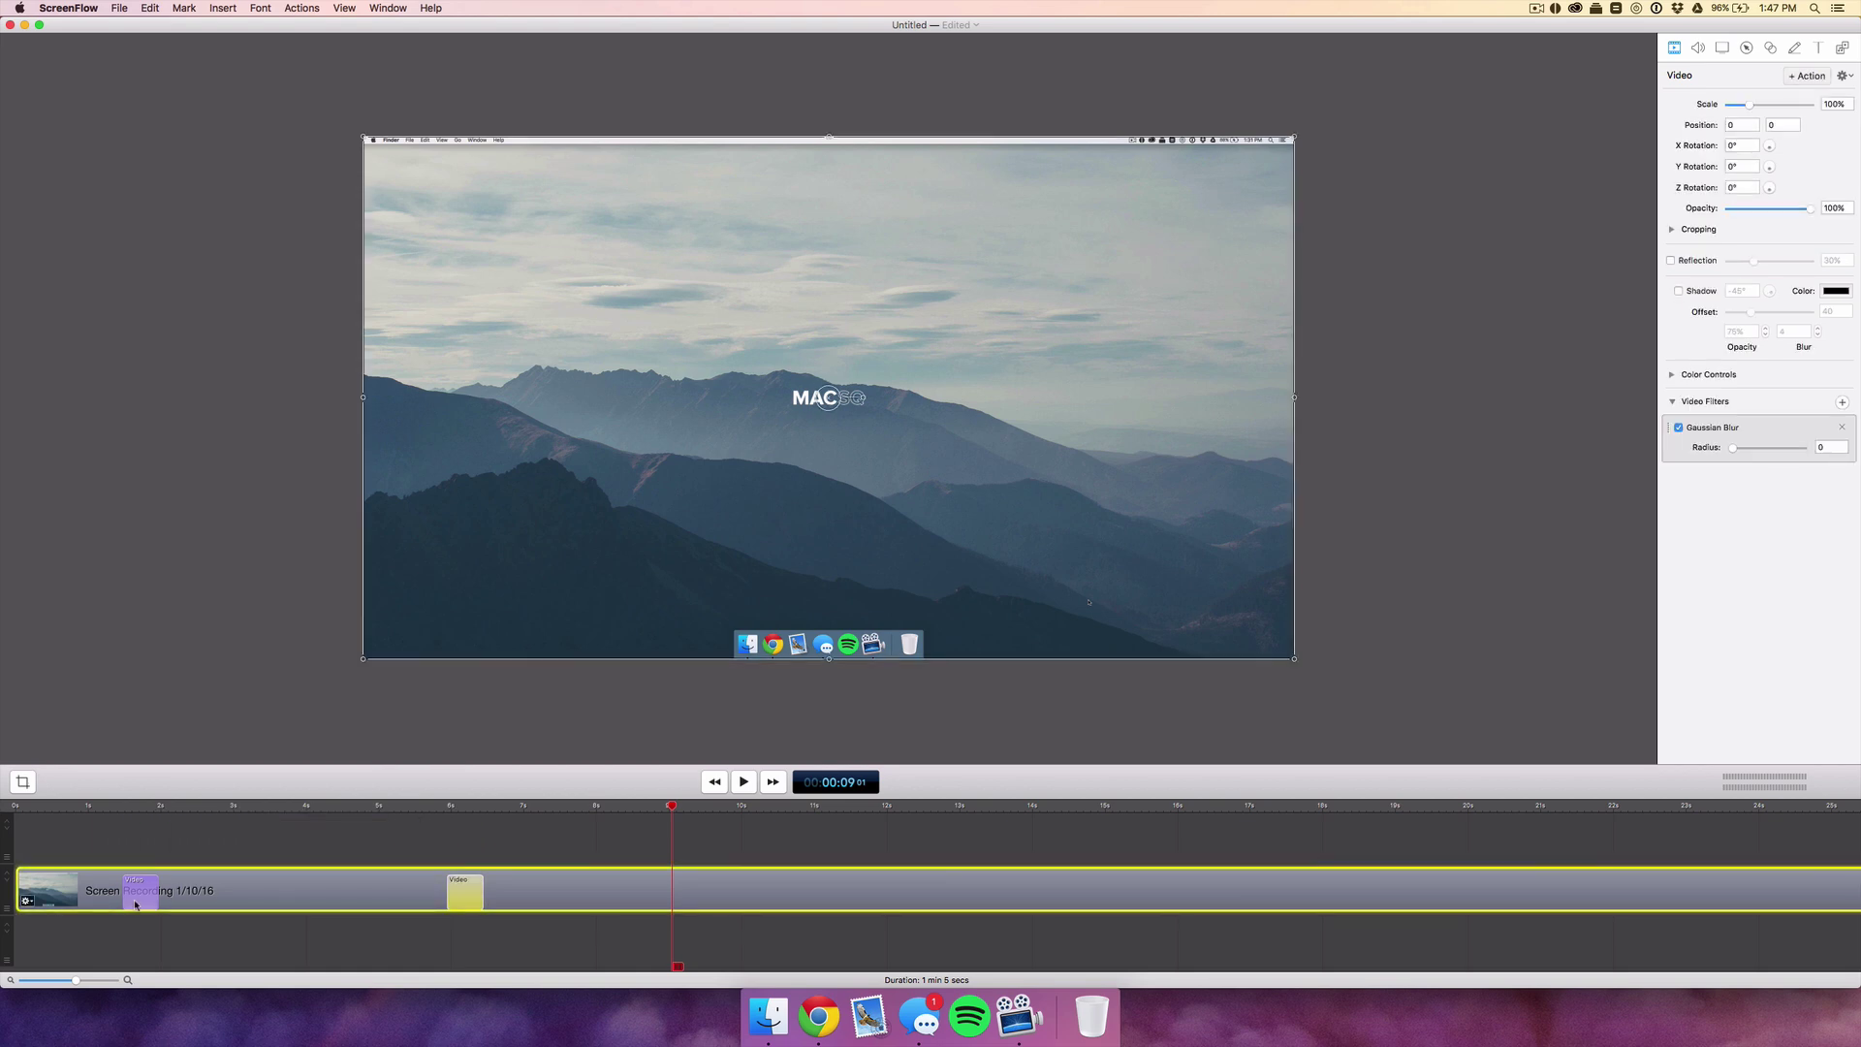
left_click(209, 818)
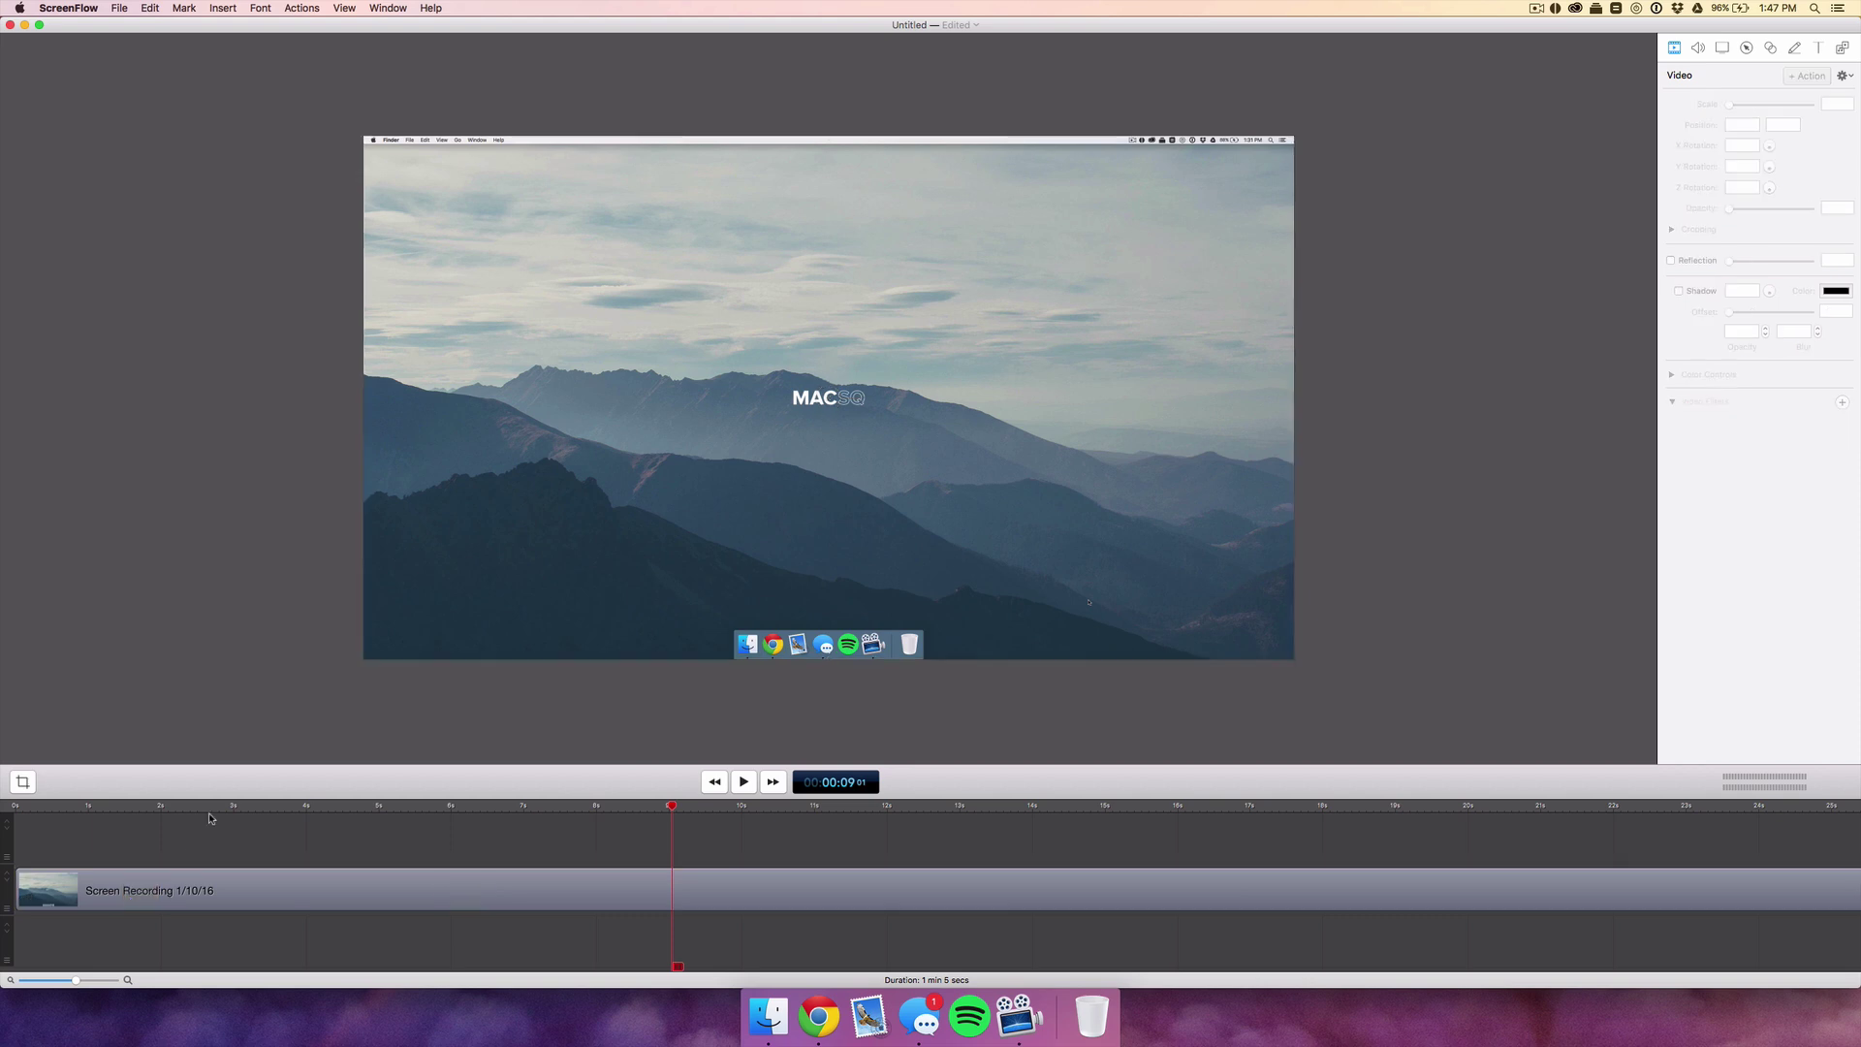
left_click_drag(661, 799, 646, 461)
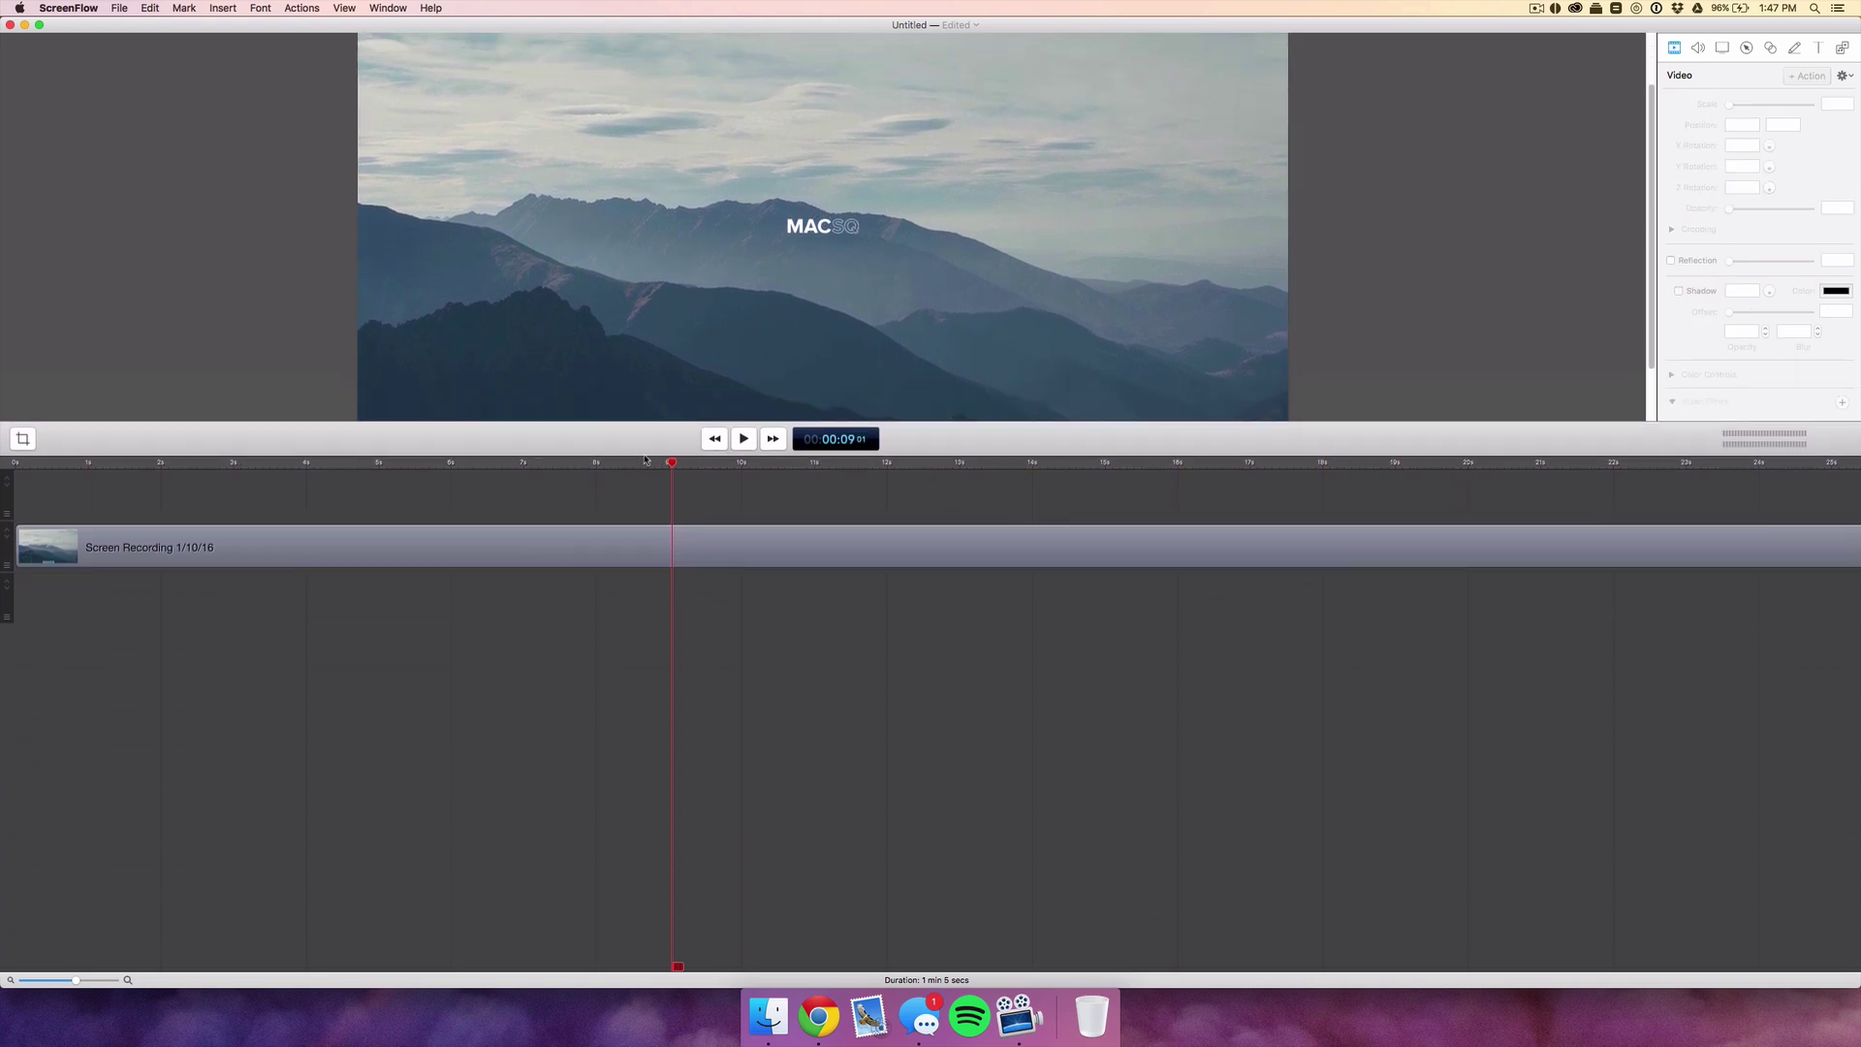
mouse_move(546, 551)
left_mouse_down()
mouse_move(490, 544)
mouse_move(482, 872)
mouse_move(408, 776)
mouse_move(332, 781)
mouse_move(320, 714)
mouse_move(307, 827)
mouse_move(289, 766)
mouse_move(278, 921)
mouse_move(258, 785)
mouse_move(271, 880)
mouse_move(285, 863)
left_mouse_up()
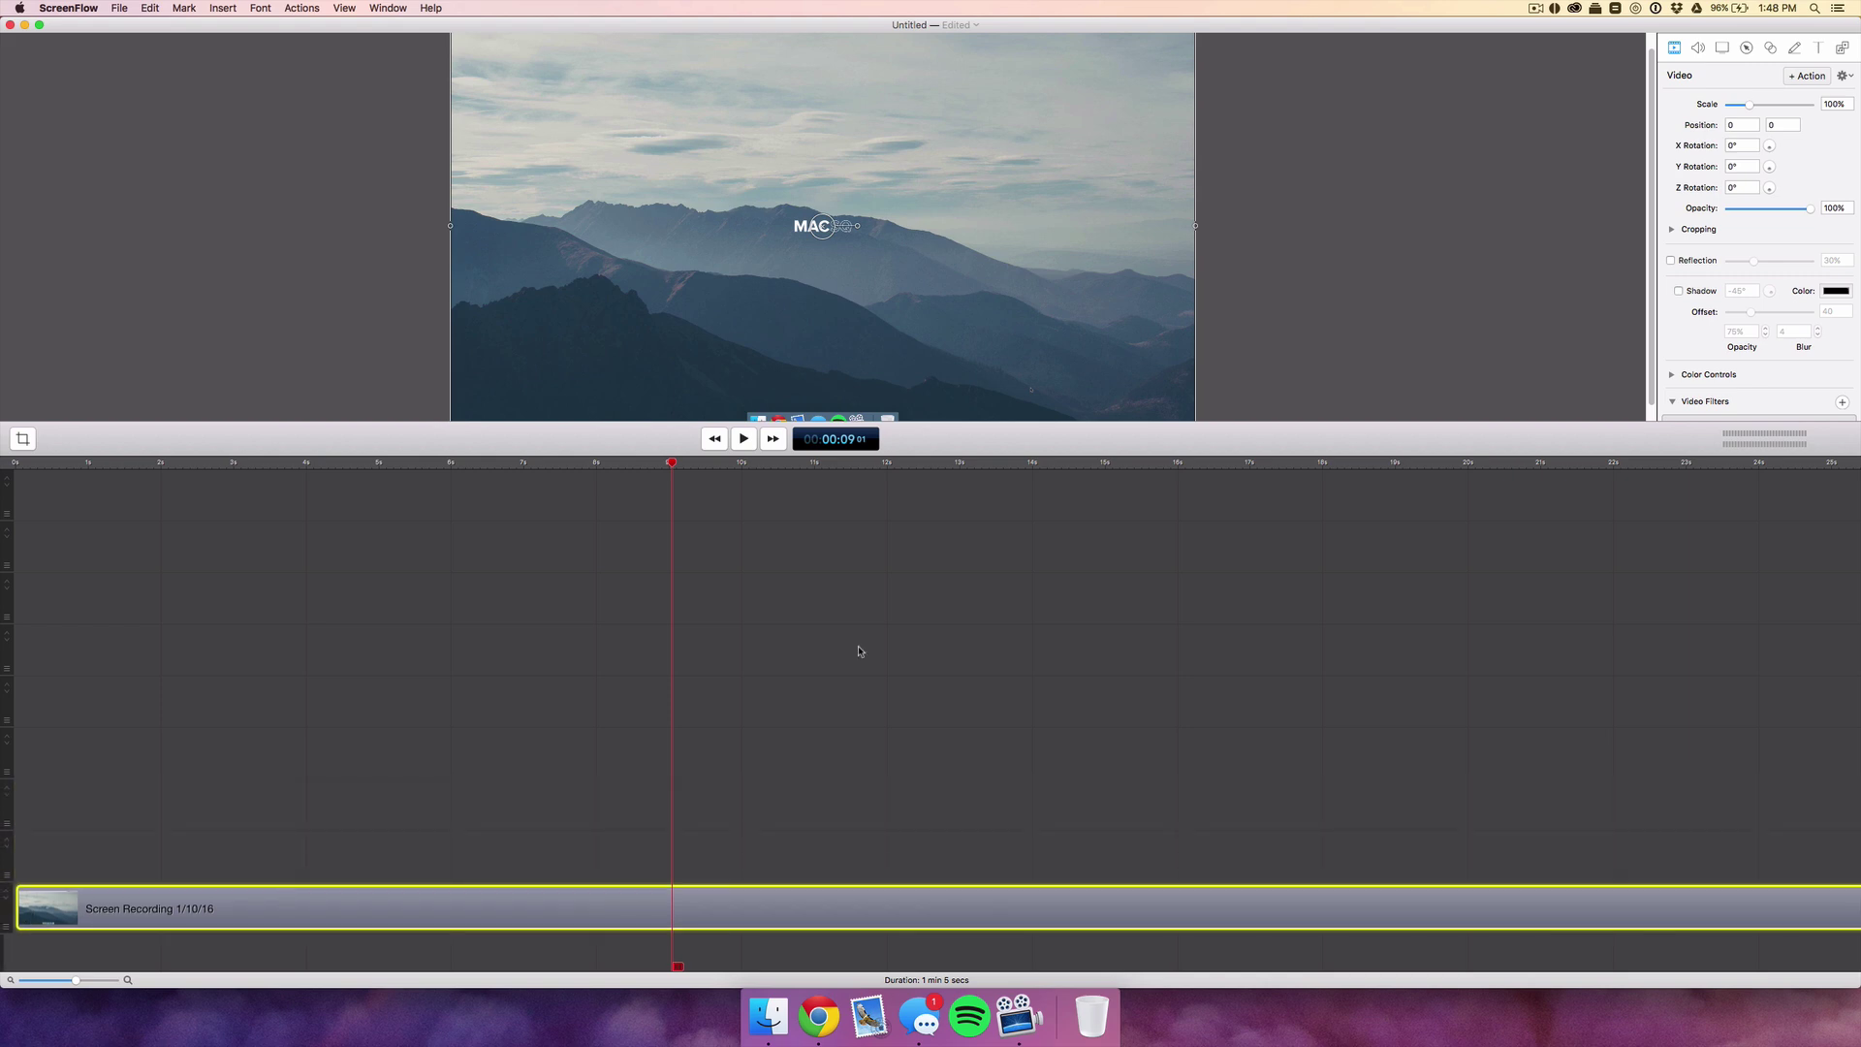
- Add an outline rectangle annotation and draw a box above the mountains, left of the title
left_click(1806, 47)
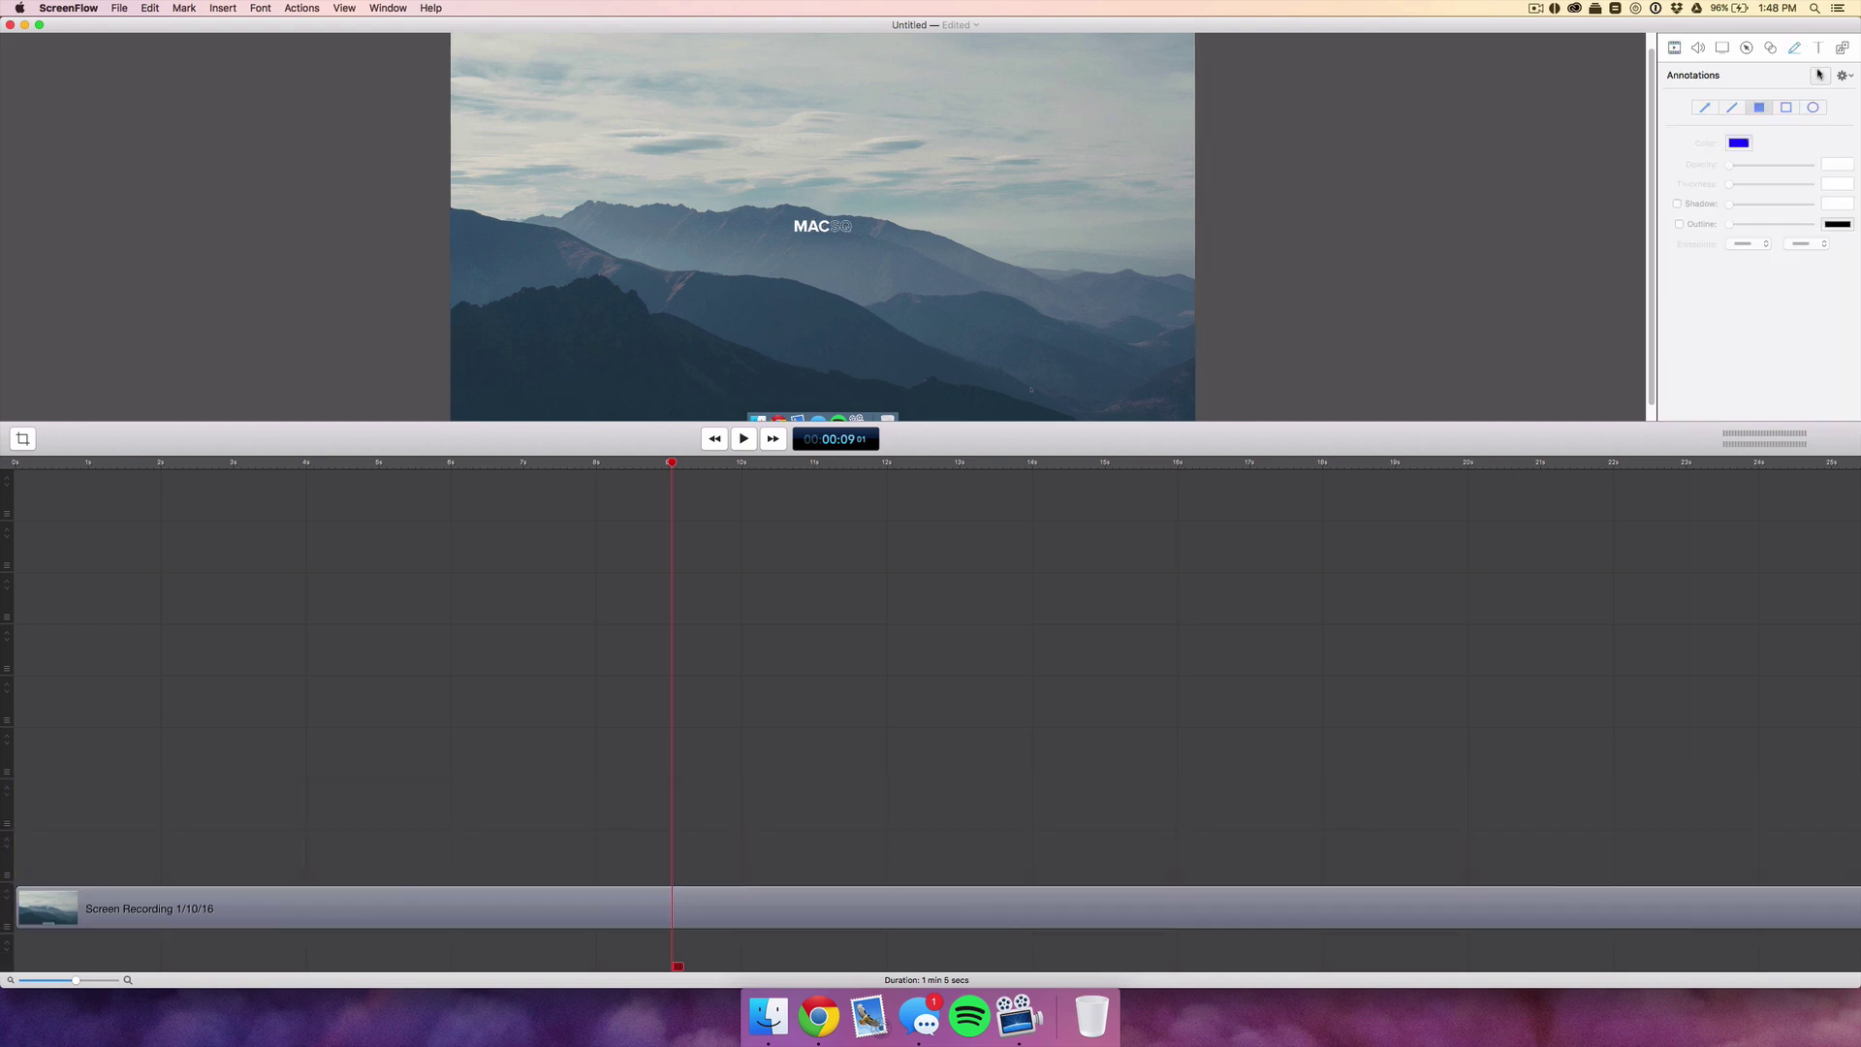
left_click(1821, 75)
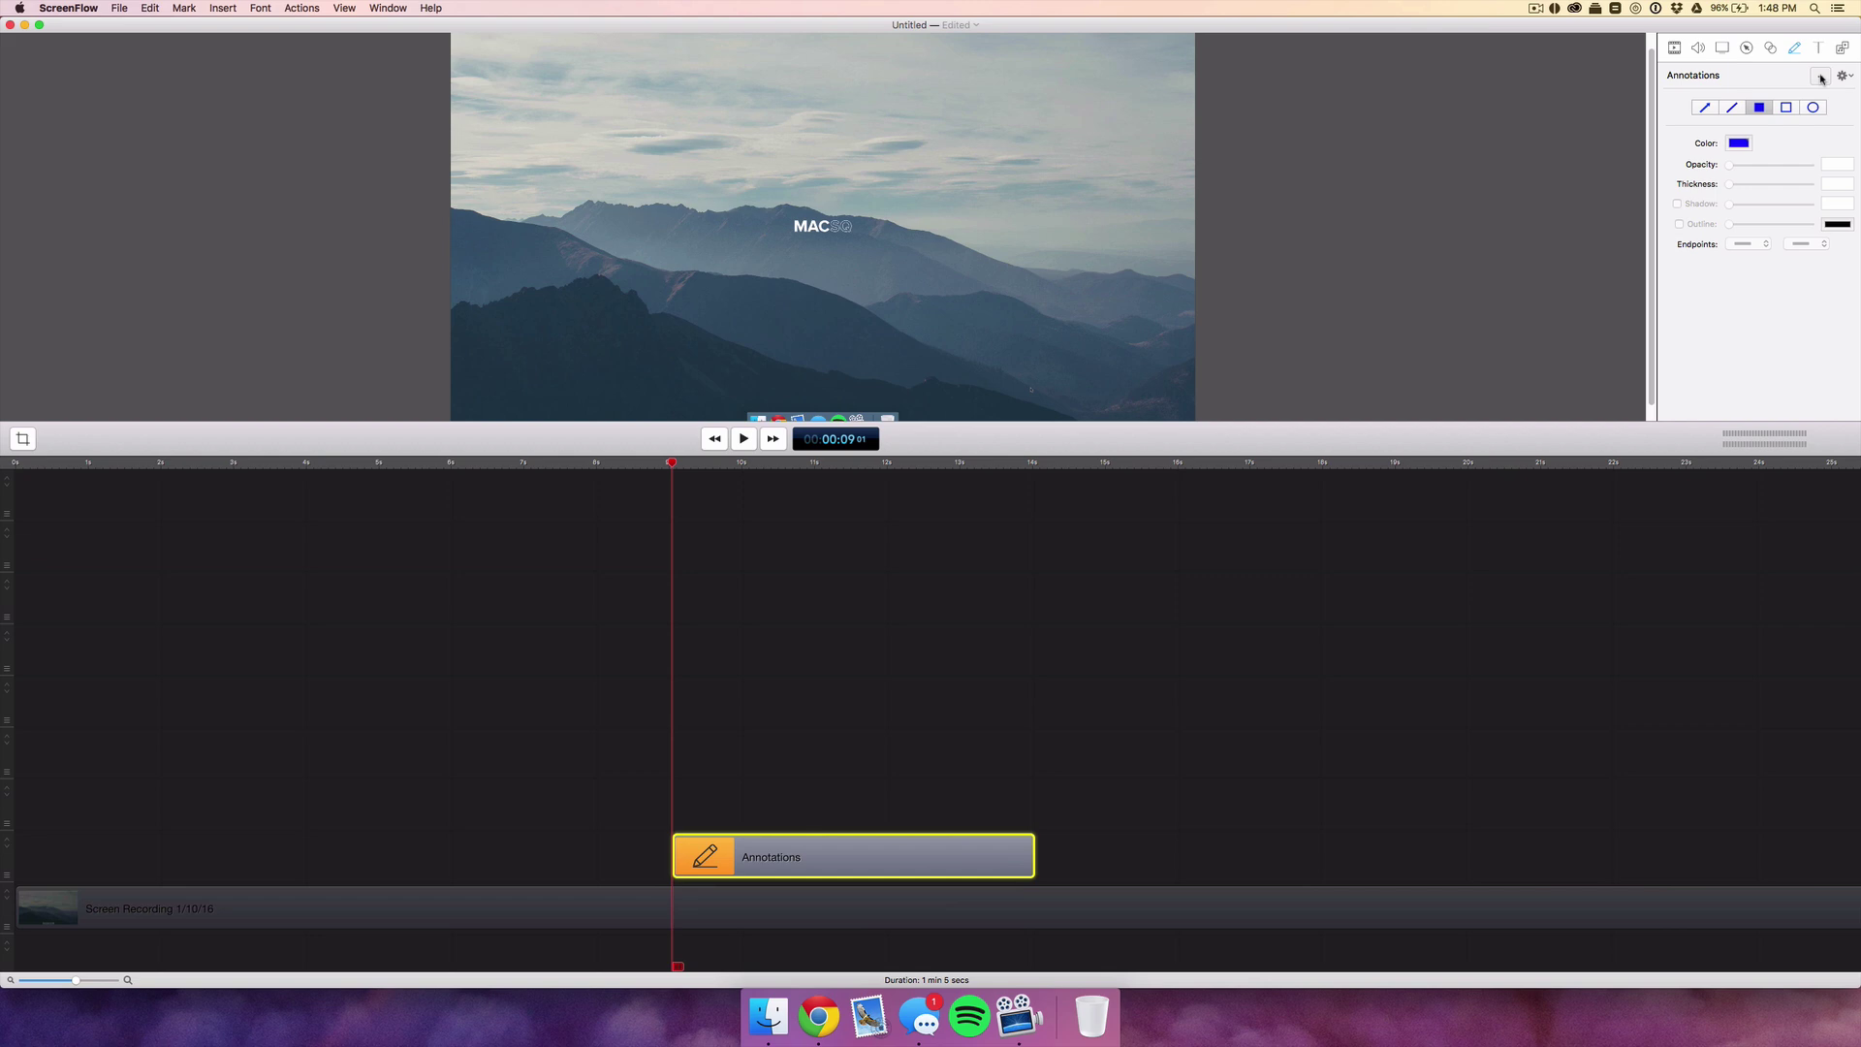
left_click(1787, 109)
left_click_drag(625, 162, 686, 229)
- Set the box outline thickness to 25 and its colour to white
left_click(1829, 185)
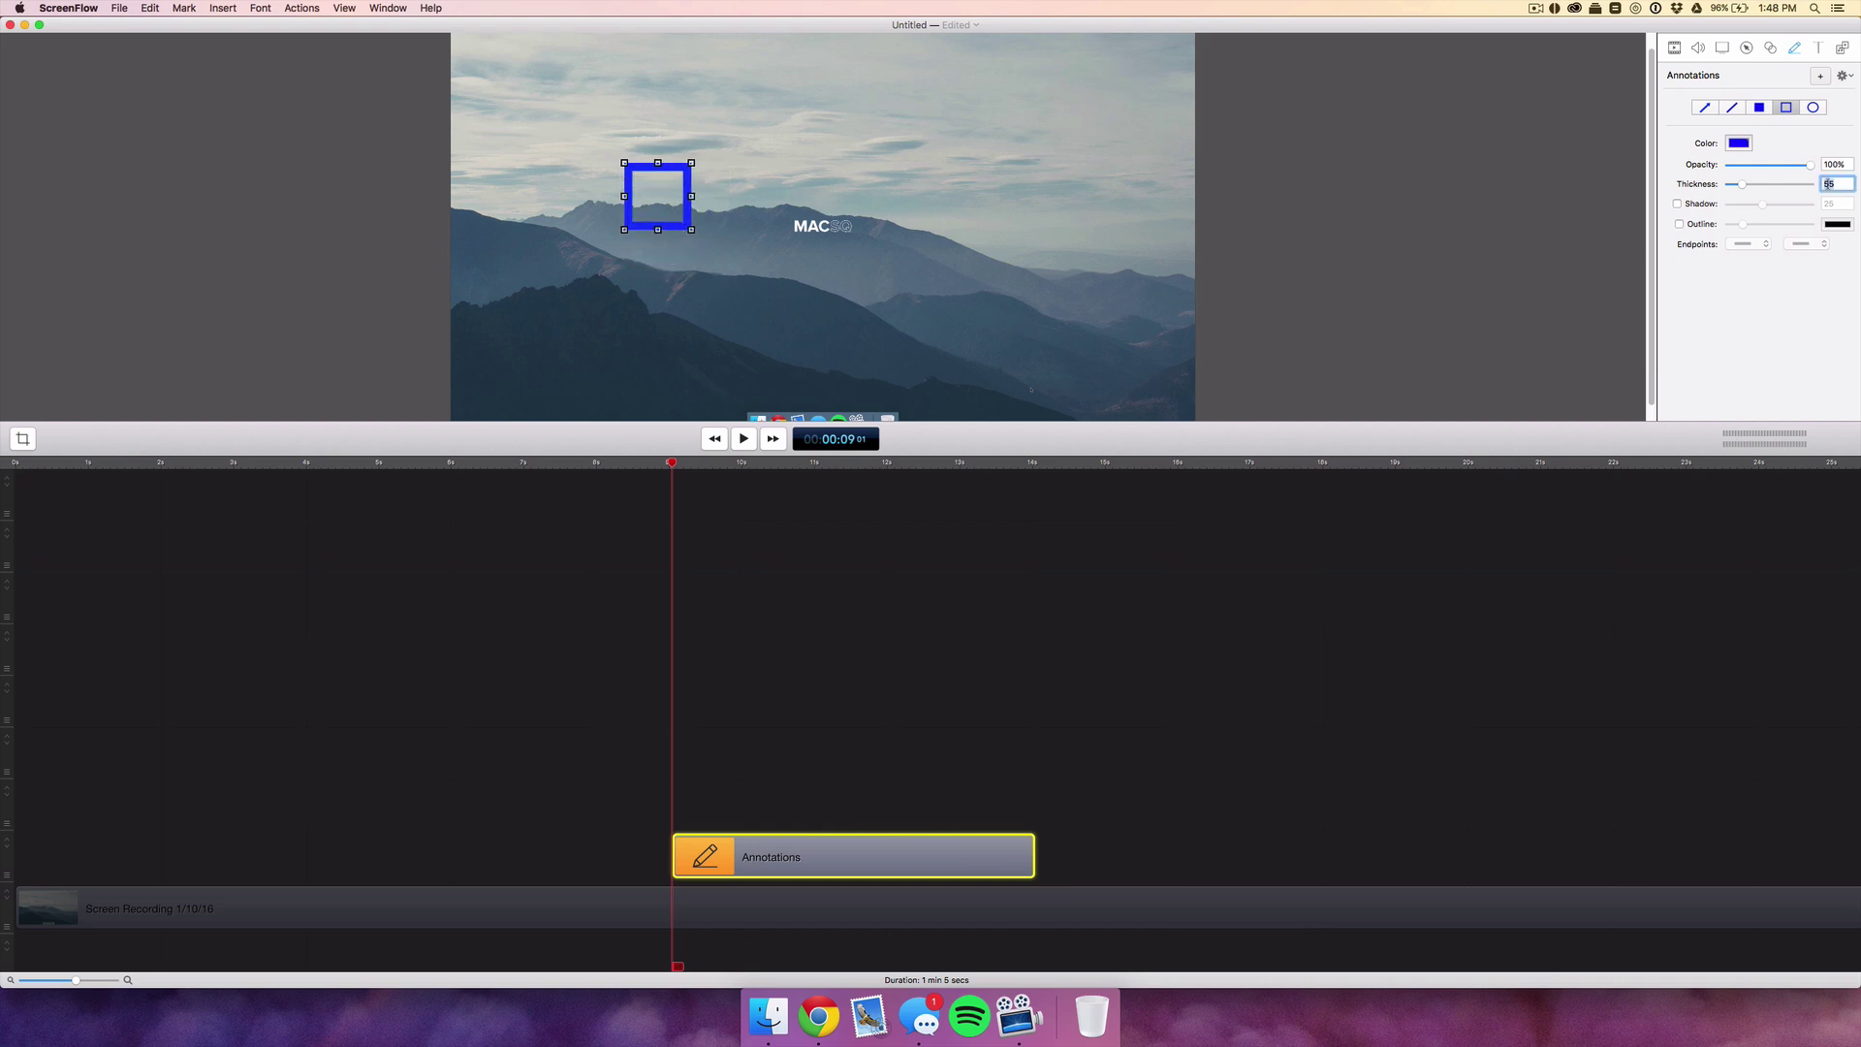
type("2")
key("Return")
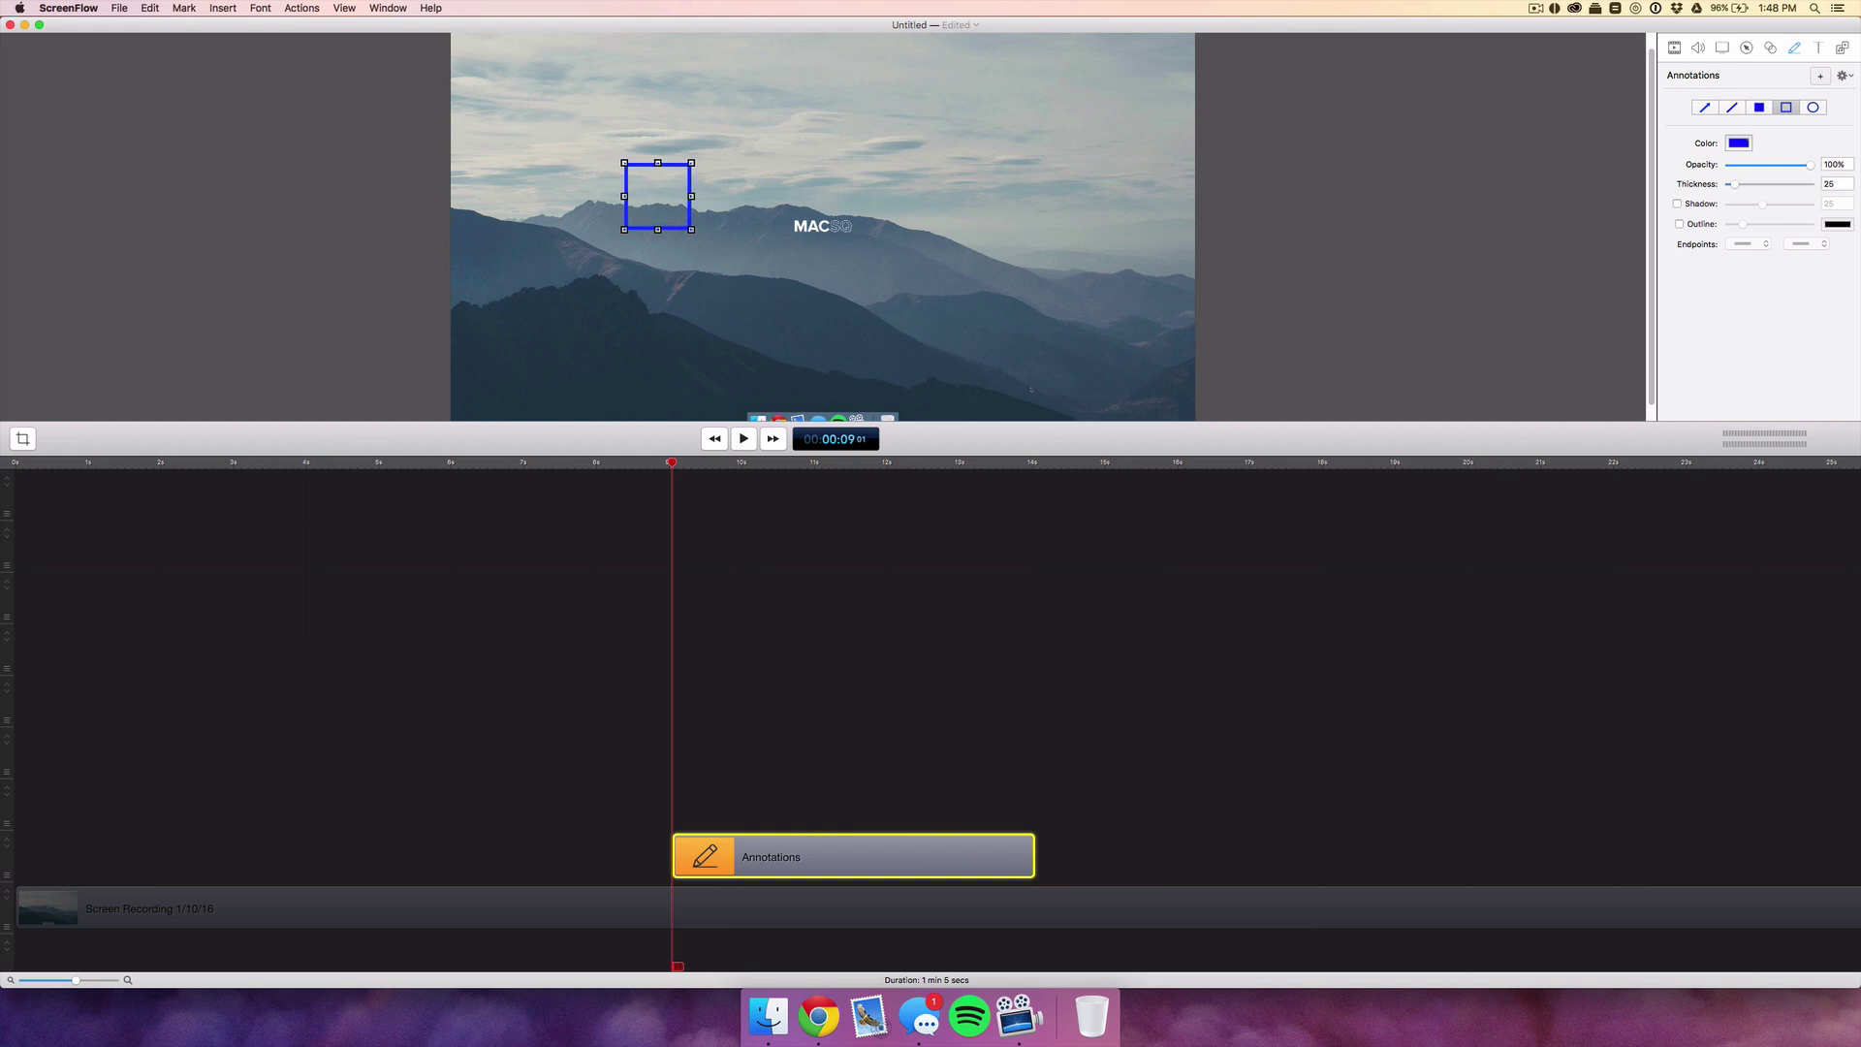
left_click(1742, 146)
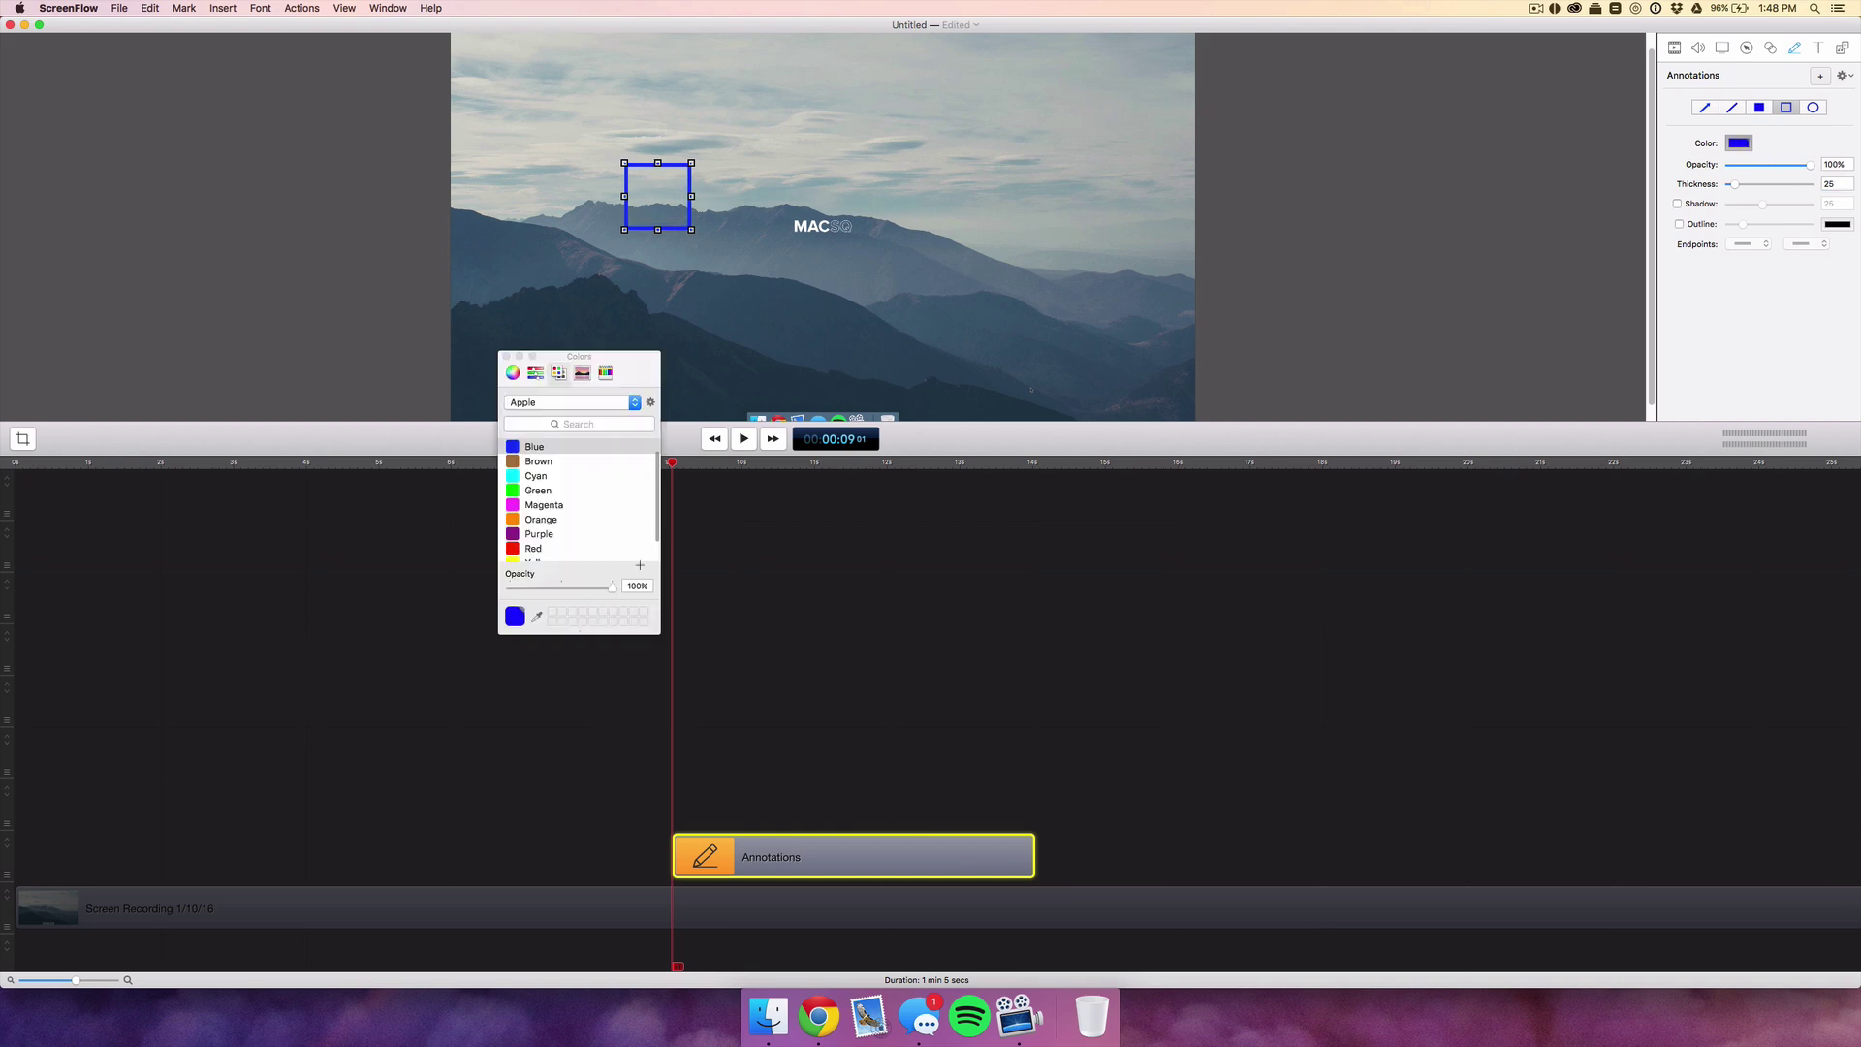
scroll(627, 552, "down", 3)
left_click(537, 557)
left_click(505, 357)
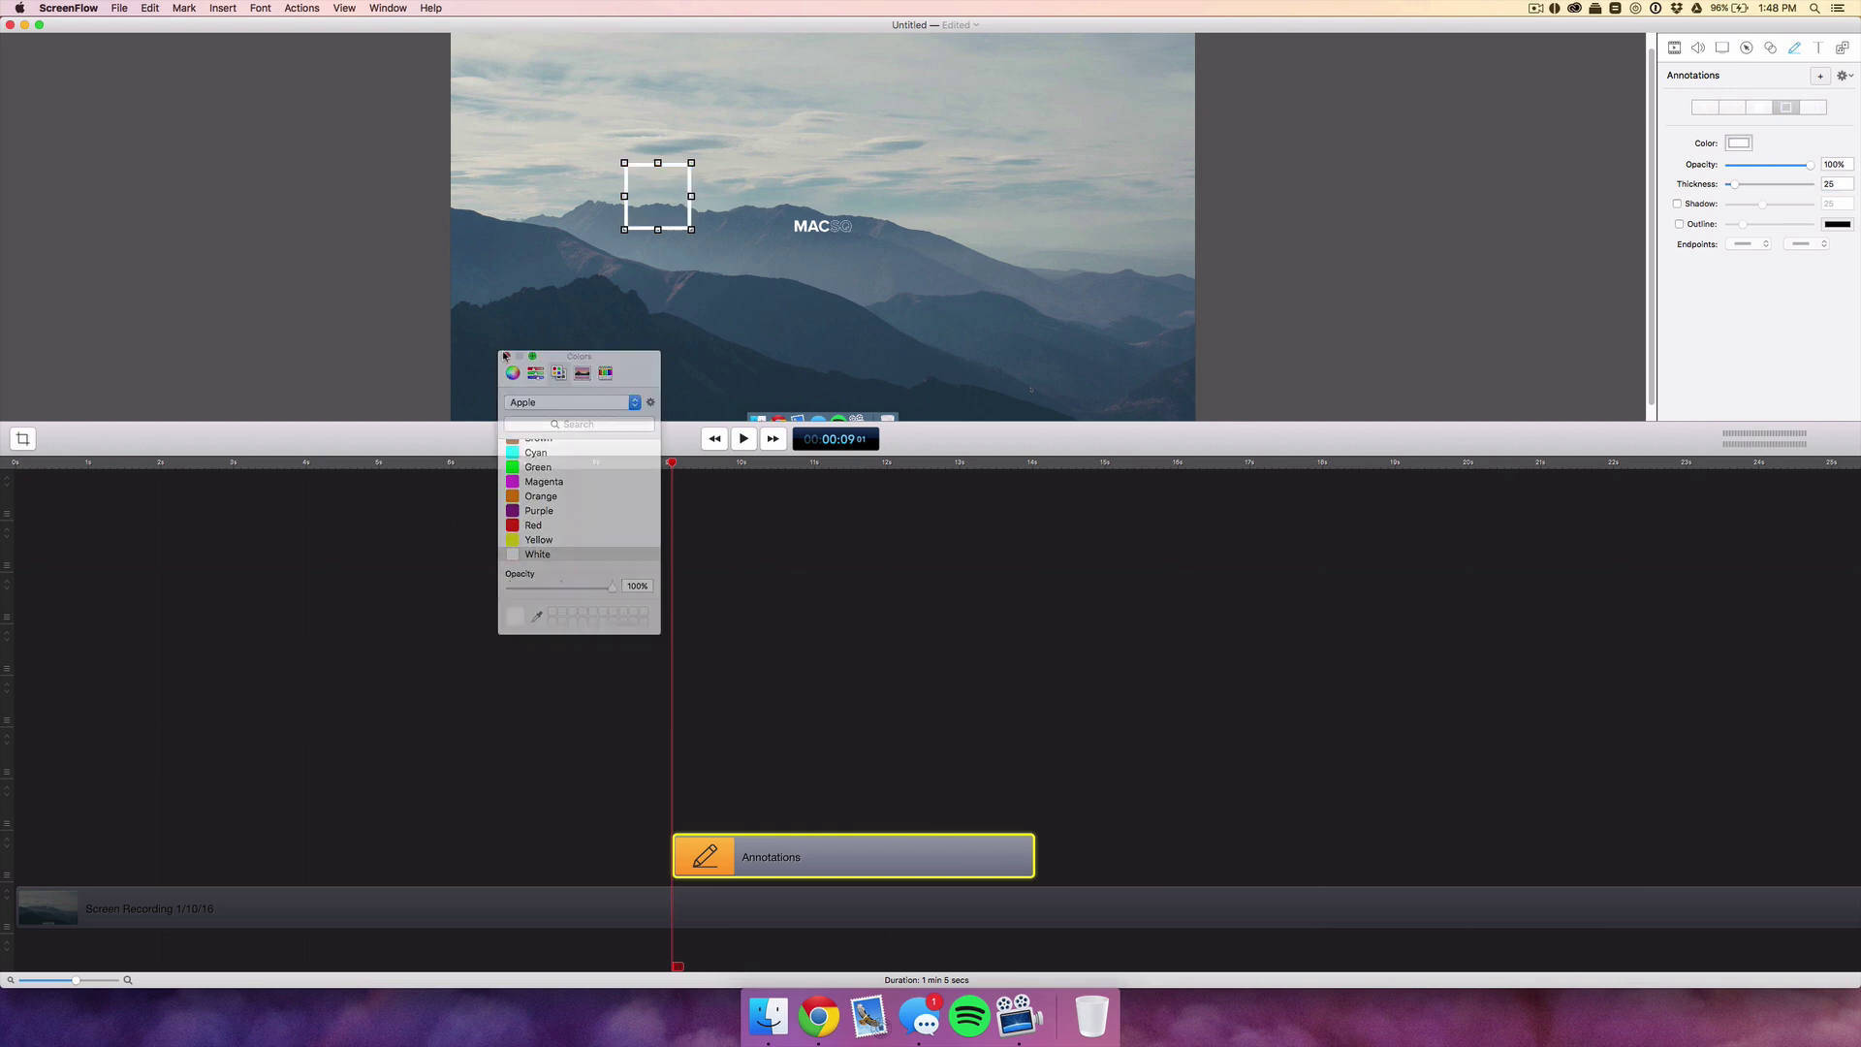
- Finish editing the annotation and paste copies of the box clip
left_click(977, 758)
left_click(824, 849)
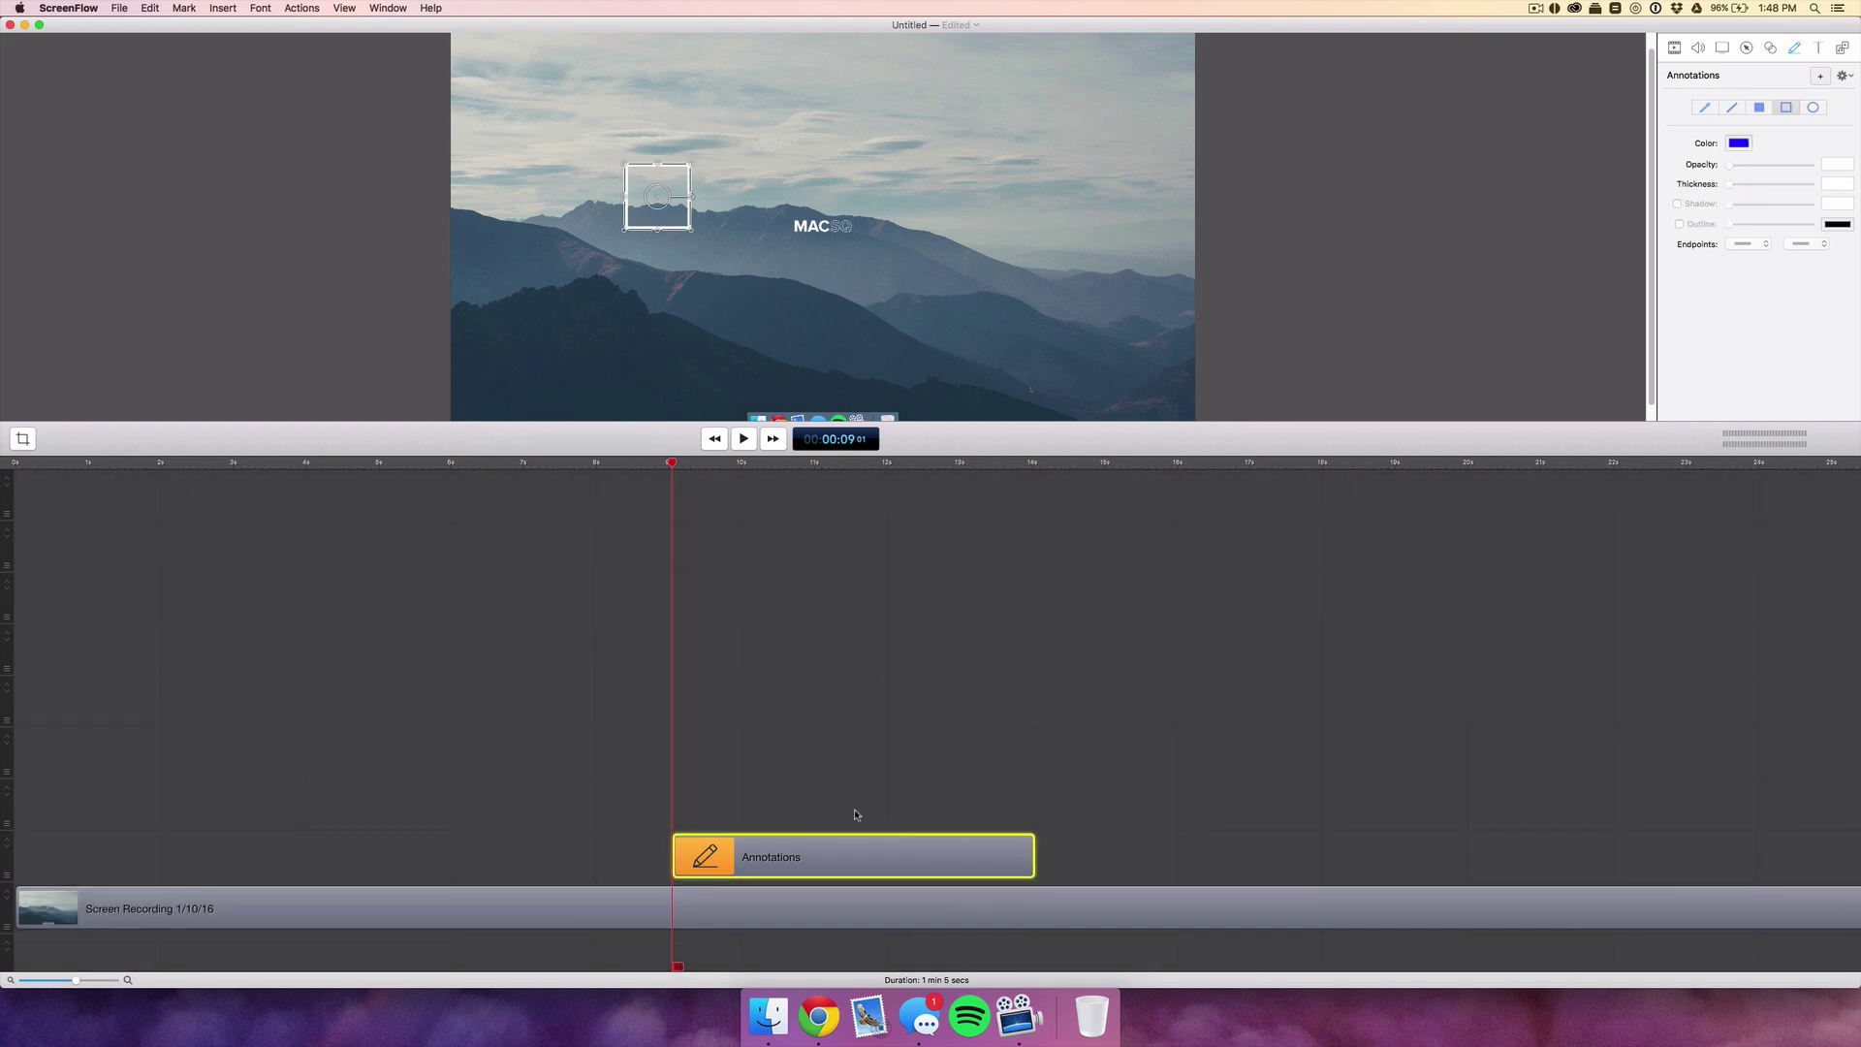
left_click(1159, 639)
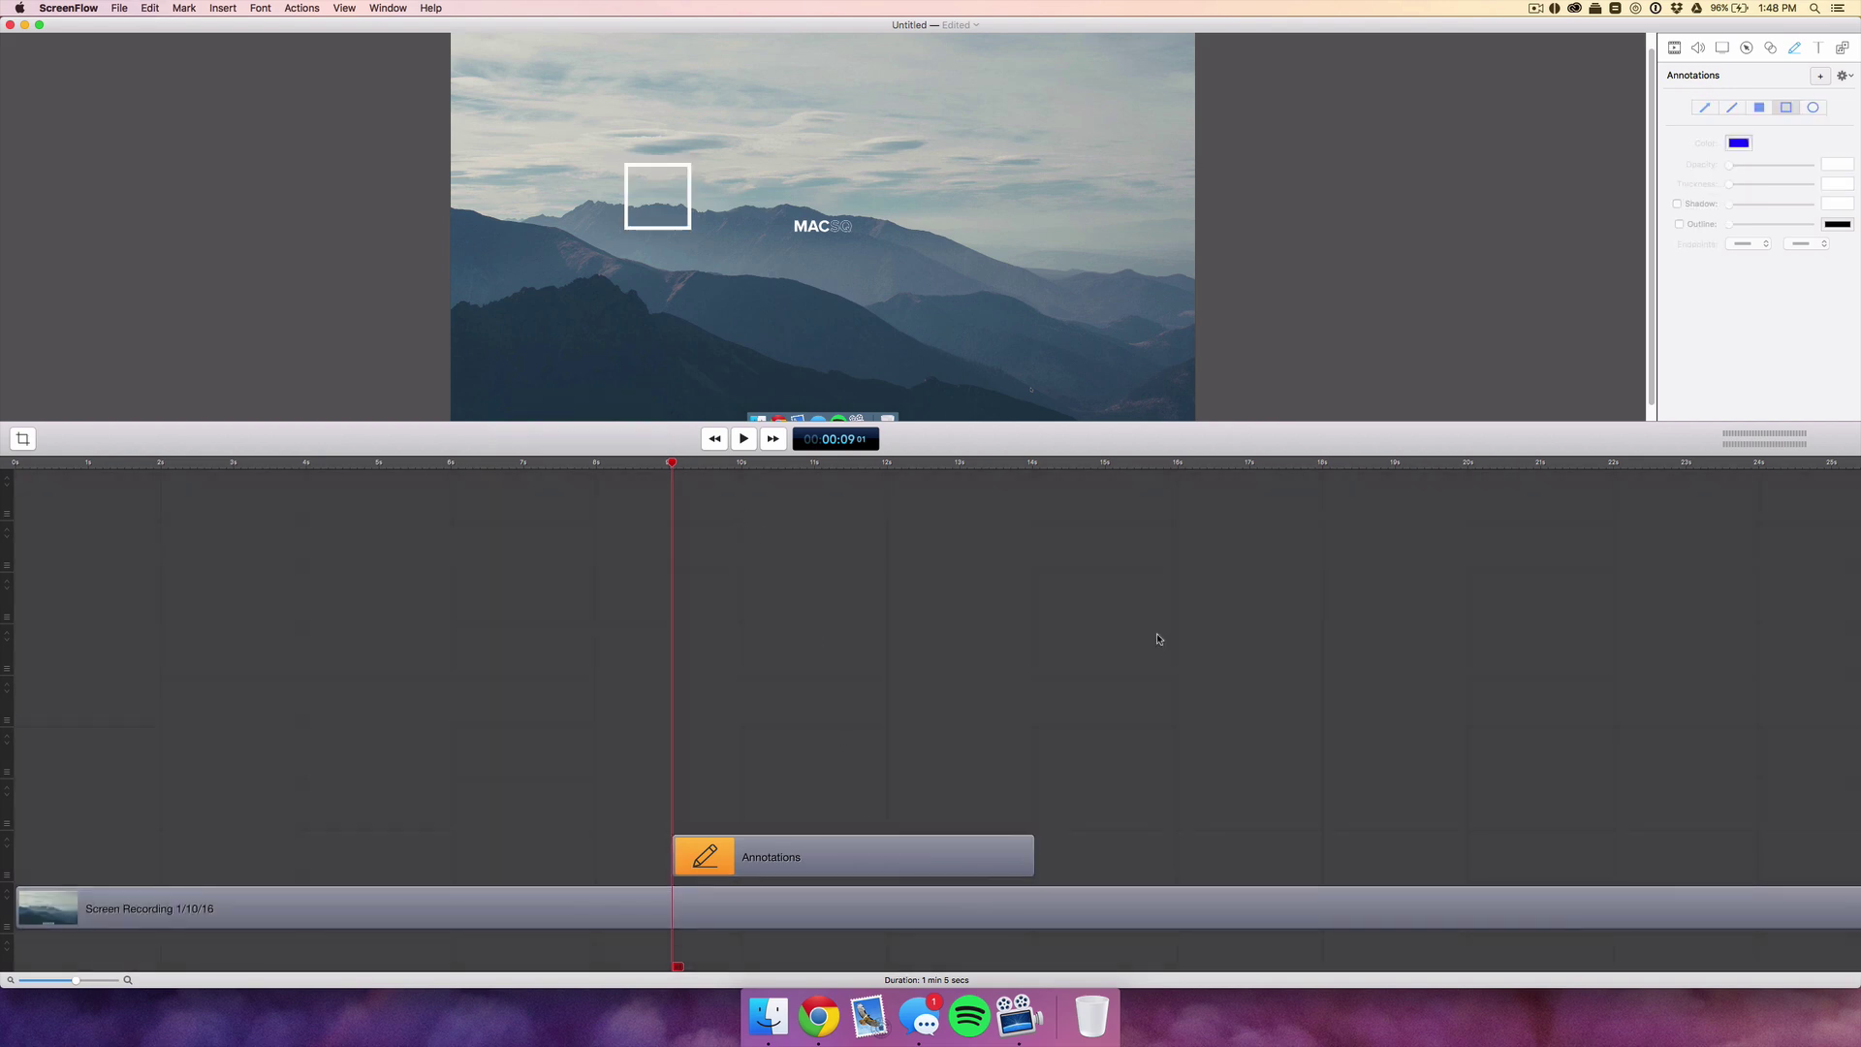
key("super+v")
key("super+v")
key("super+v")
- Stack a pasted box clip at 9 seconds and move the third box copy to the right
mouse_move(1045, 861)
left_mouse_down()
mouse_move(742, 741)
mouse_move(757, 639)
mouse_move(757, 696)
mouse_move(1061, 851)
mouse_move(895, 652)
mouse_move(651, 651)
mouse_move(630, 672)
left_mouse_up()
left_click(563, 466)
left_click(674, 262)
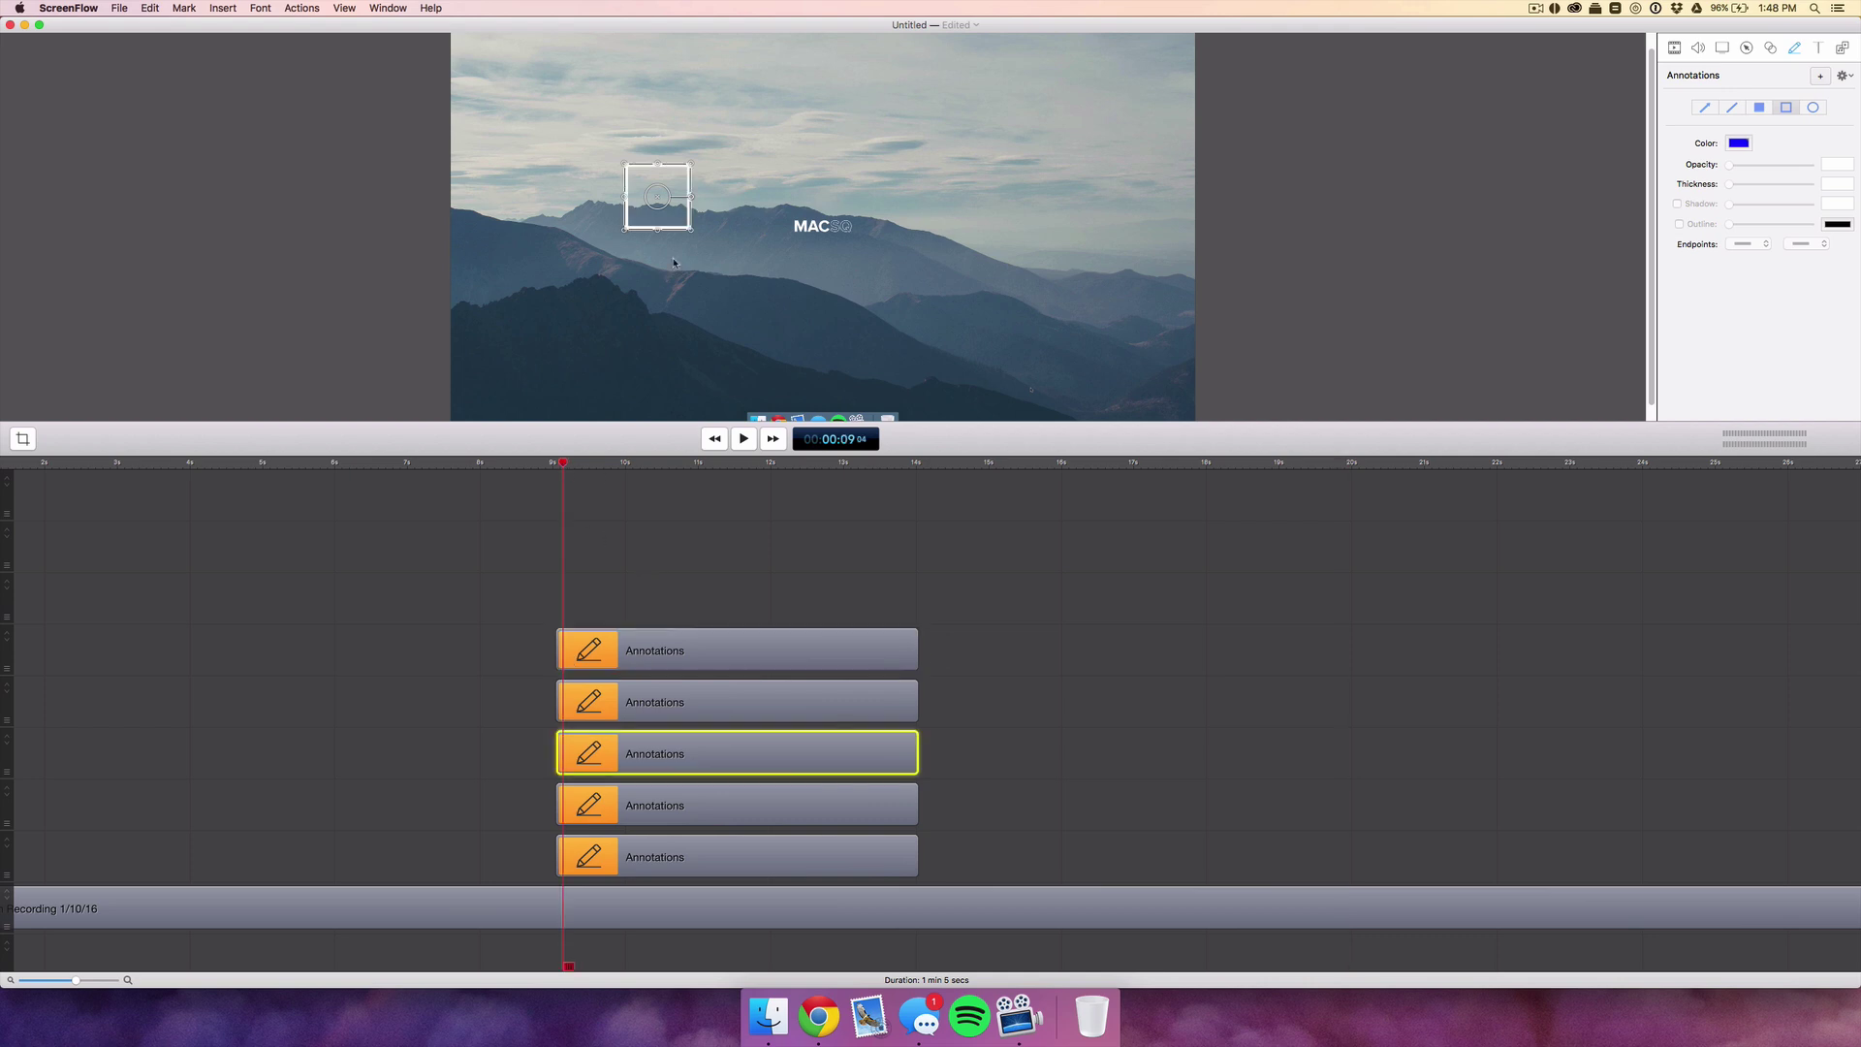
mouse_move(656, 200)
left_mouse_down()
mouse_move(839, 200)
mouse_move(822, 197)
mouse_move(822, 237)
left_mouse_up()
left_click(997, 561)
- Move the fifth box down in line with the MAC box and return the playhead to the clips' start
left_click(569, 865)
left_click_drag(655, 197, 654, 226)
left_click(654, 294)
scroll(736, 650, "left", 3)
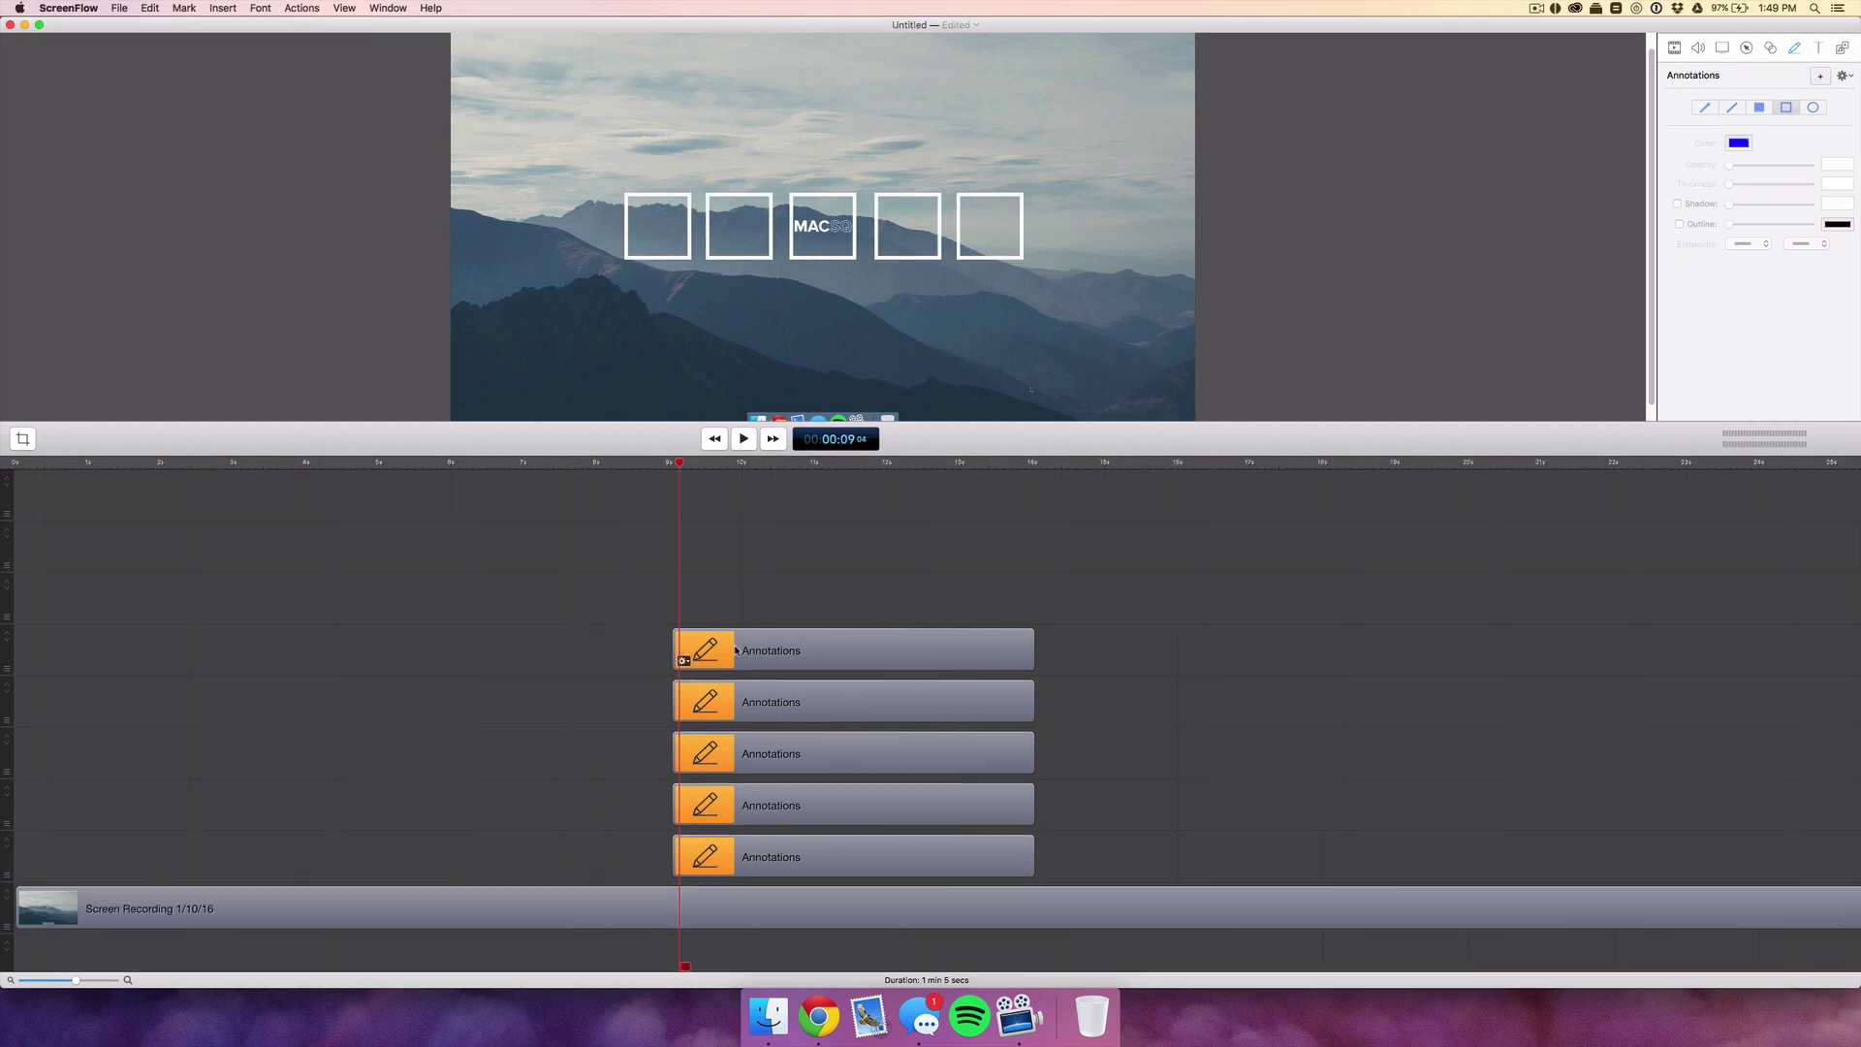
left_click(682, 865)
left_click_drag(679, 464, 669, 464)
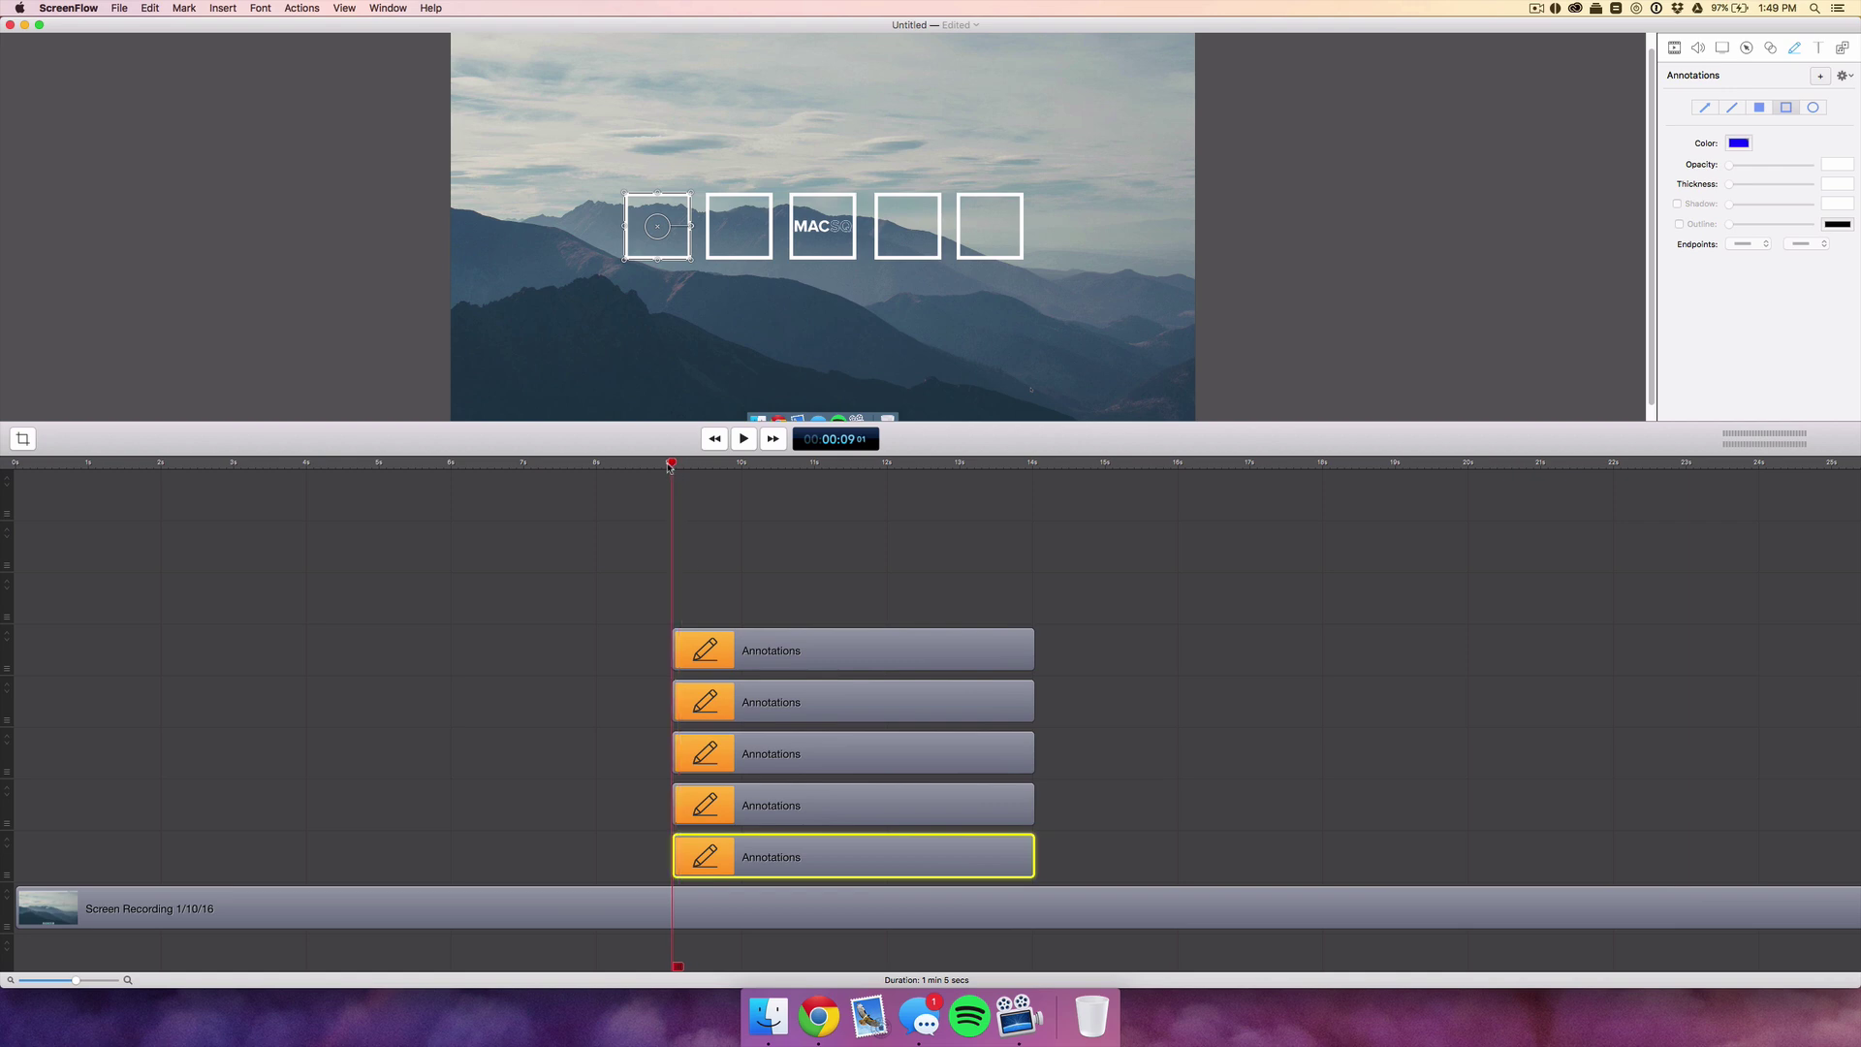
- Give the first box a video action with Scale 0 and 90° Z rotation, then preview it
left_click(1675, 49)
left_click(706, 590)
left_click_drag(695, 466, 674, 466)
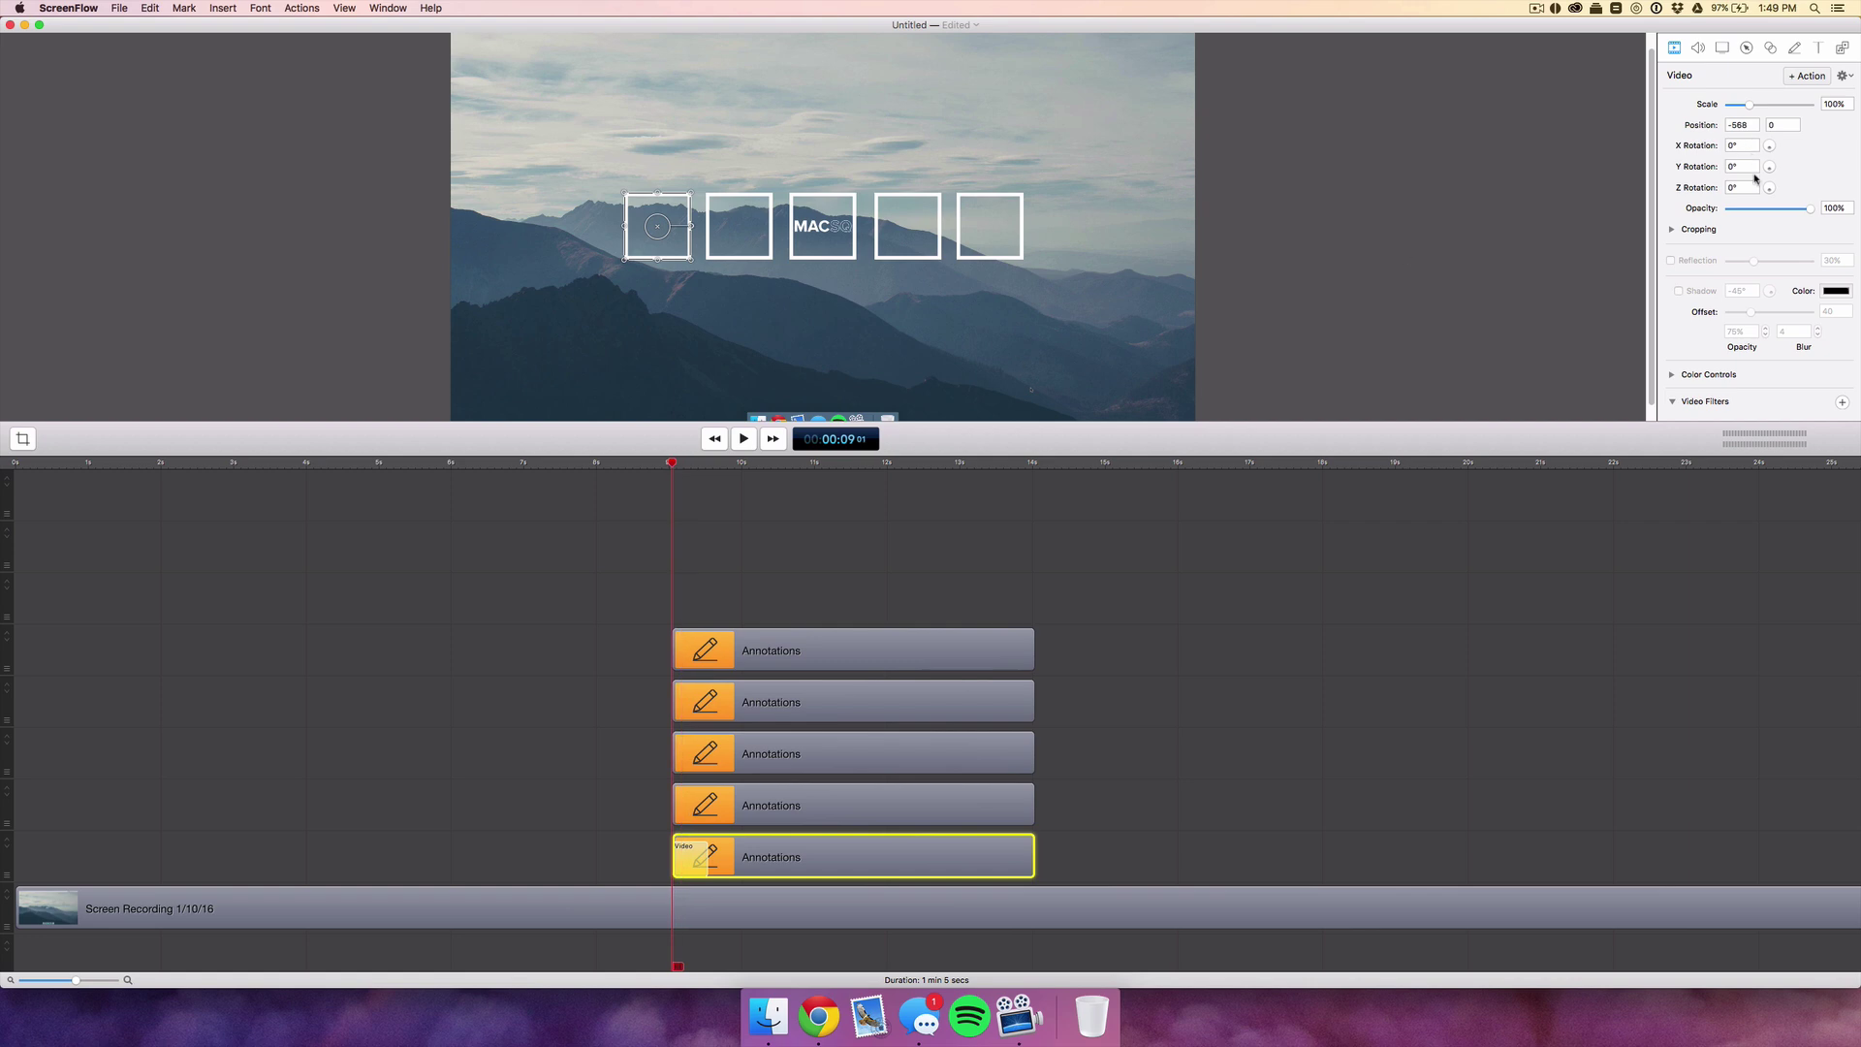
left_click_drag(1750, 105, 1728, 105)
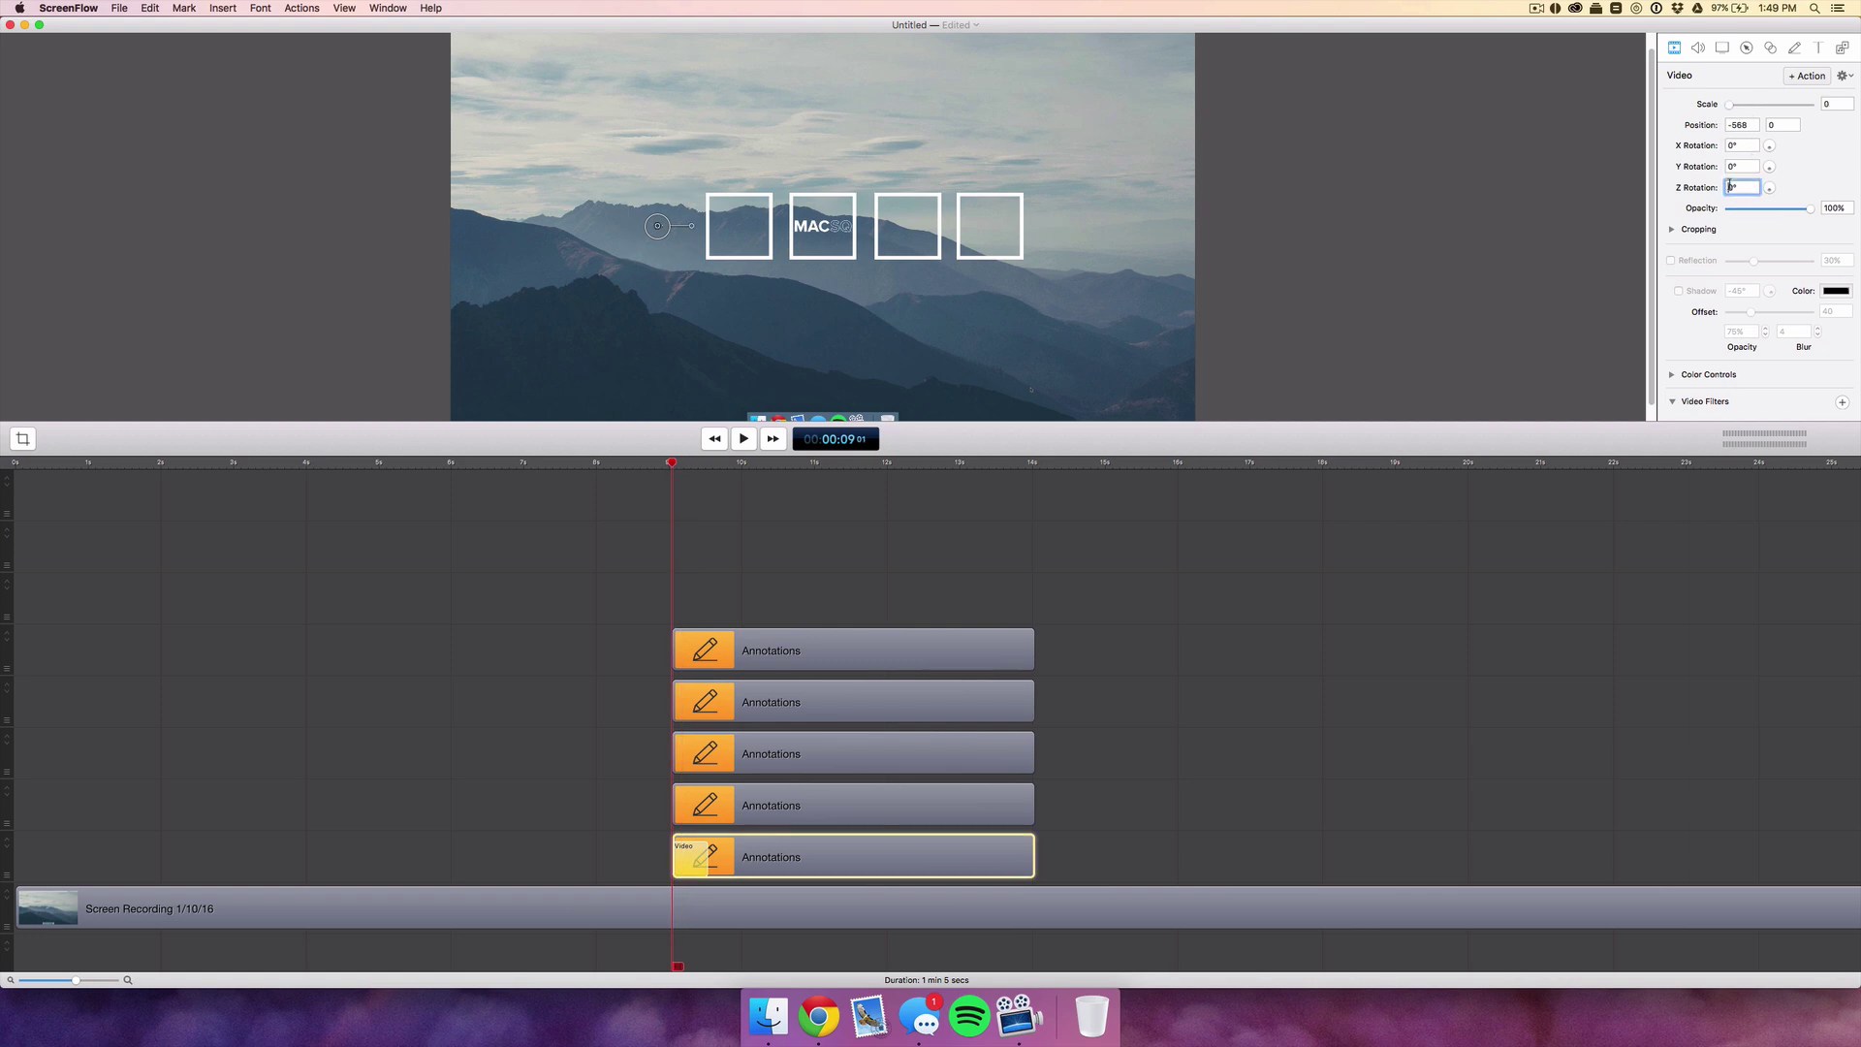
key("Return")
left_click(1120, 790)
key("space")
key("space")
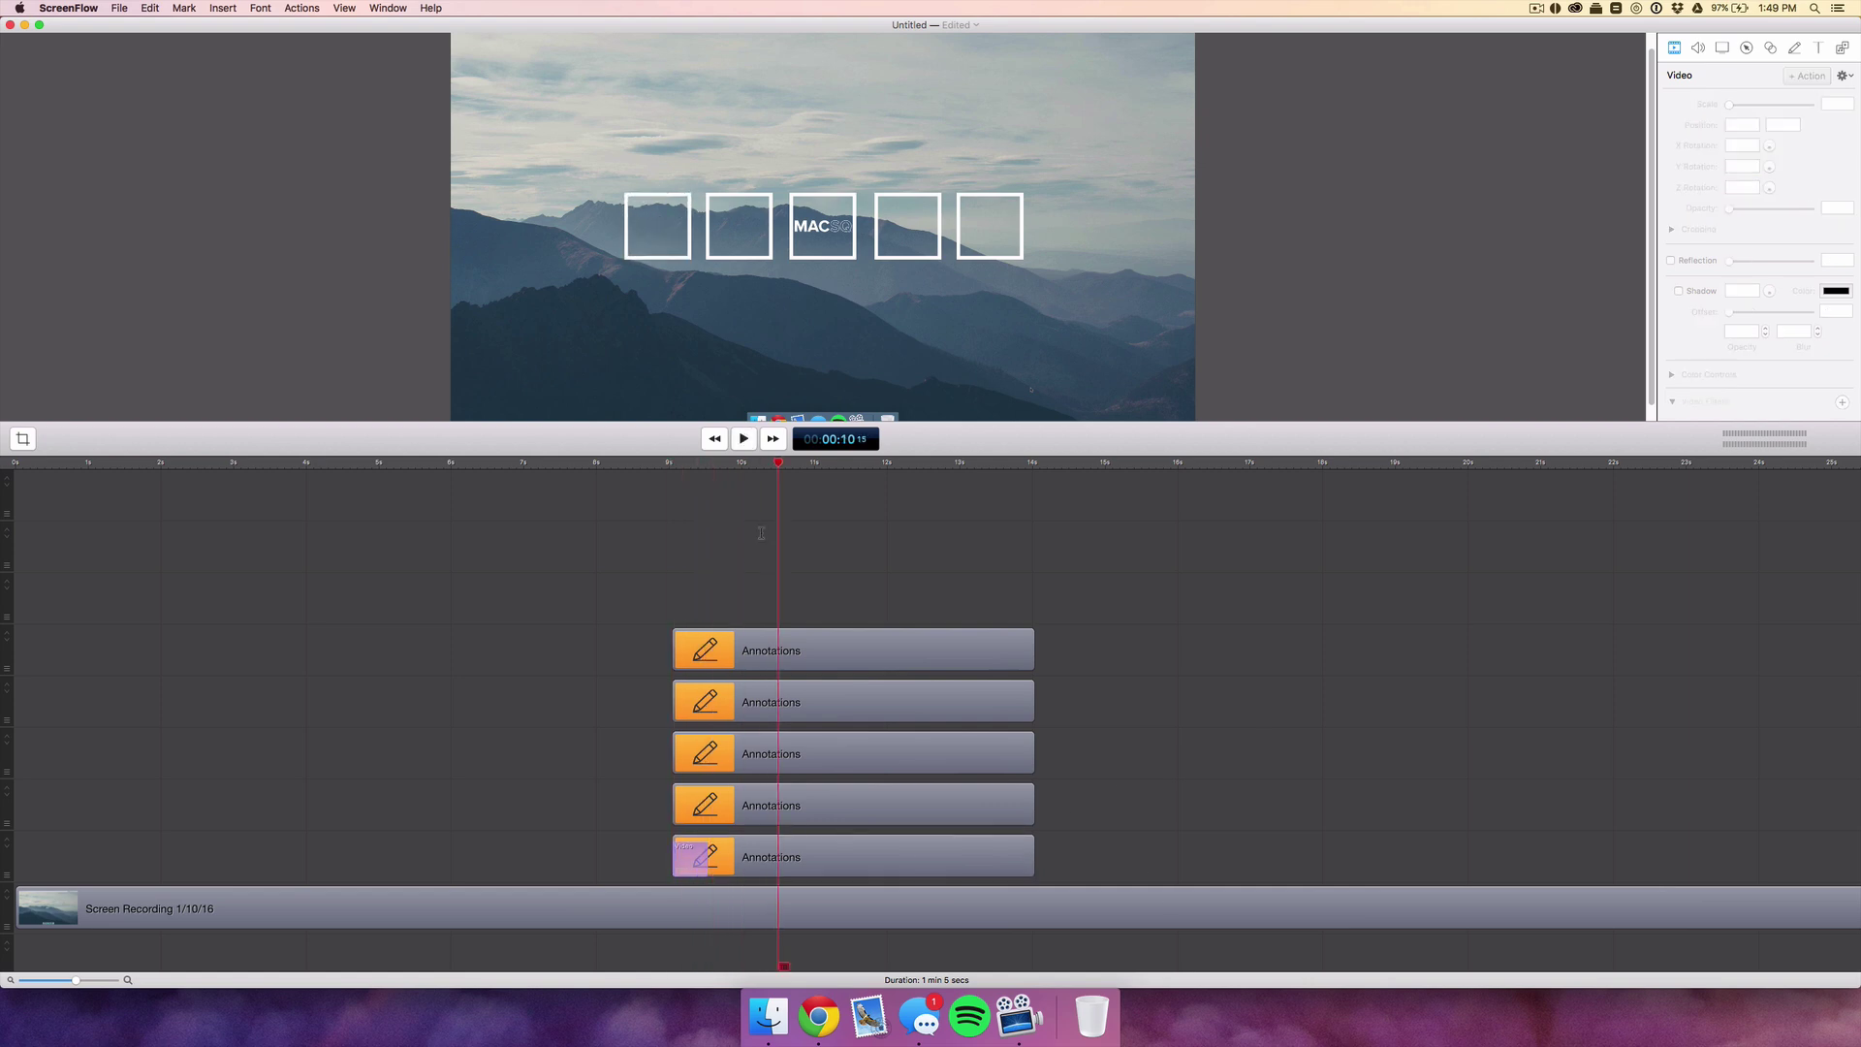
left_click_drag(747, 474, 674, 466)
- Set the MAC box's action to Scale 0 and 90° rotation
left_click(962, 768)
left_click_drag(1749, 104, 1728, 104)
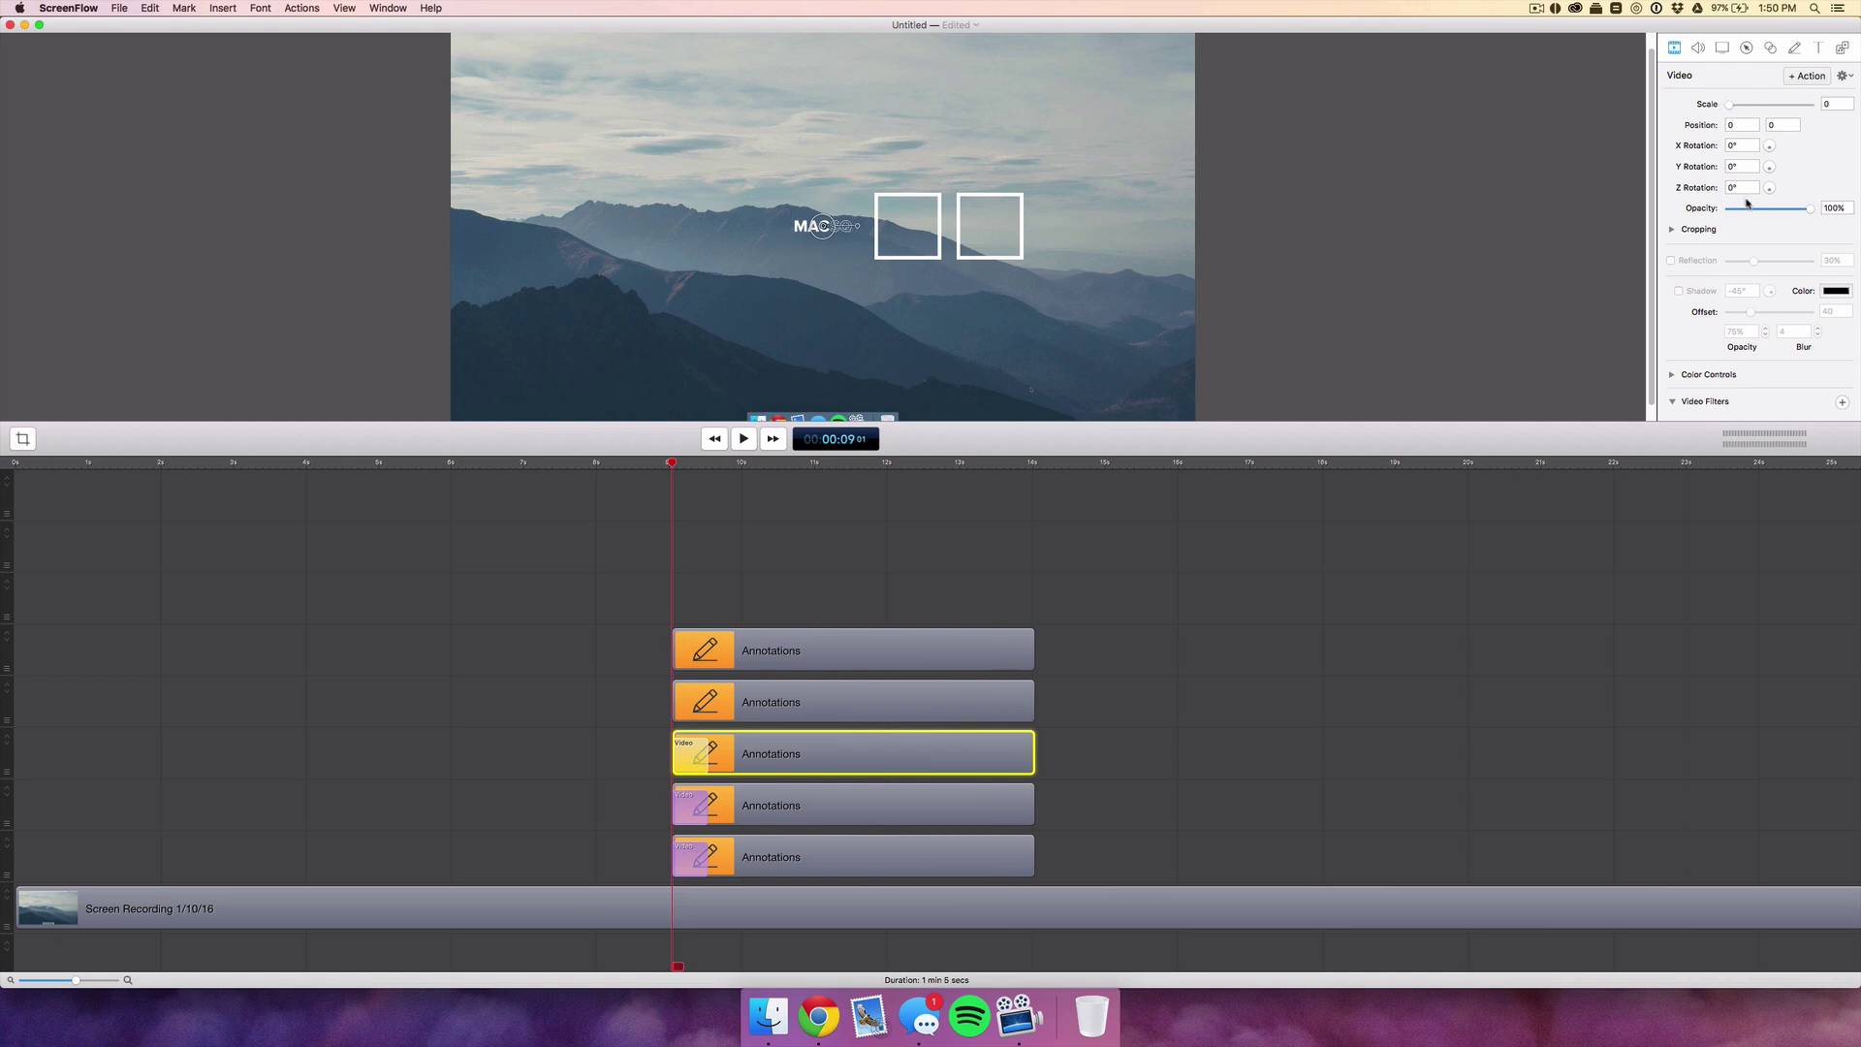
left_click(1729, 187)
type("9")
key("Return")
- Add an action with Scale 0 and 90° rotation to another box, then preview all boxes animating in
key("Up")
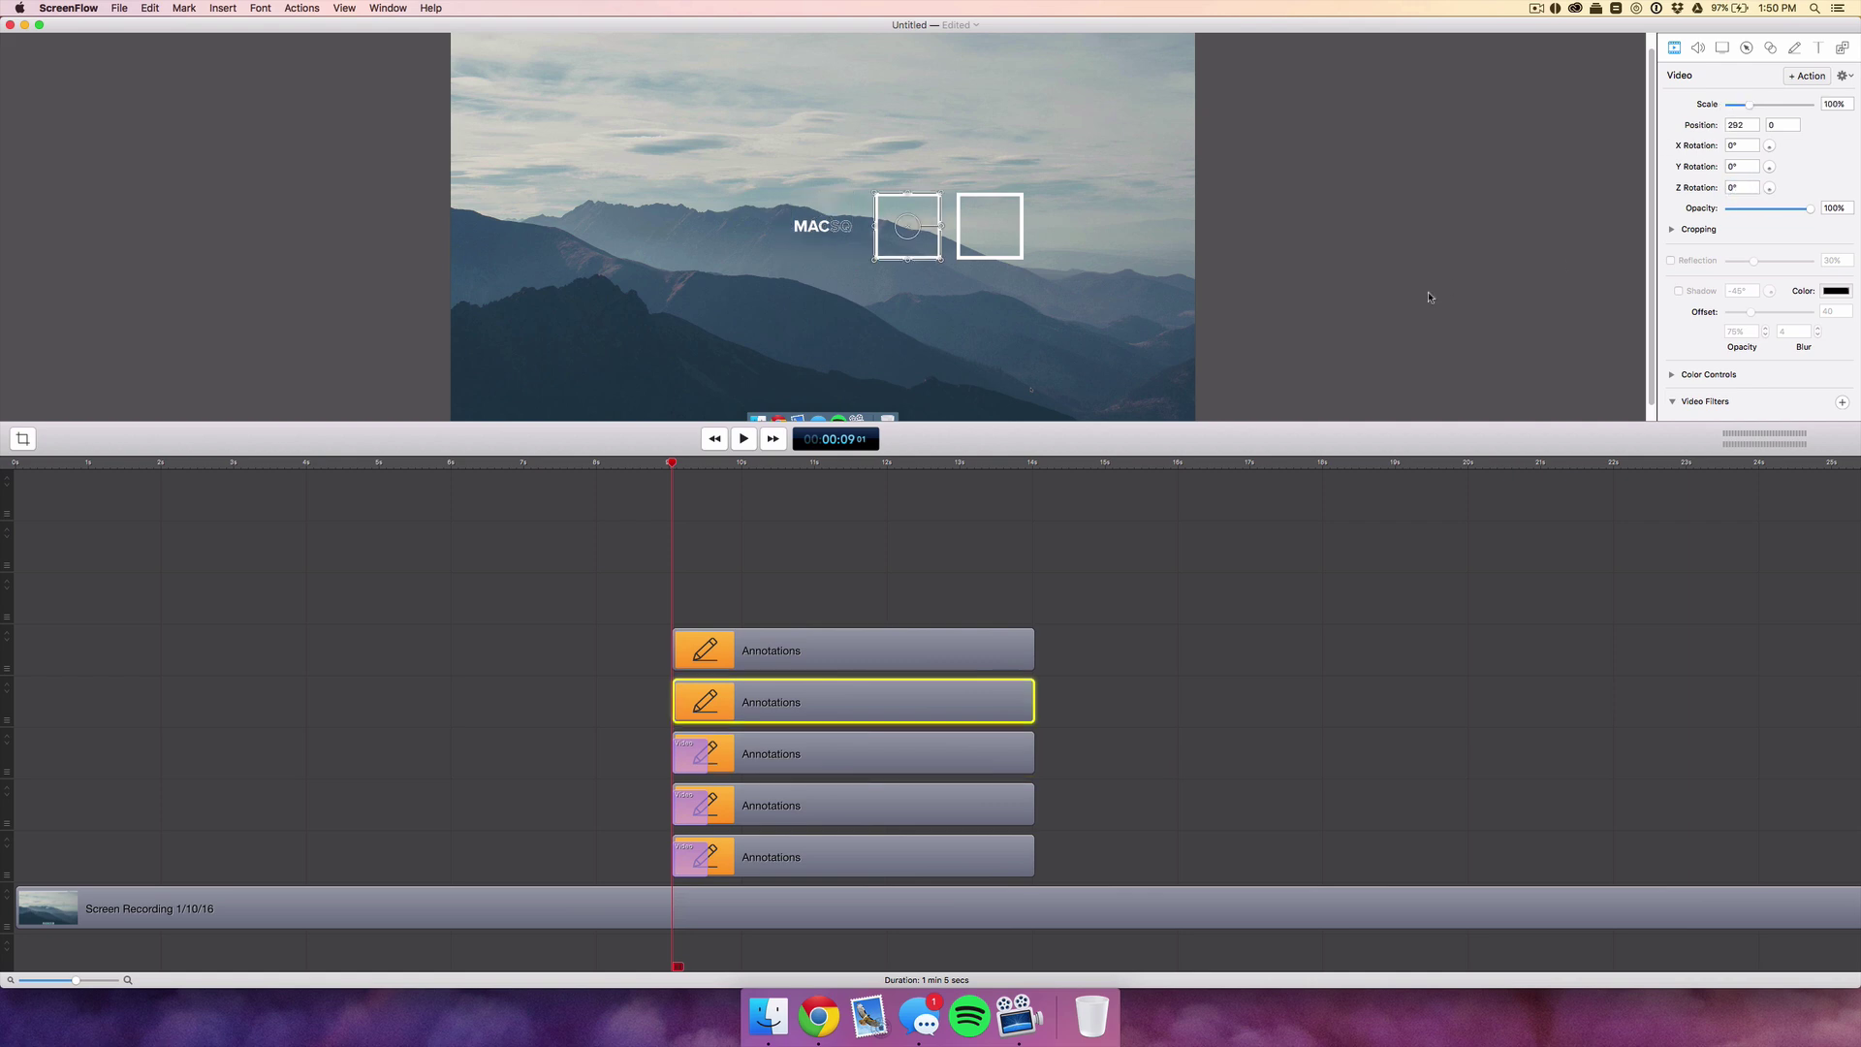
left_click(1809, 75)
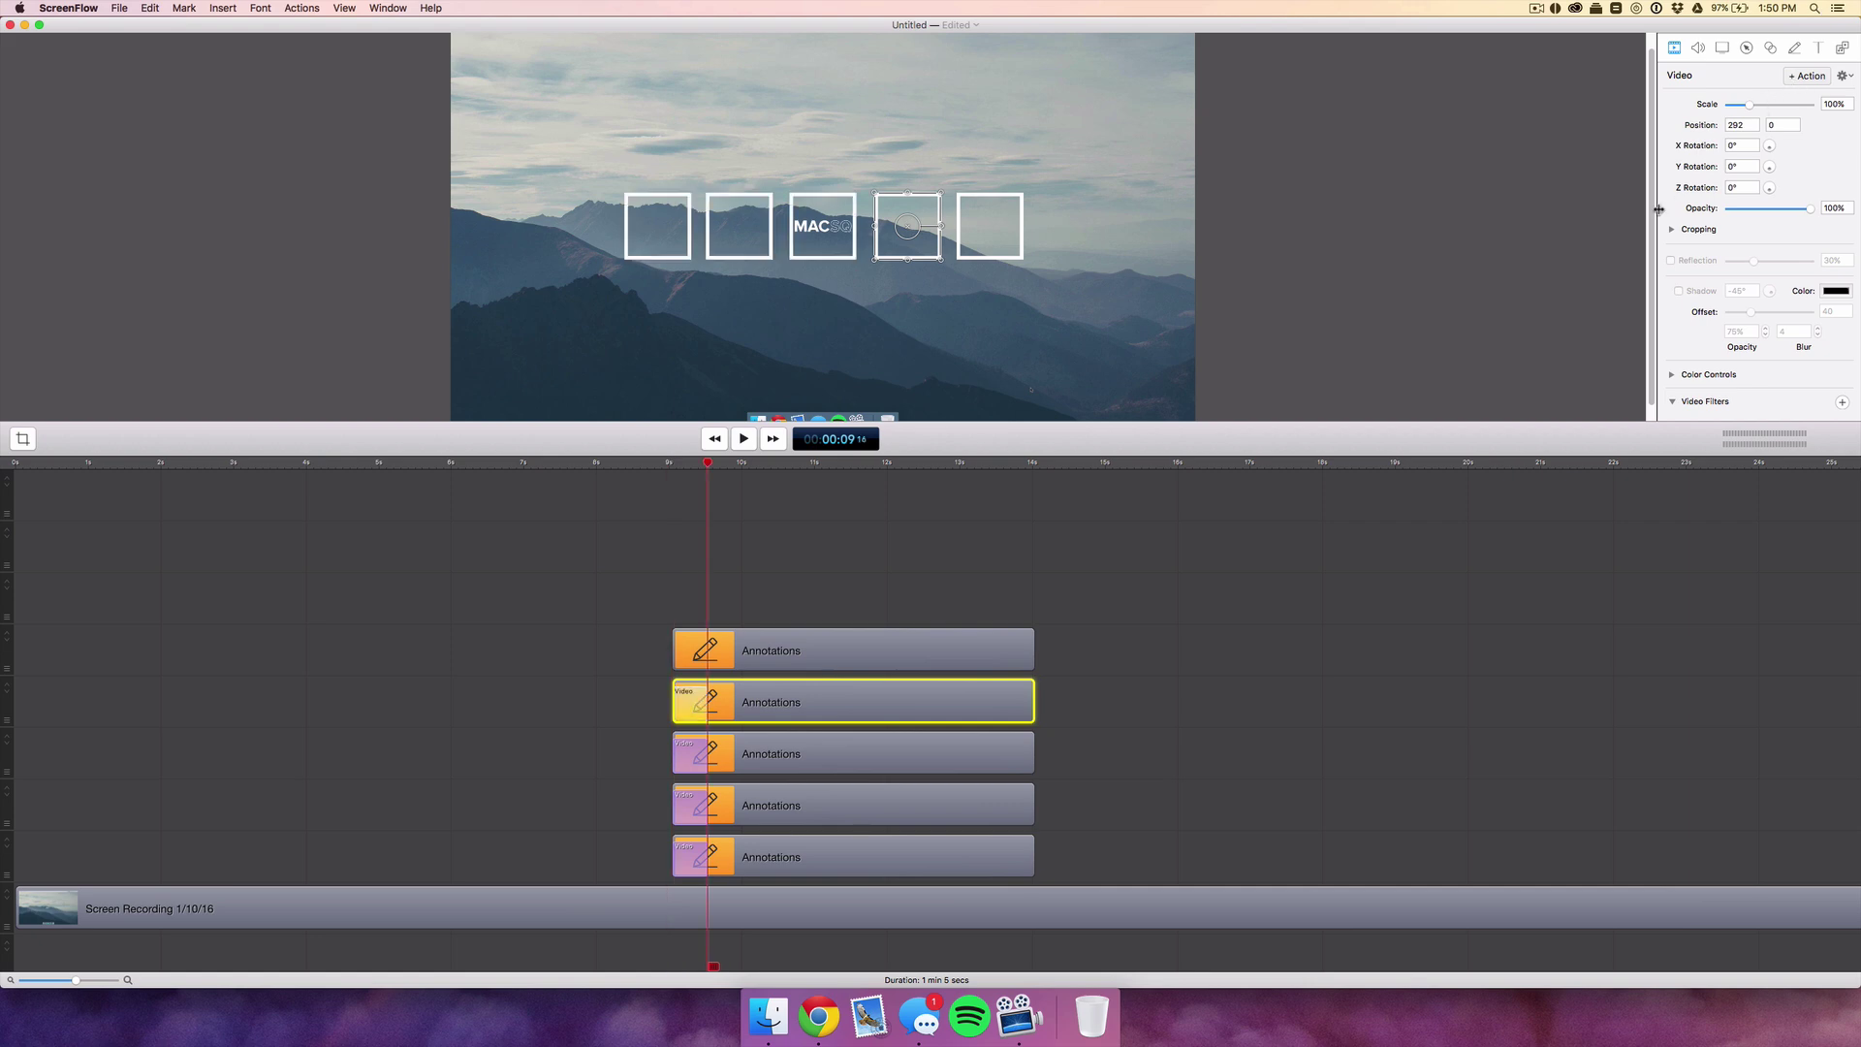
left_click_drag(1750, 105, 1729, 105)
left_click(1727, 189)
type("90")
key("Return")
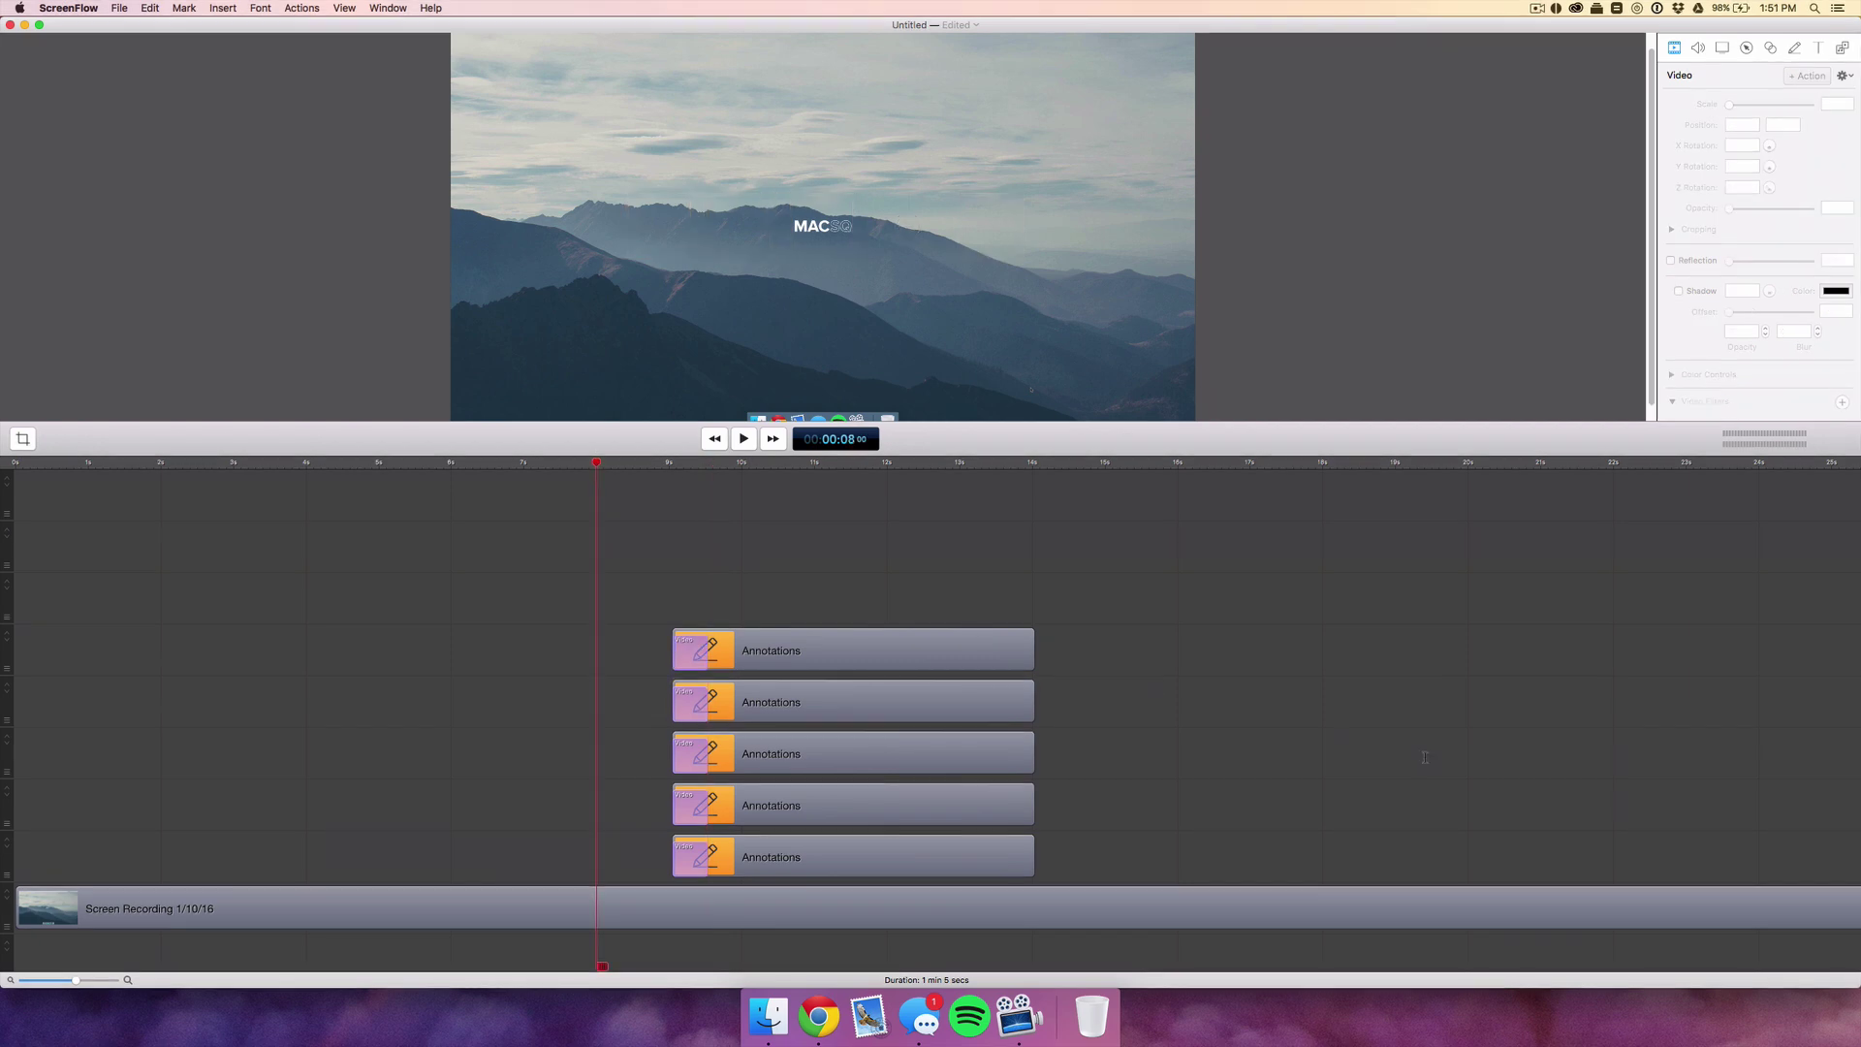
key("space")
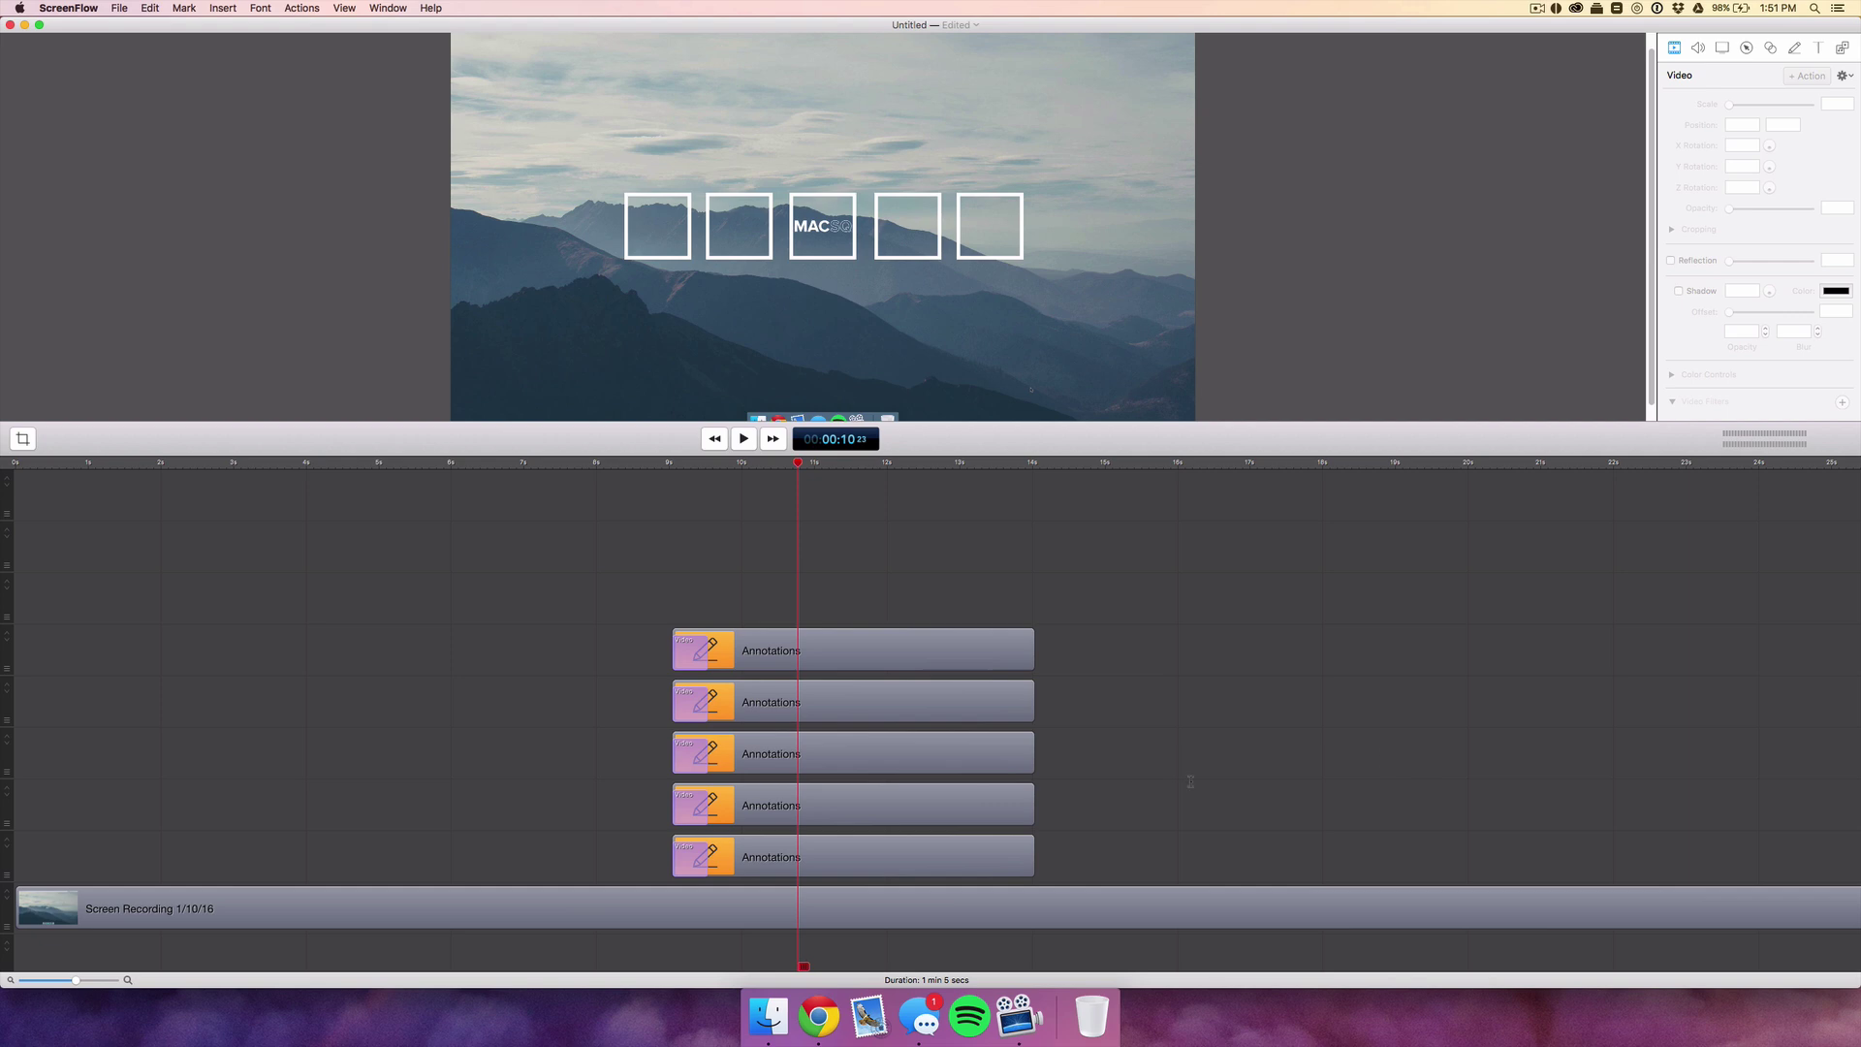
key("super+a")
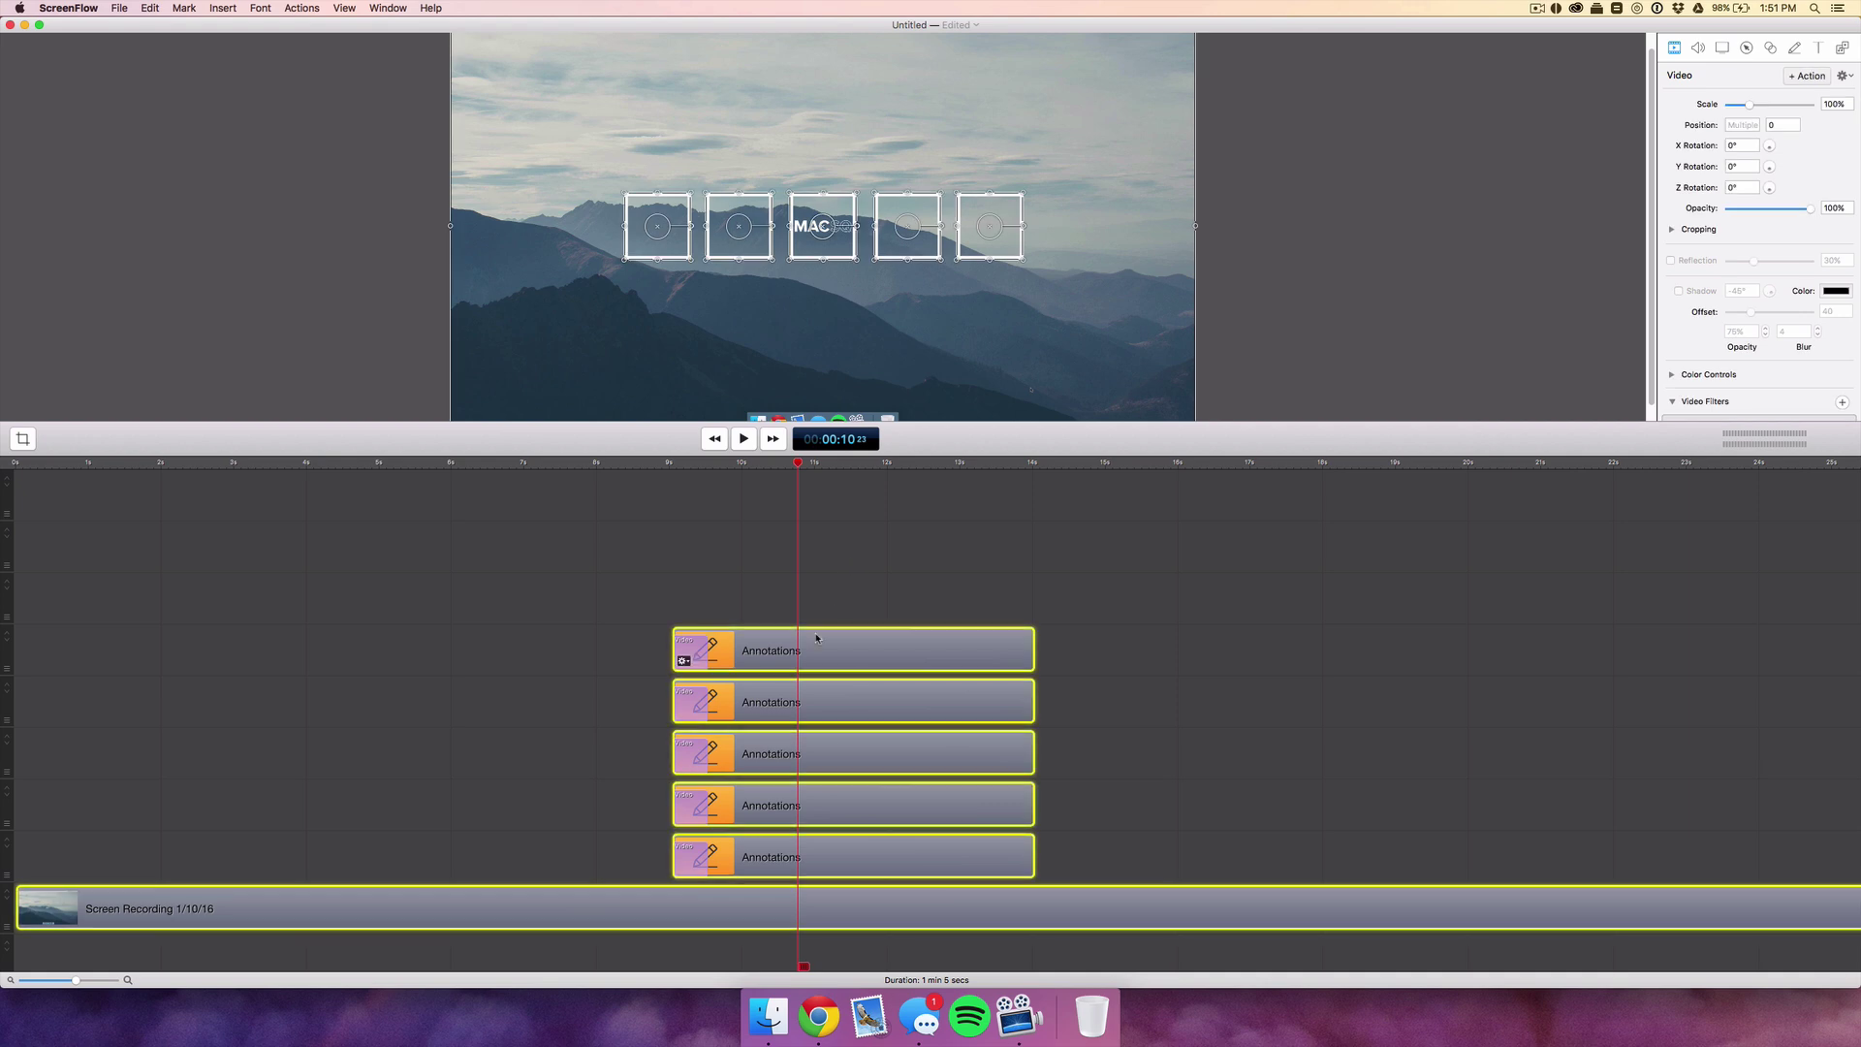
- Add a filled rectangle annotation drawn over the first outline box
scroll(812, 701, "up", 1)
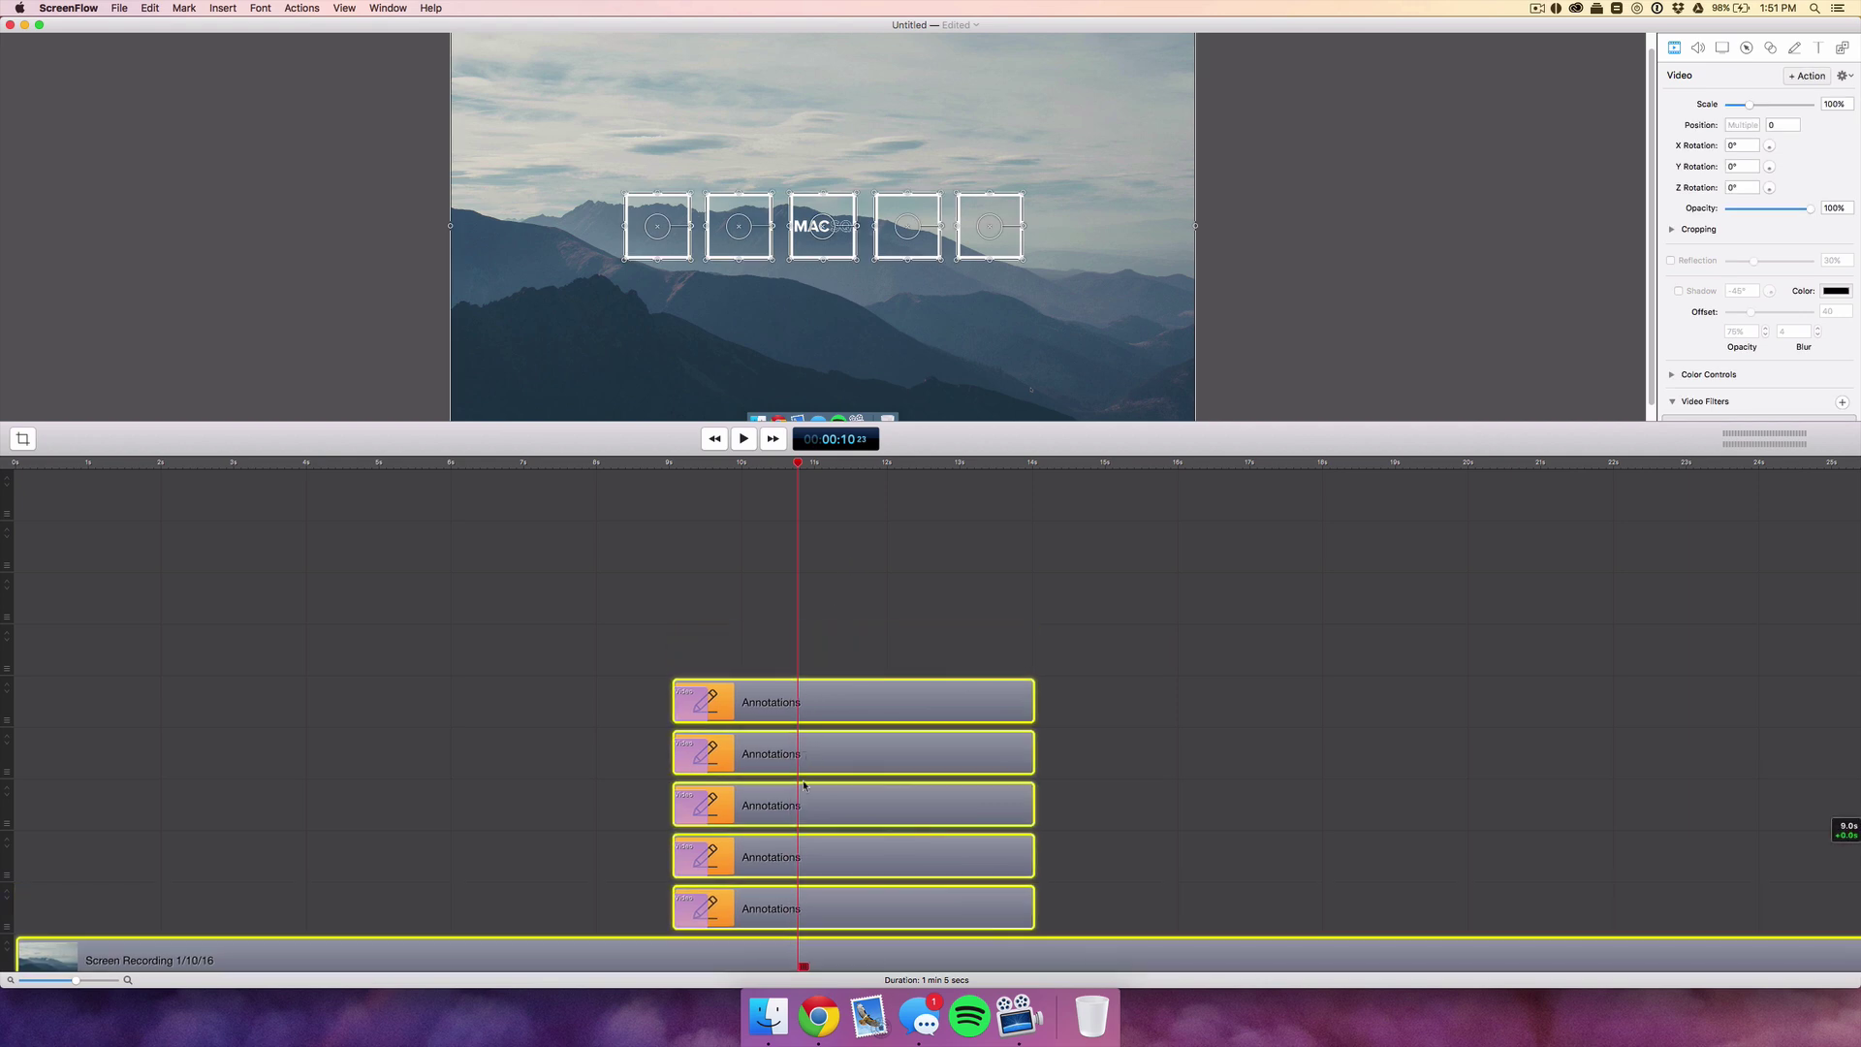
left_click(1527, 482)
scroll(1527, 482, "up", 1)
left_click(1799, 49)
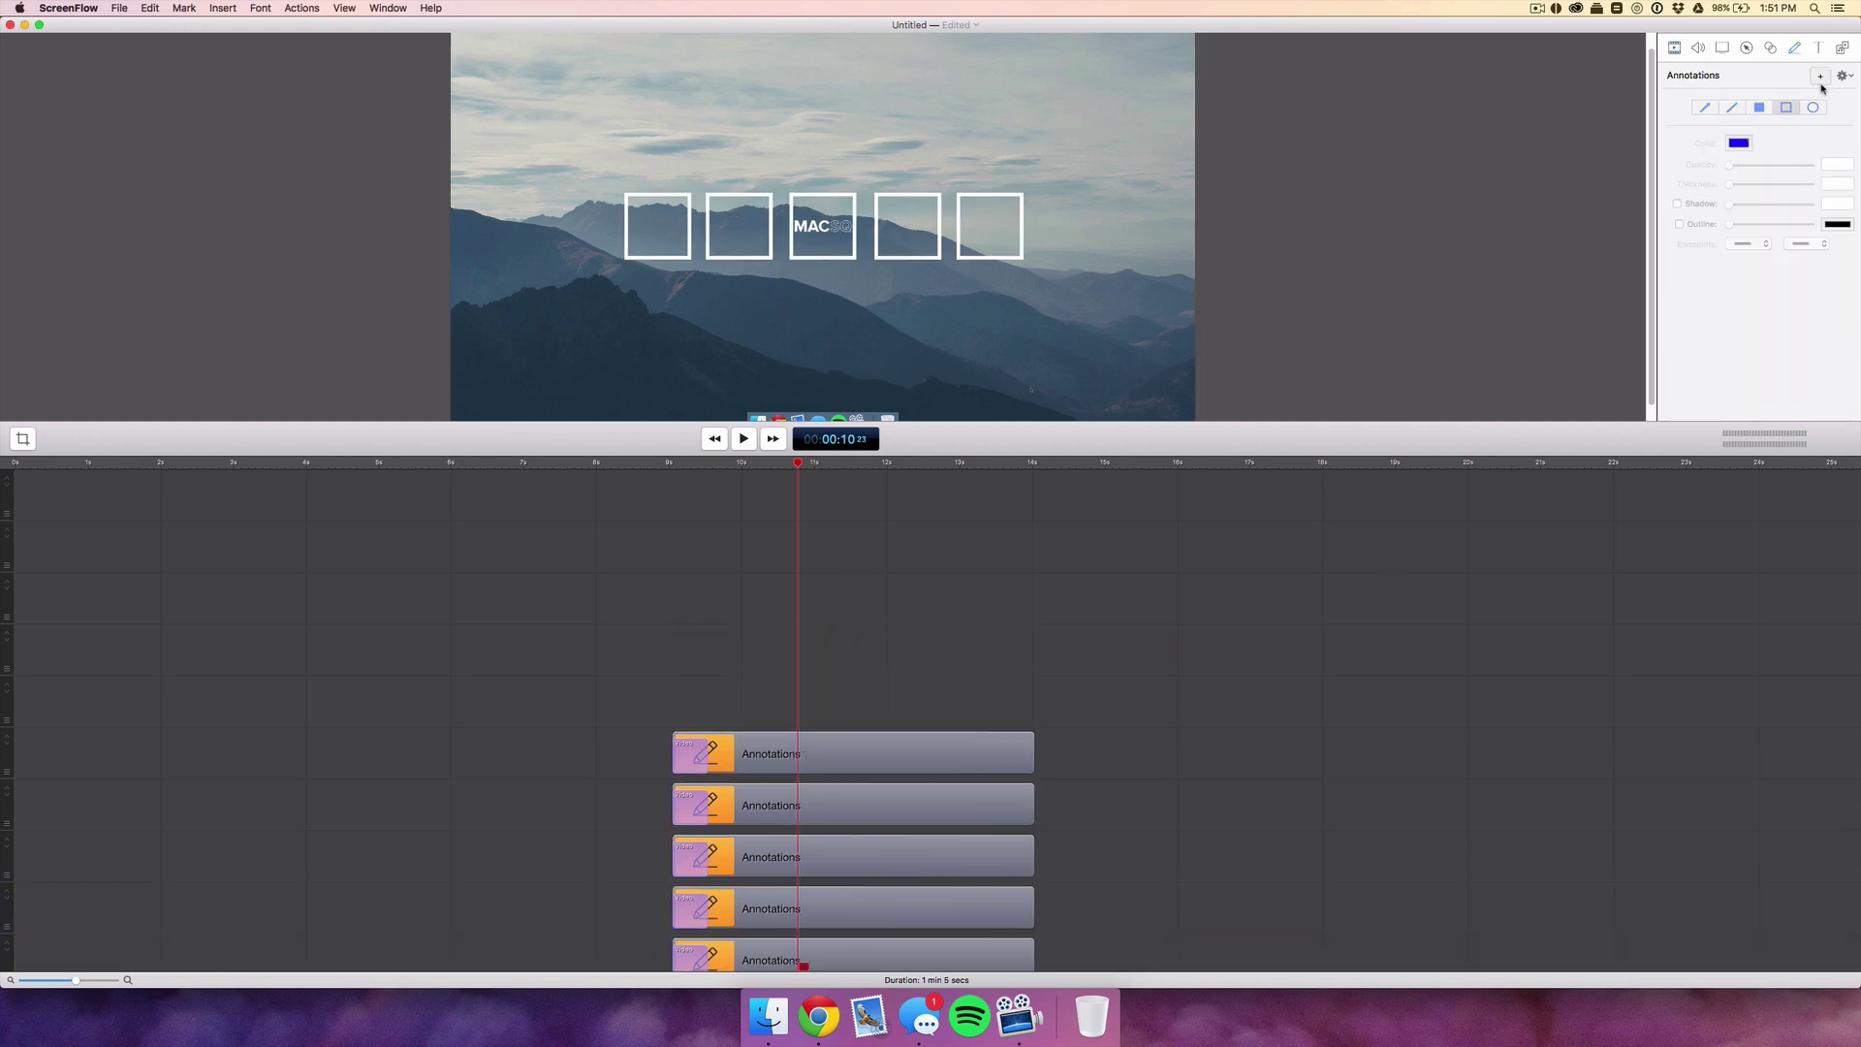
left_click(1819, 77)
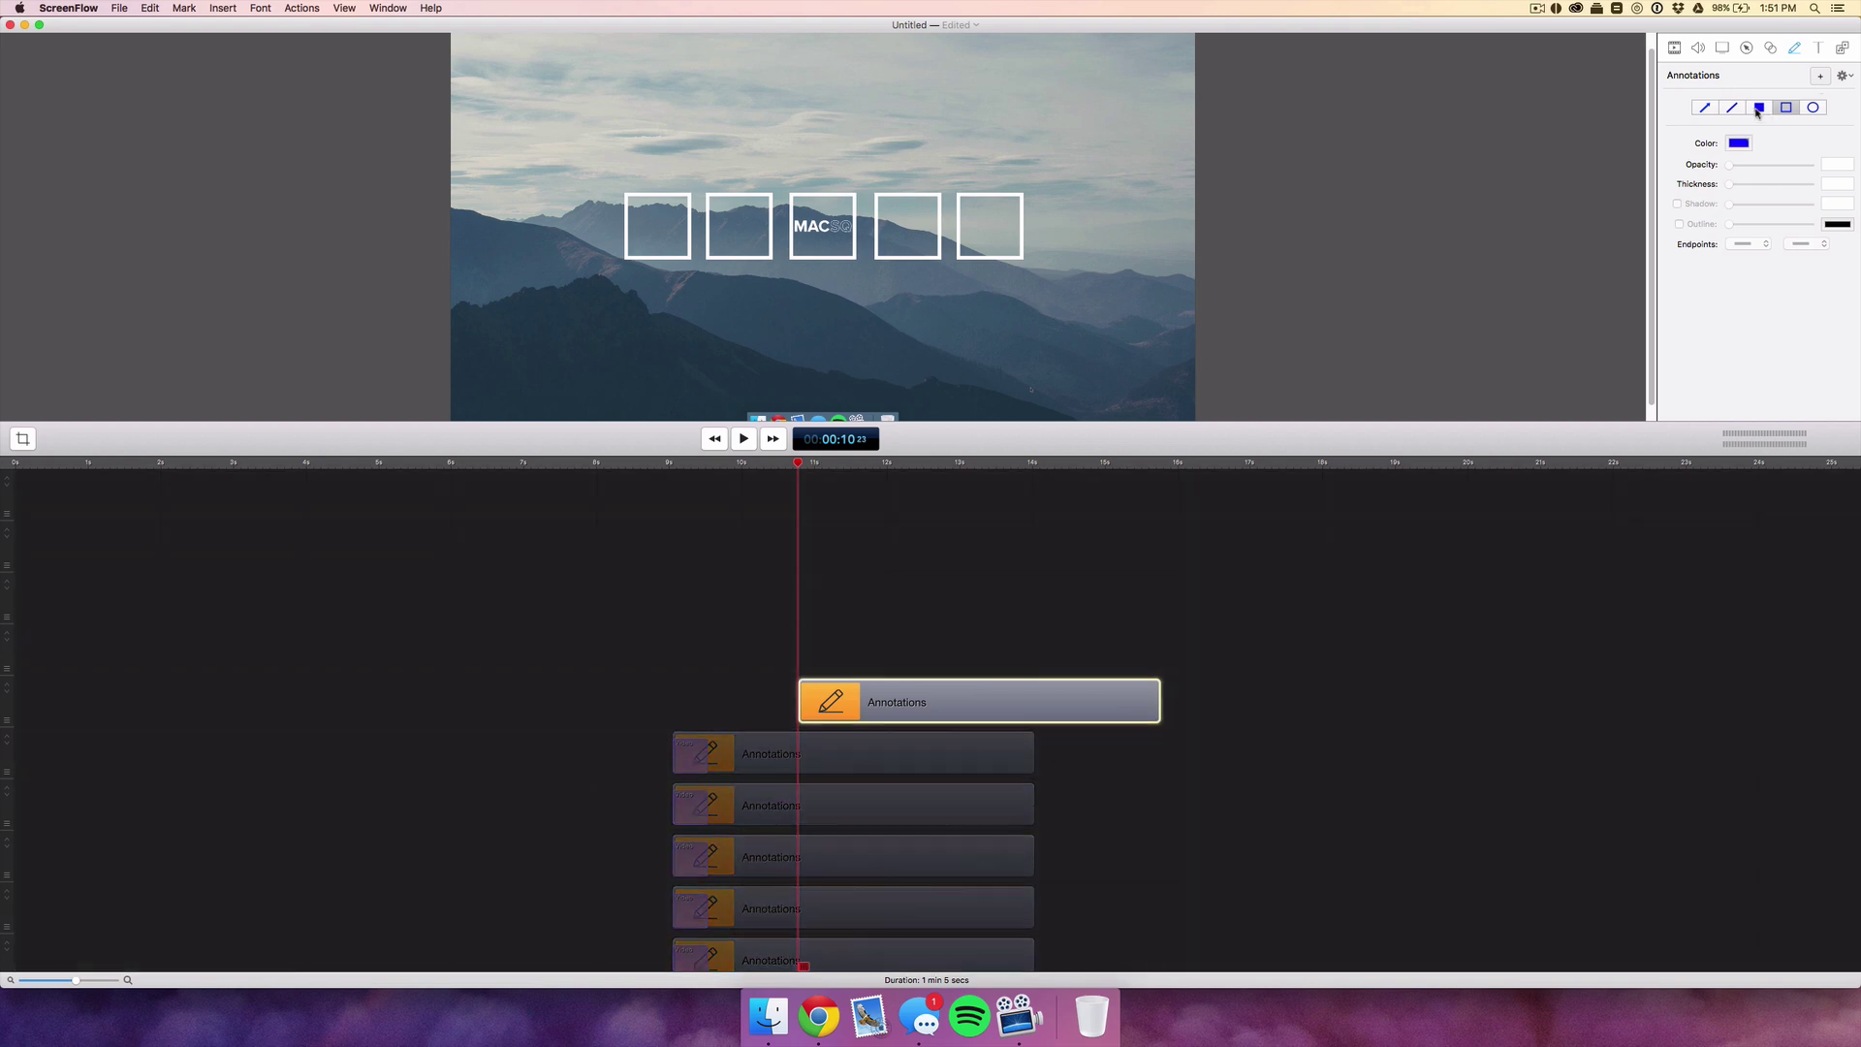
left_click(1758, 109)
left_click_drag(629, 196, 683, 252)
- Make the filled box white, start its clip near 9.5 seconds, and align it with the first outline box
left_click(1738, 143)
scroll(572, 543, "down", 3)
left_click(539, 553)
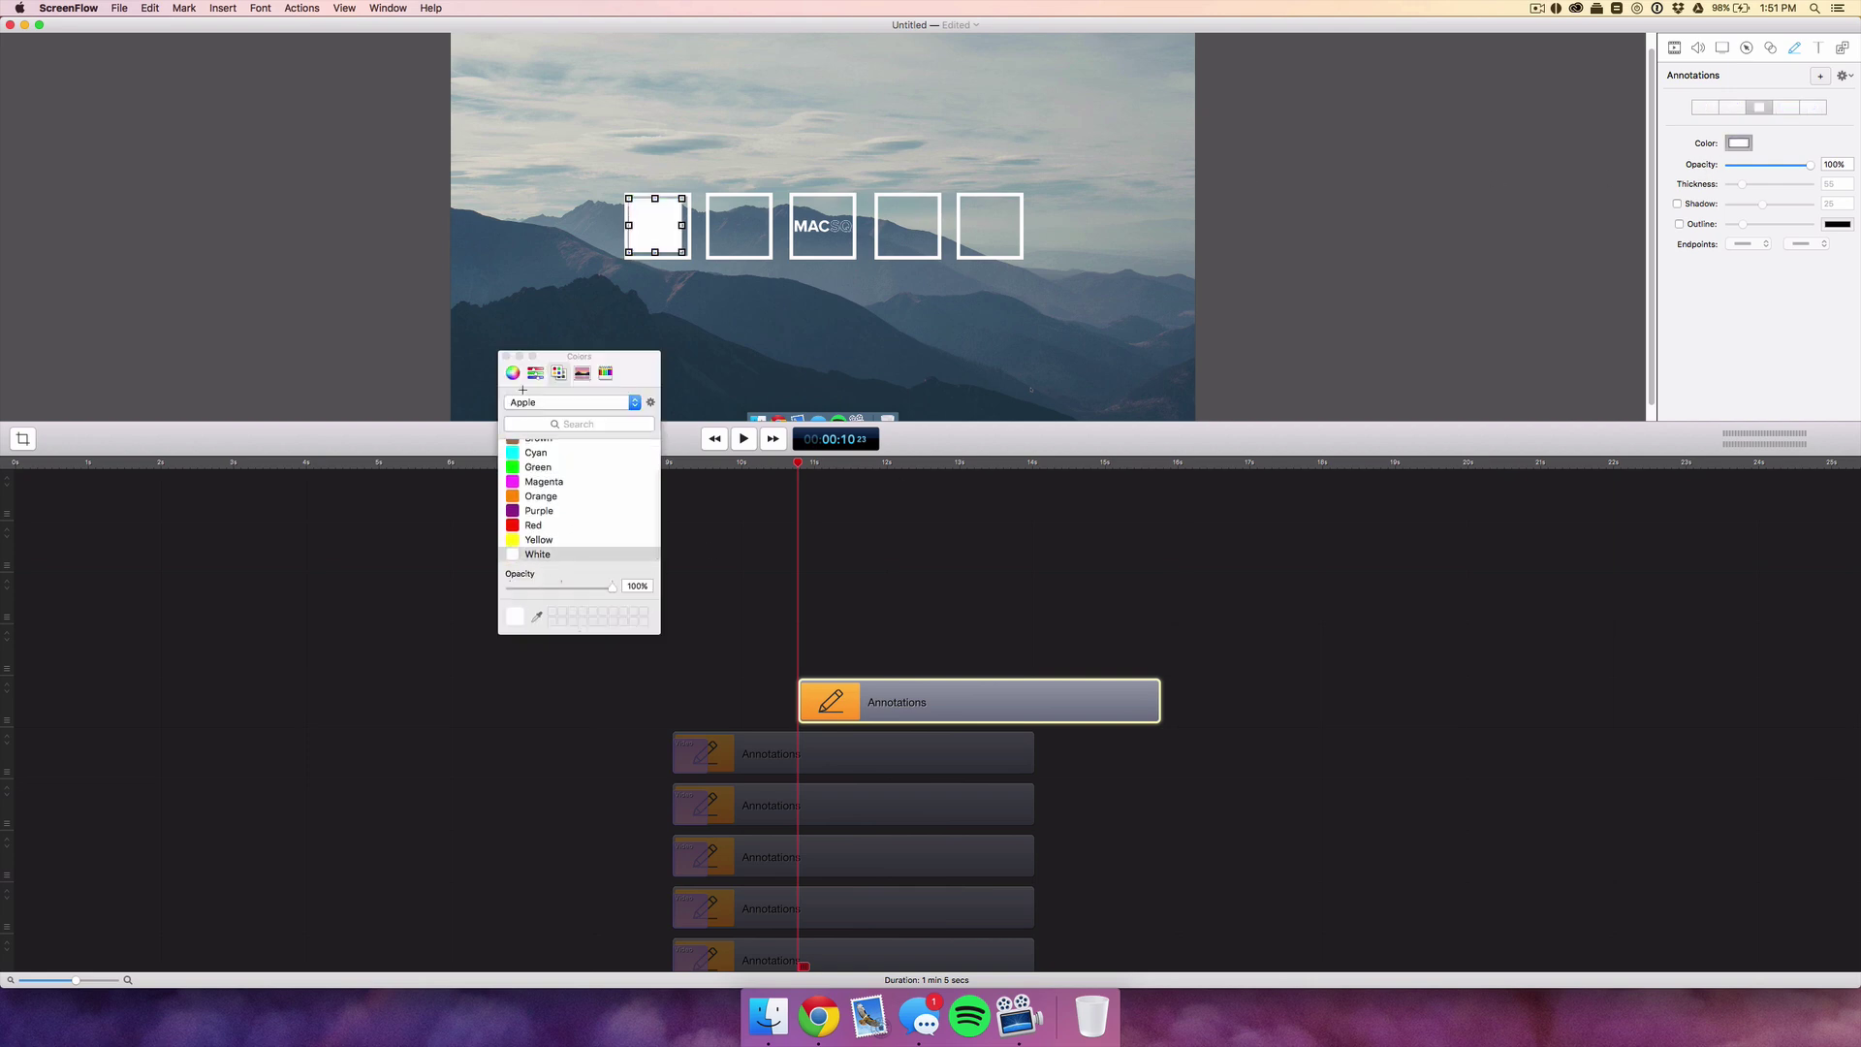
left_click(507, 356)
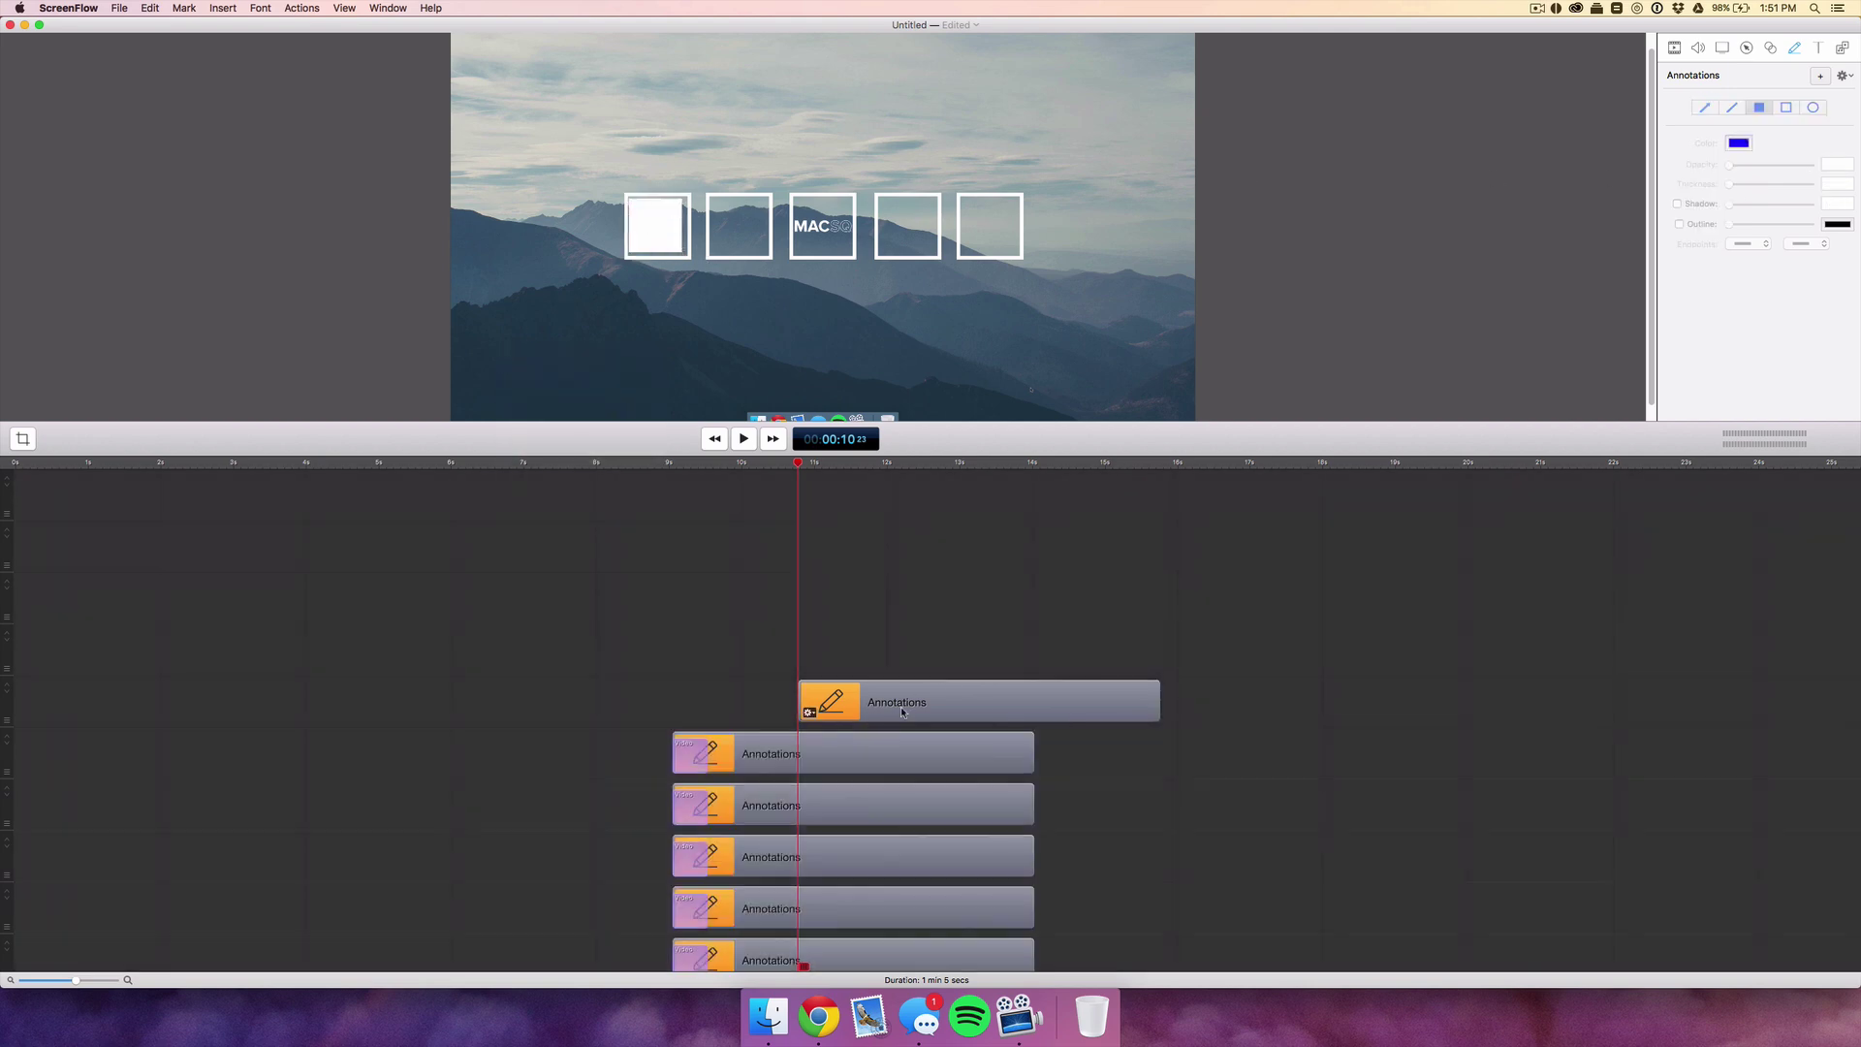
left_click_drag(900, 715, 810, 721)
left_click_drag(655, 229, 656, 226)
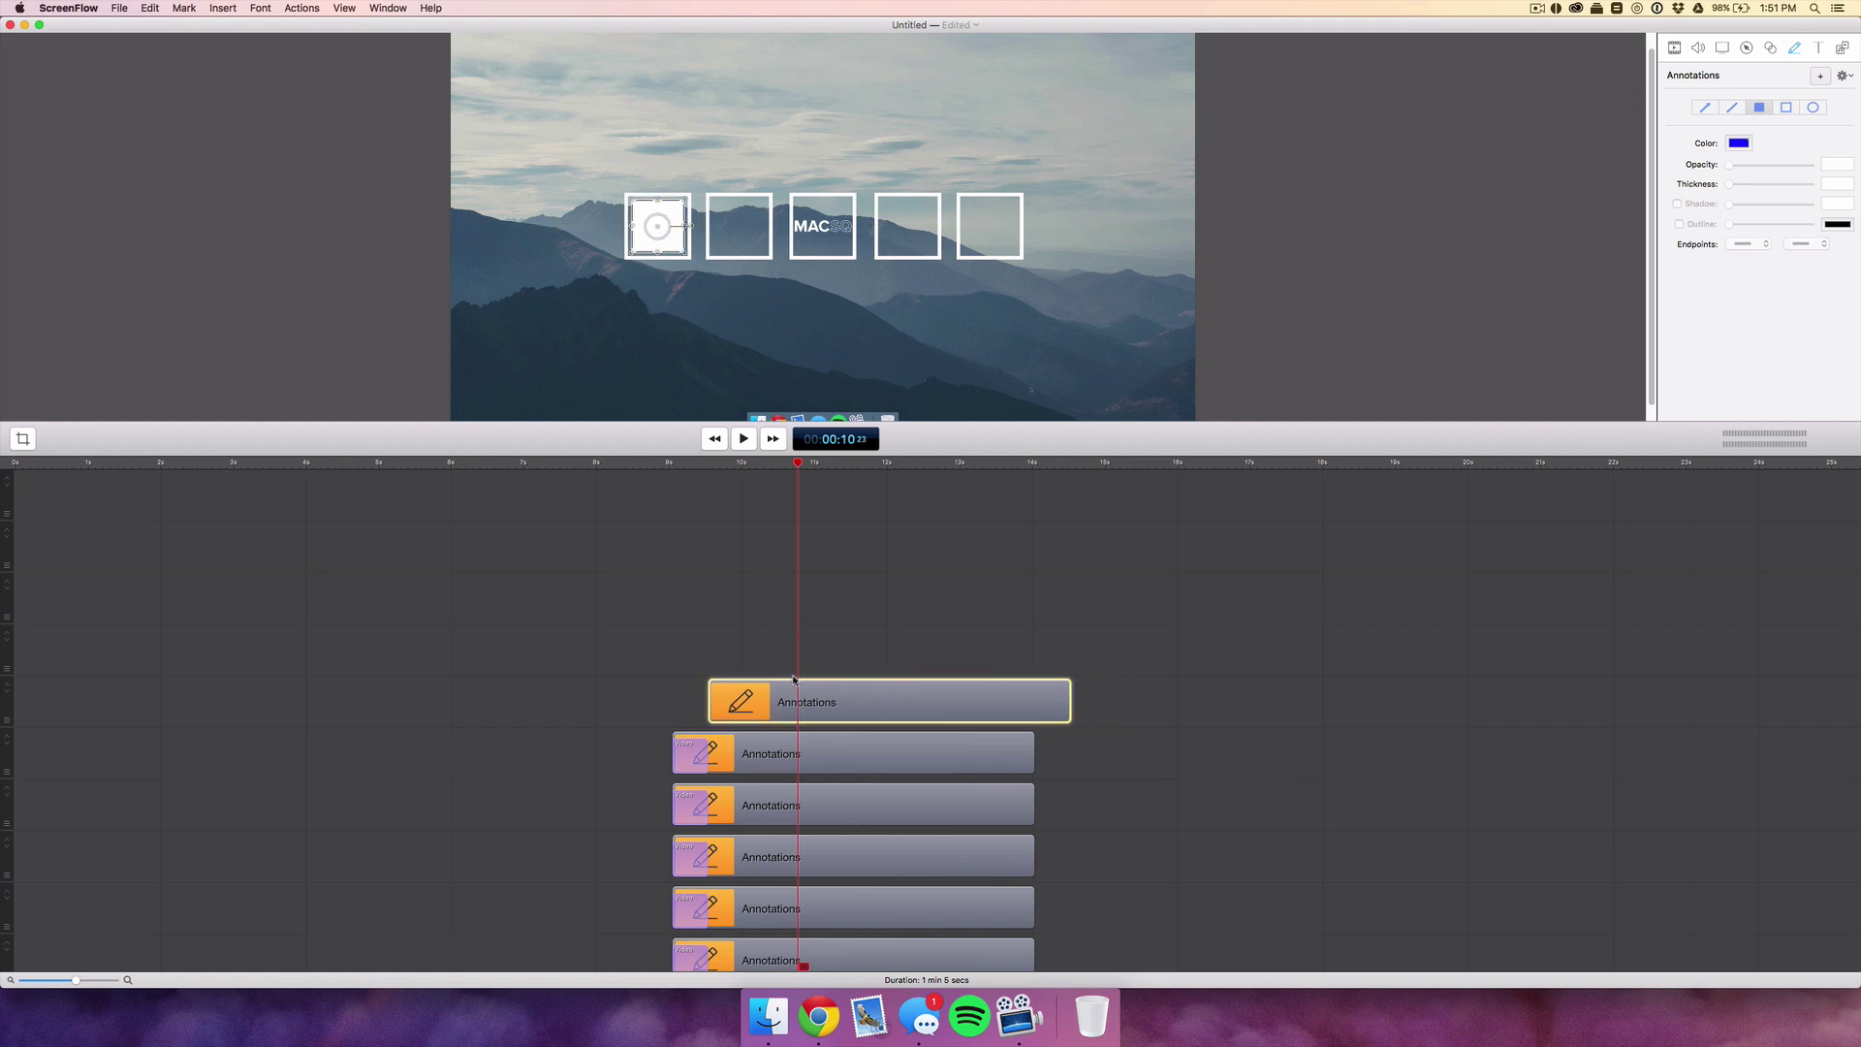
- Paste copies of the filled-box clip, undo the extra pastes, and set the playhead near 9 seconds
left_click(753, 642)
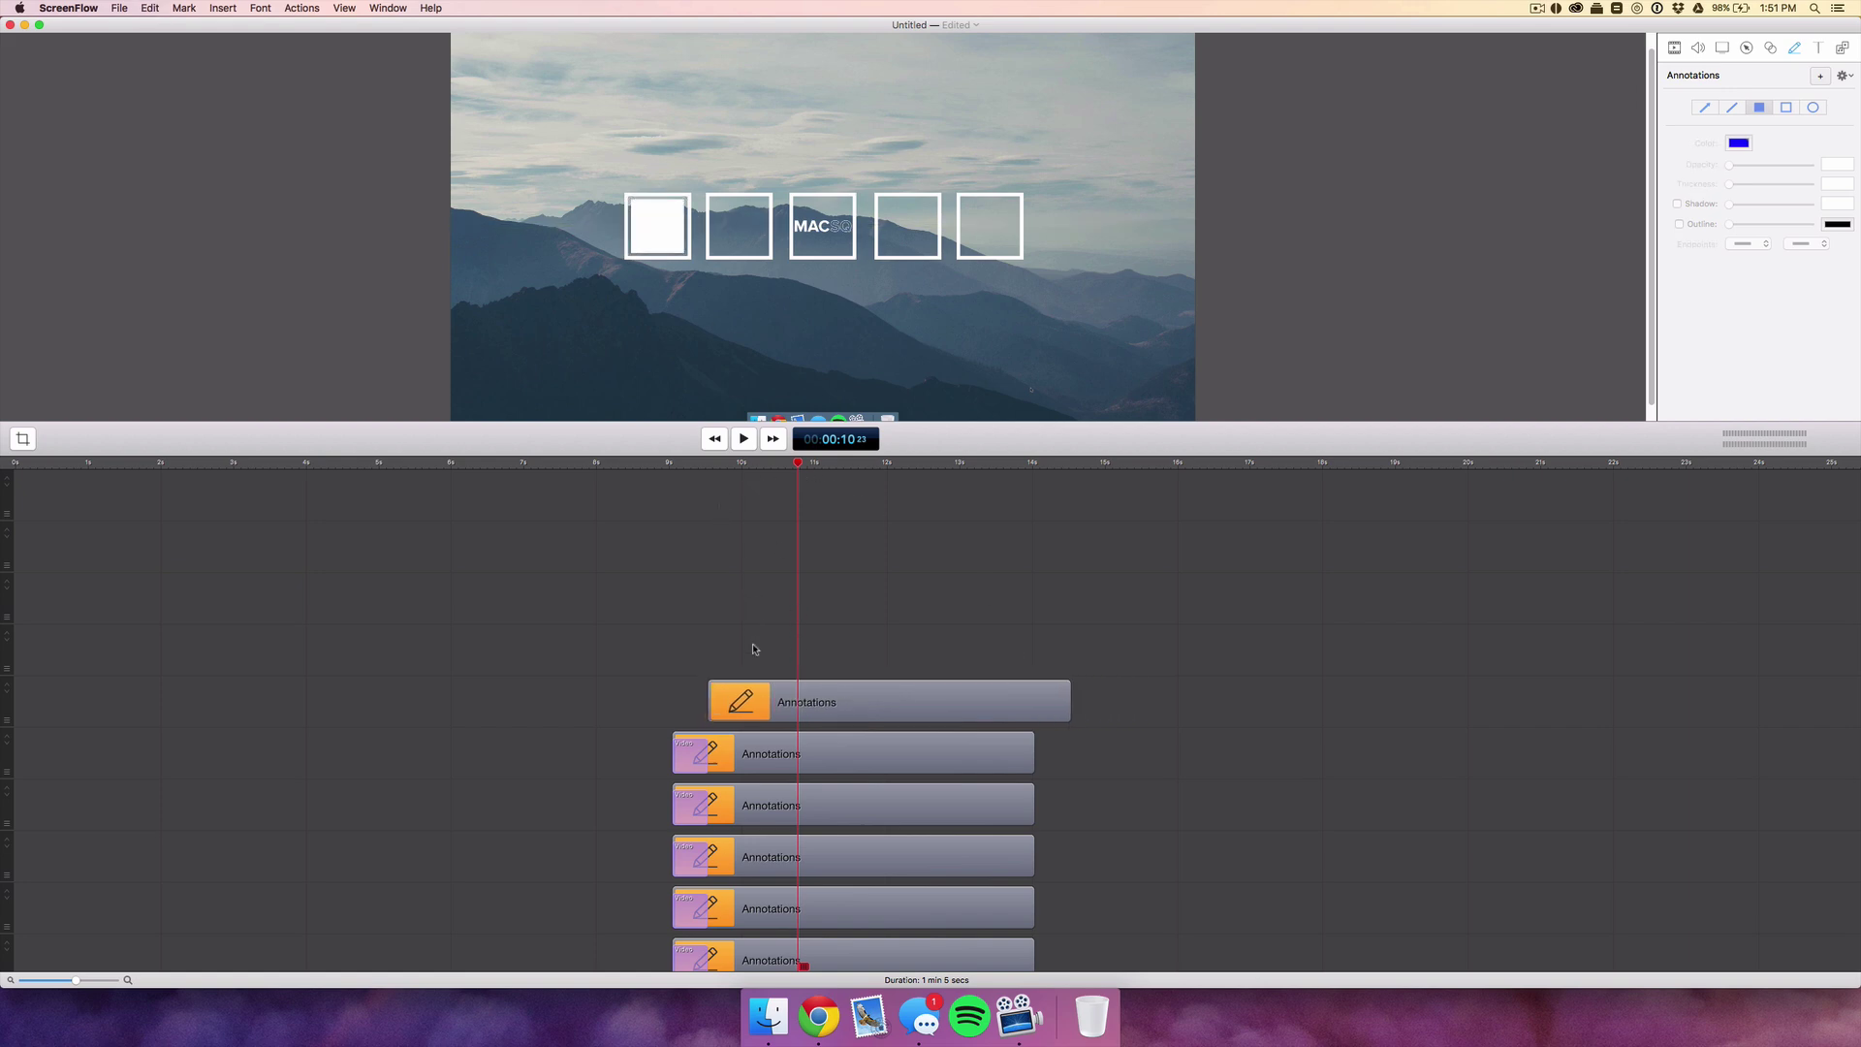
key("super+v")
key("super+v")
key("super+z")
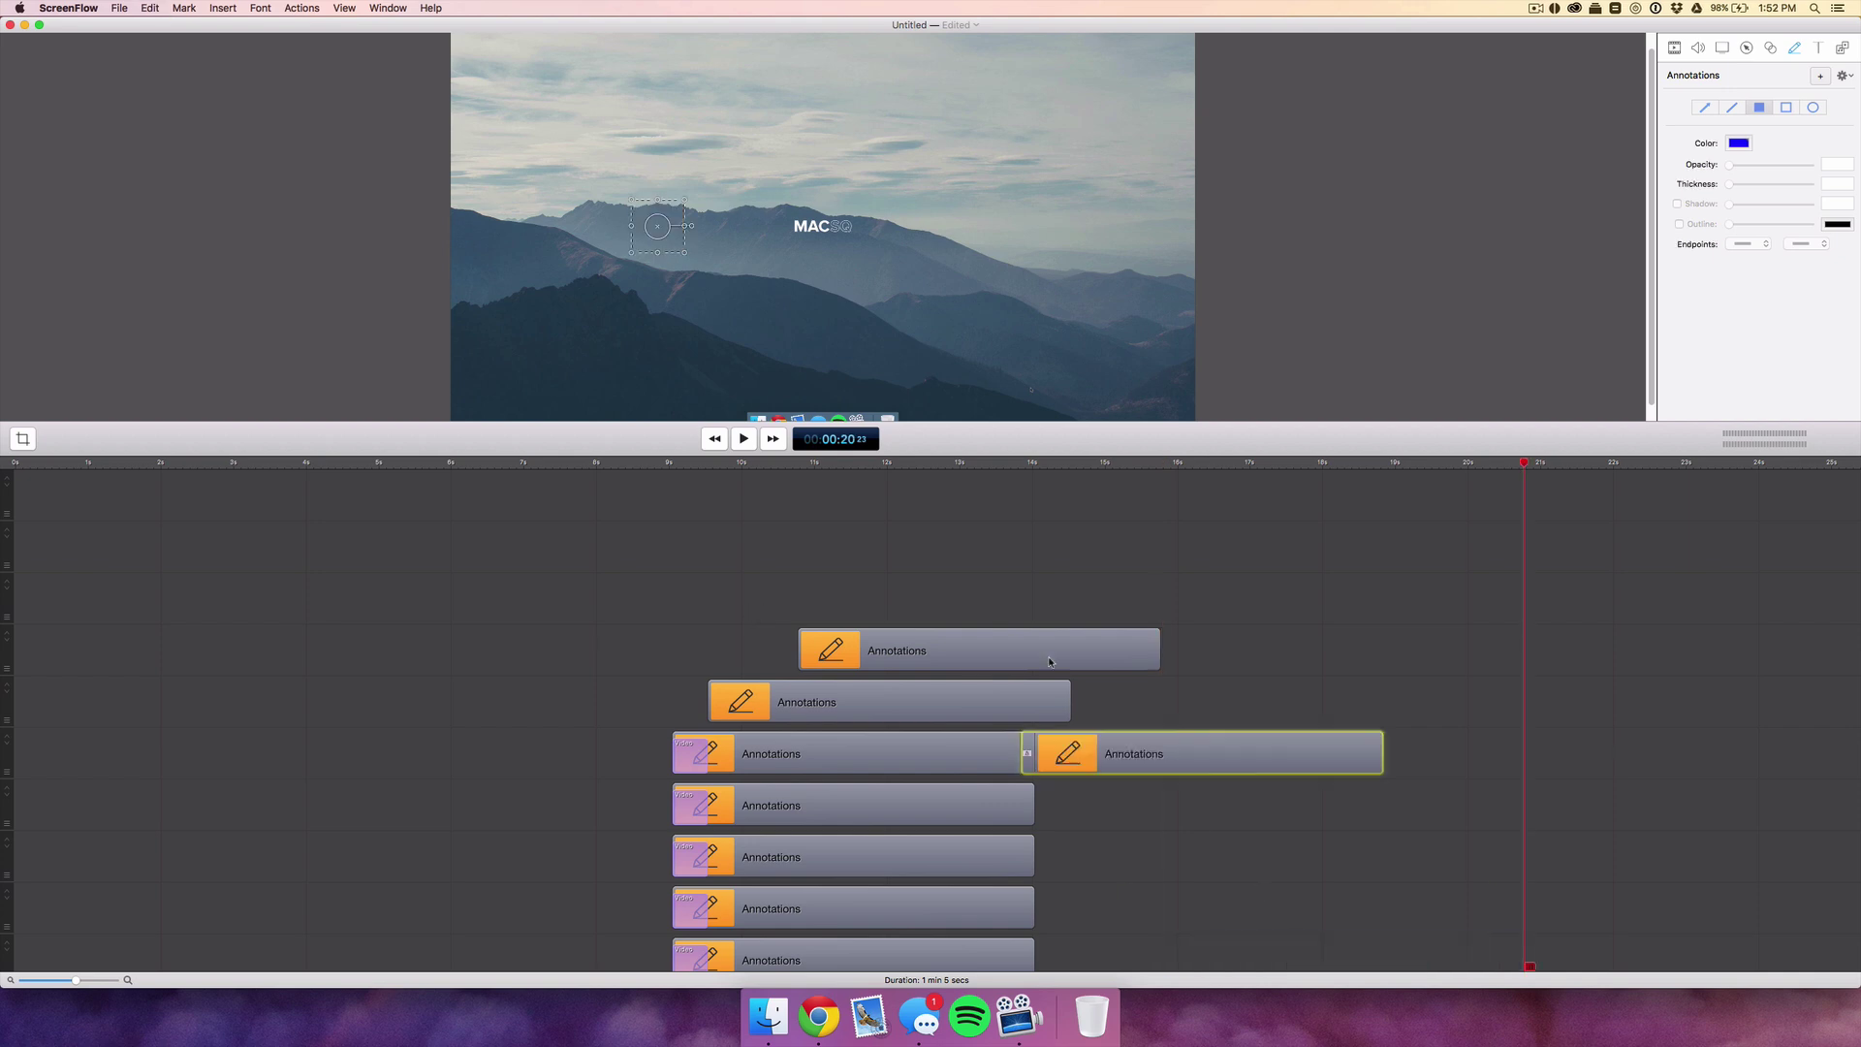
key("super+z")
key("super+v")
scroll(1145, 740, "left", 10)
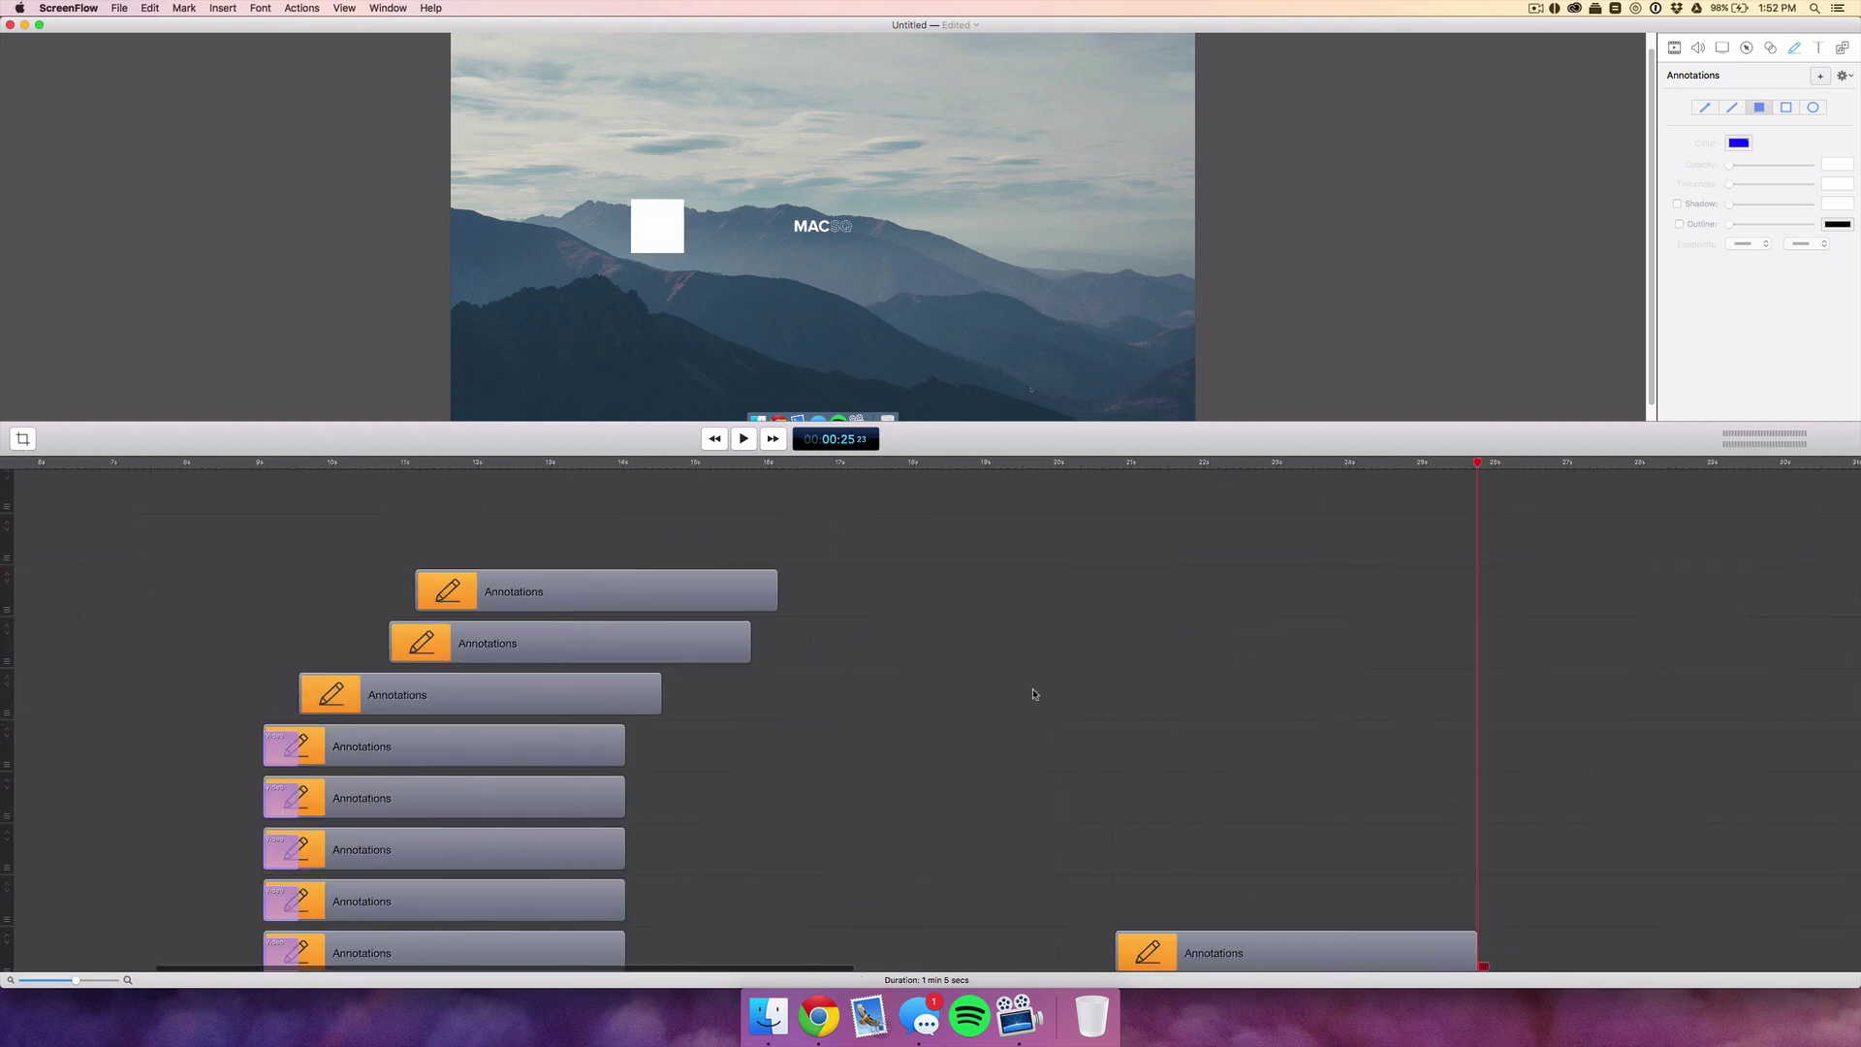
key("super+z")
left_click_drag(653, 466, 706, 469)
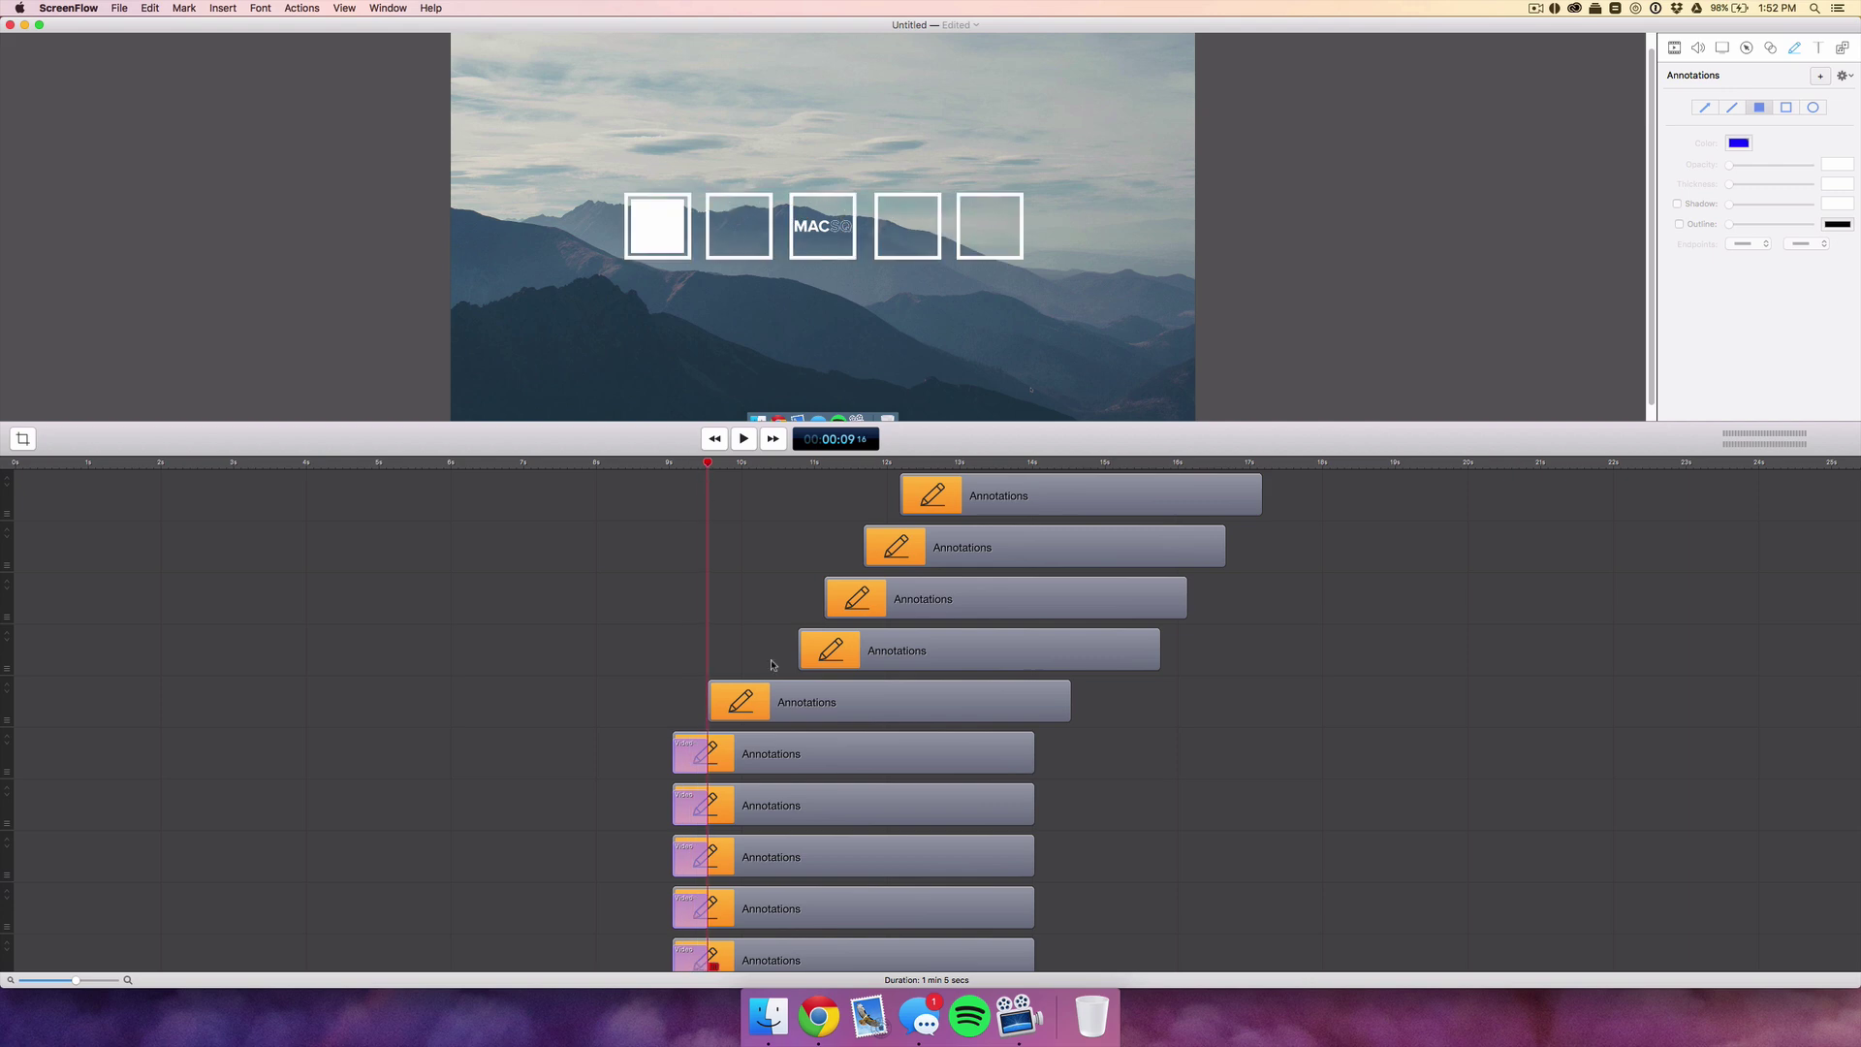
- Stagger the filled-box clips so each higher row starts slightly later than the one below
left_click(775, 714)
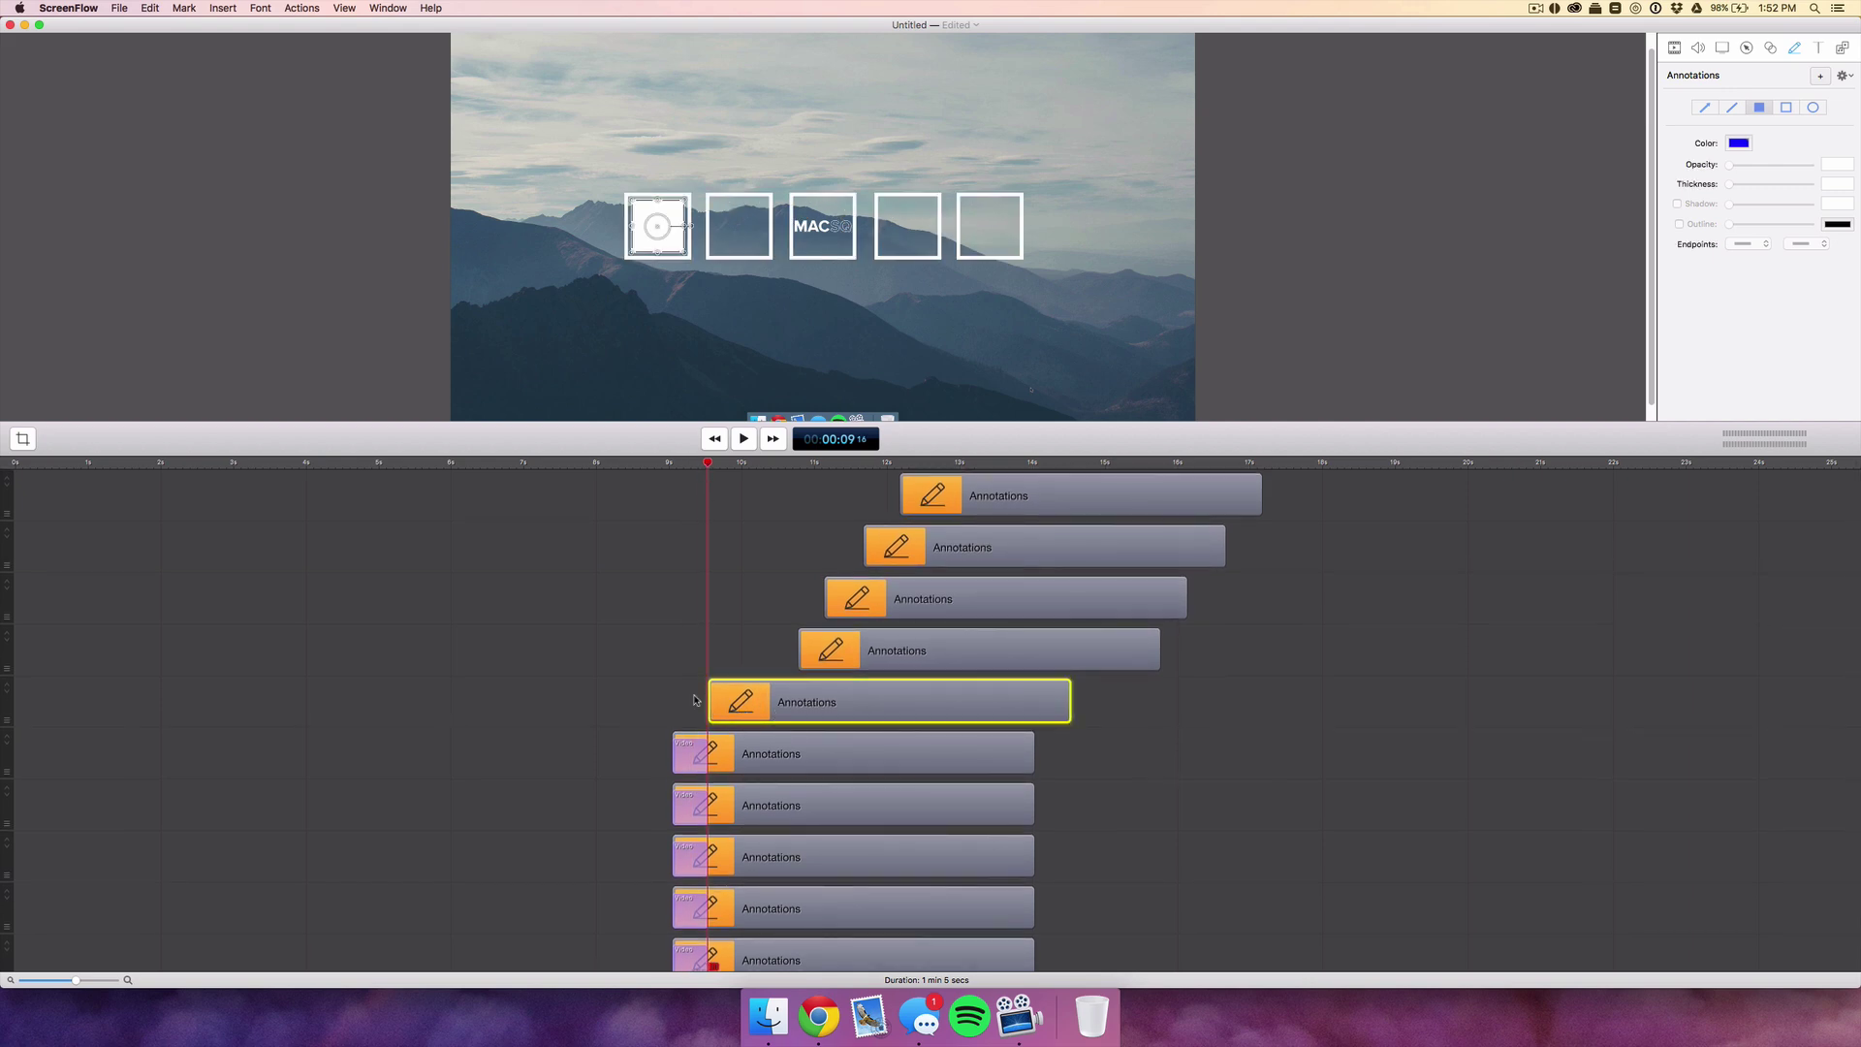
left_click(824, 654)
left_click_drag(1035, 659, 869, 601)
left_click_drag(969, 495, 775, 496)
left_click_drag(930, 548, 774, 547)
mouse_move(1160, 654)
left_mouse_down()
mouse_move(694, 548)
mouse_move(688, 470)
left_mouse_up()
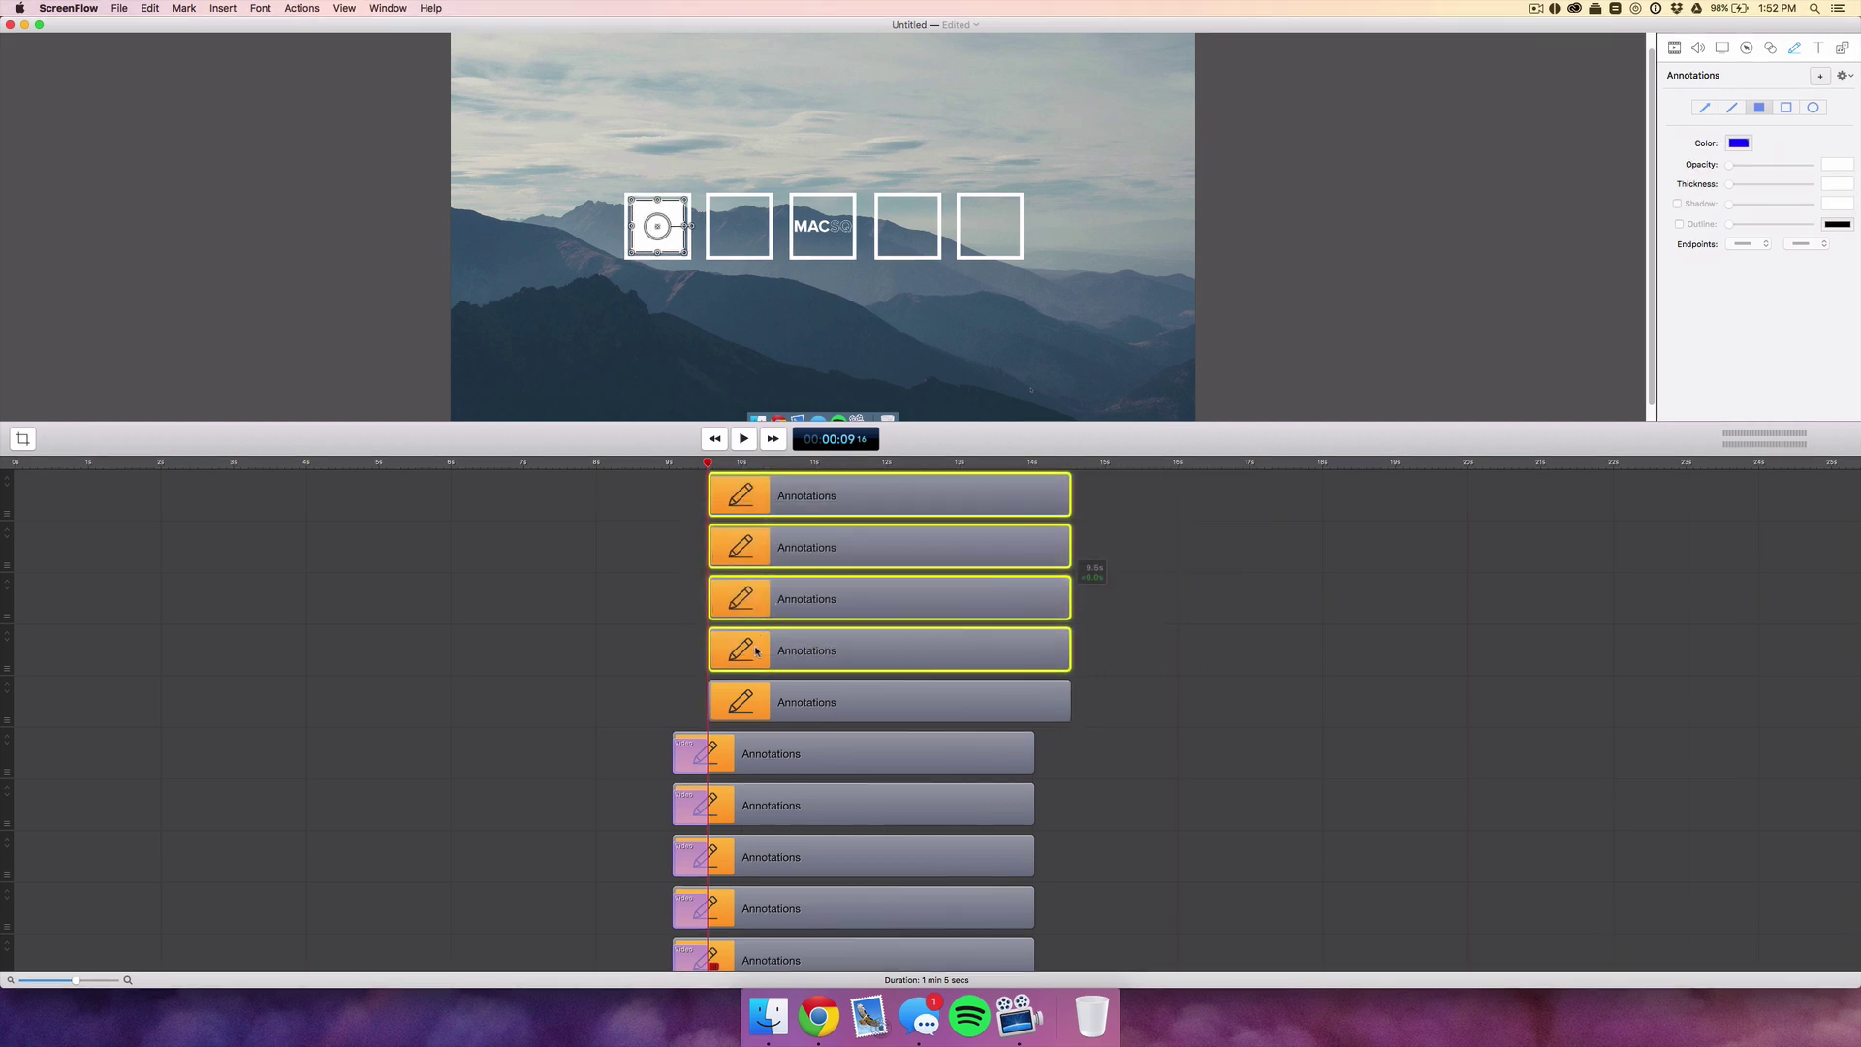
left_click_drag(756, 651, 764, 651)
left_click_drag(1129, 608, 737, 506)
left_click(1107, 543)
mouse_move(1107, 543)
left_mouse_down()
mouse_move(1081, 464)
mouse_move(1090, 509)
mouse_move(1045, 504)
left_mouse_up()
left_click(1162, 506)
- Drag the filled boxes into the second, fourth and fifth outline boxes, then play from 8 seconds to check
left_click(813, 650)
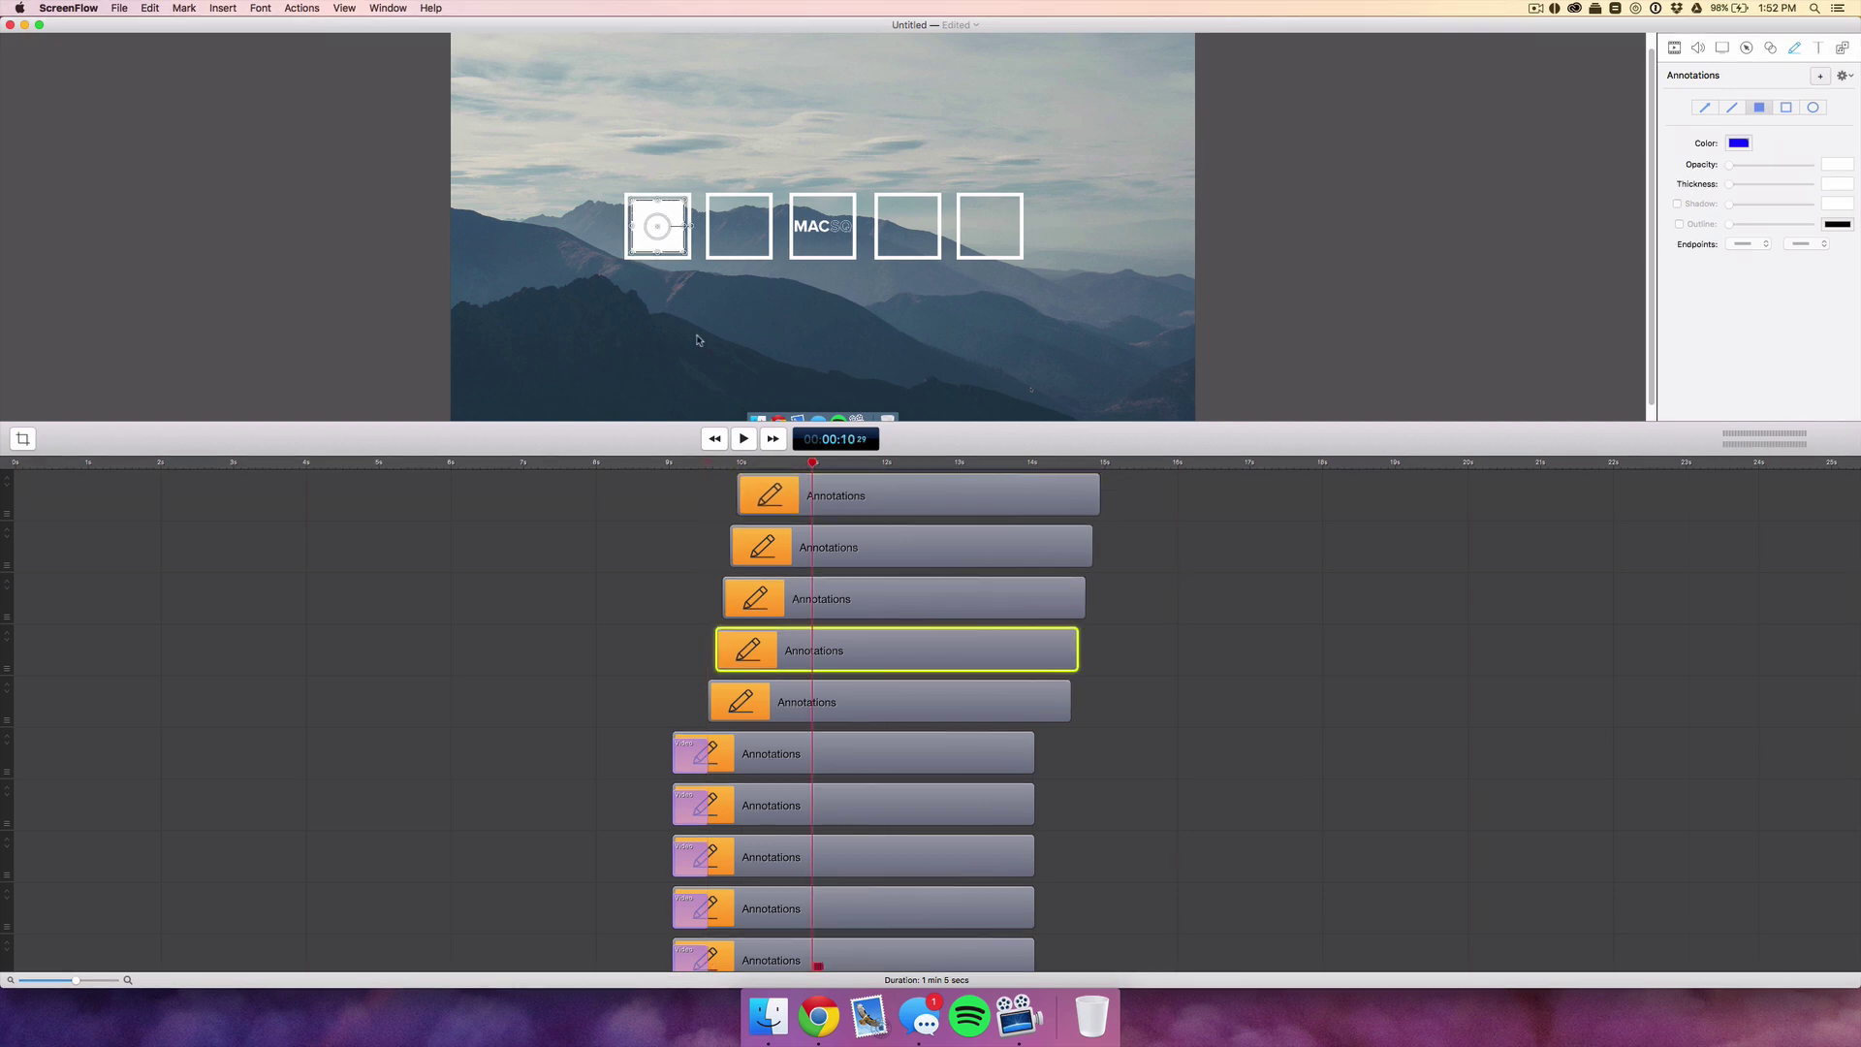
left_click_drag(657, 231, 822, 230)
left_click(843, 596)
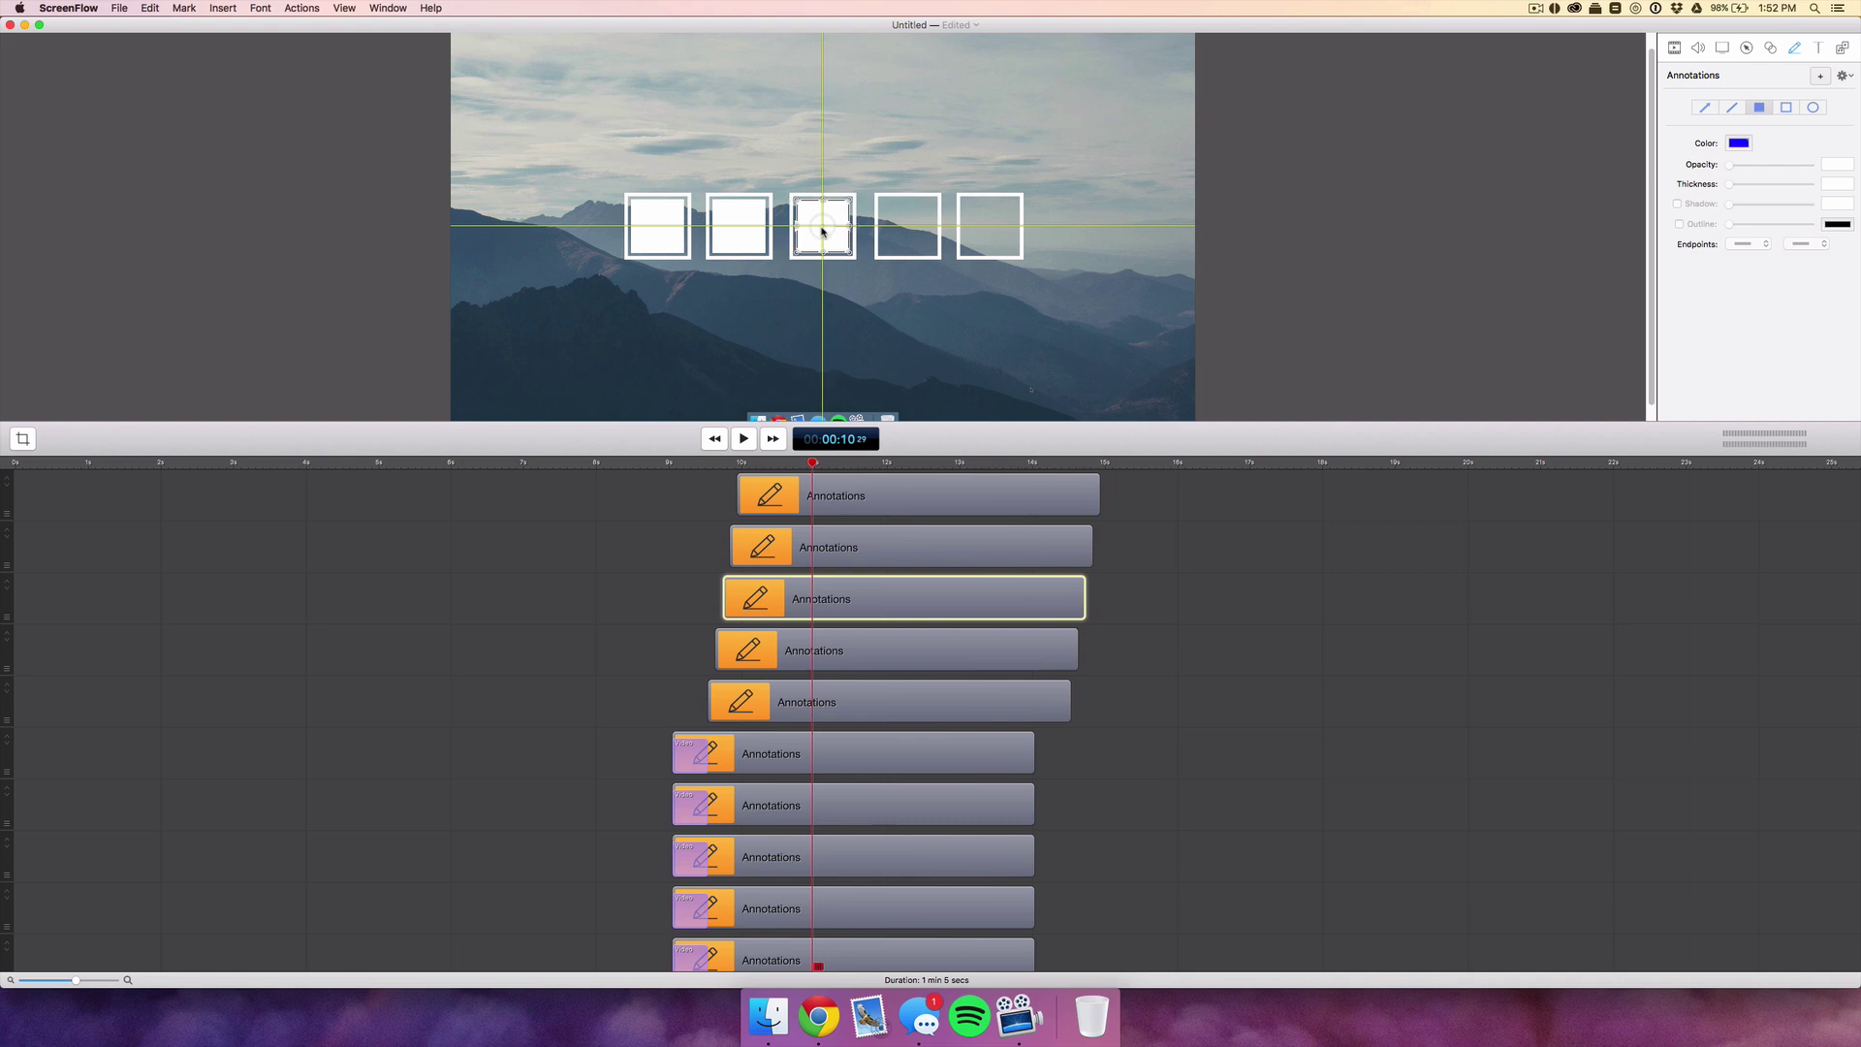
left_click(839, 547)
left_click_drag(657, 231, 911, 230)
left_click(648, 222)
left_click_drag(648, 222, 989, 225)
left_click(665, 522)
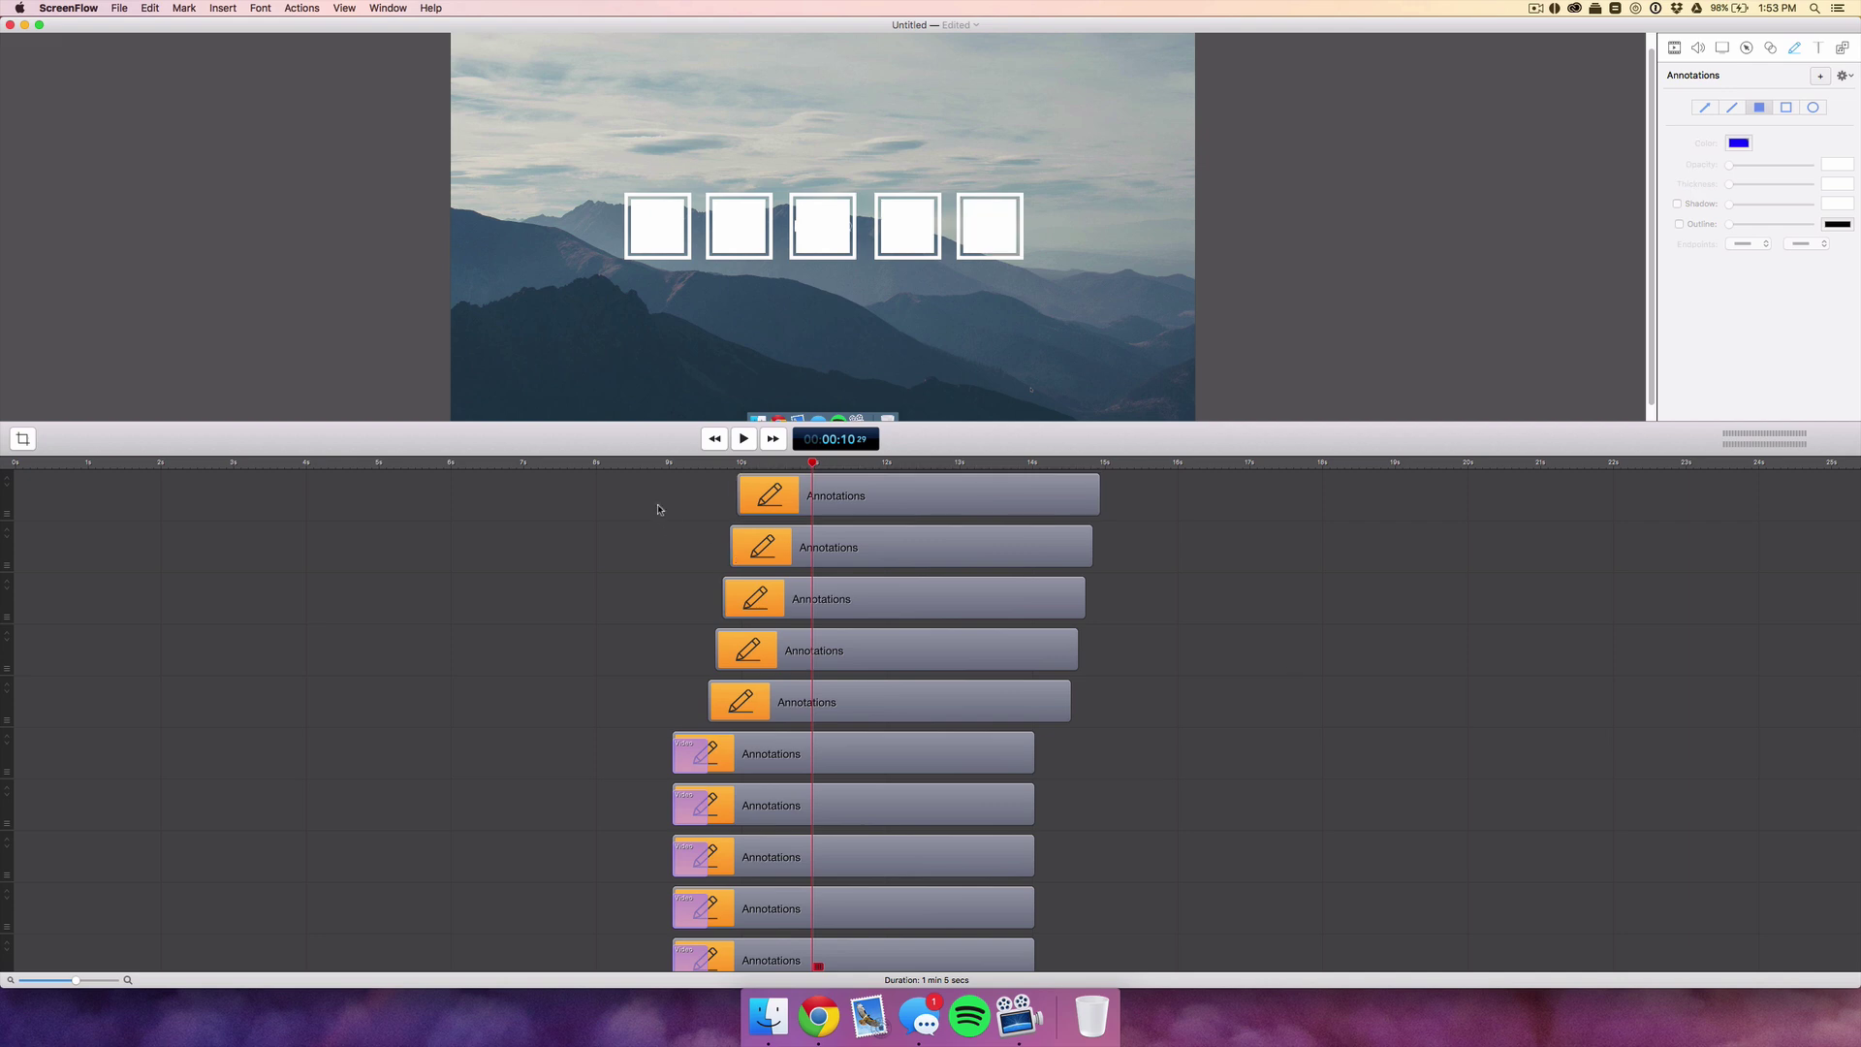
left_click(595, 465)
key("space")
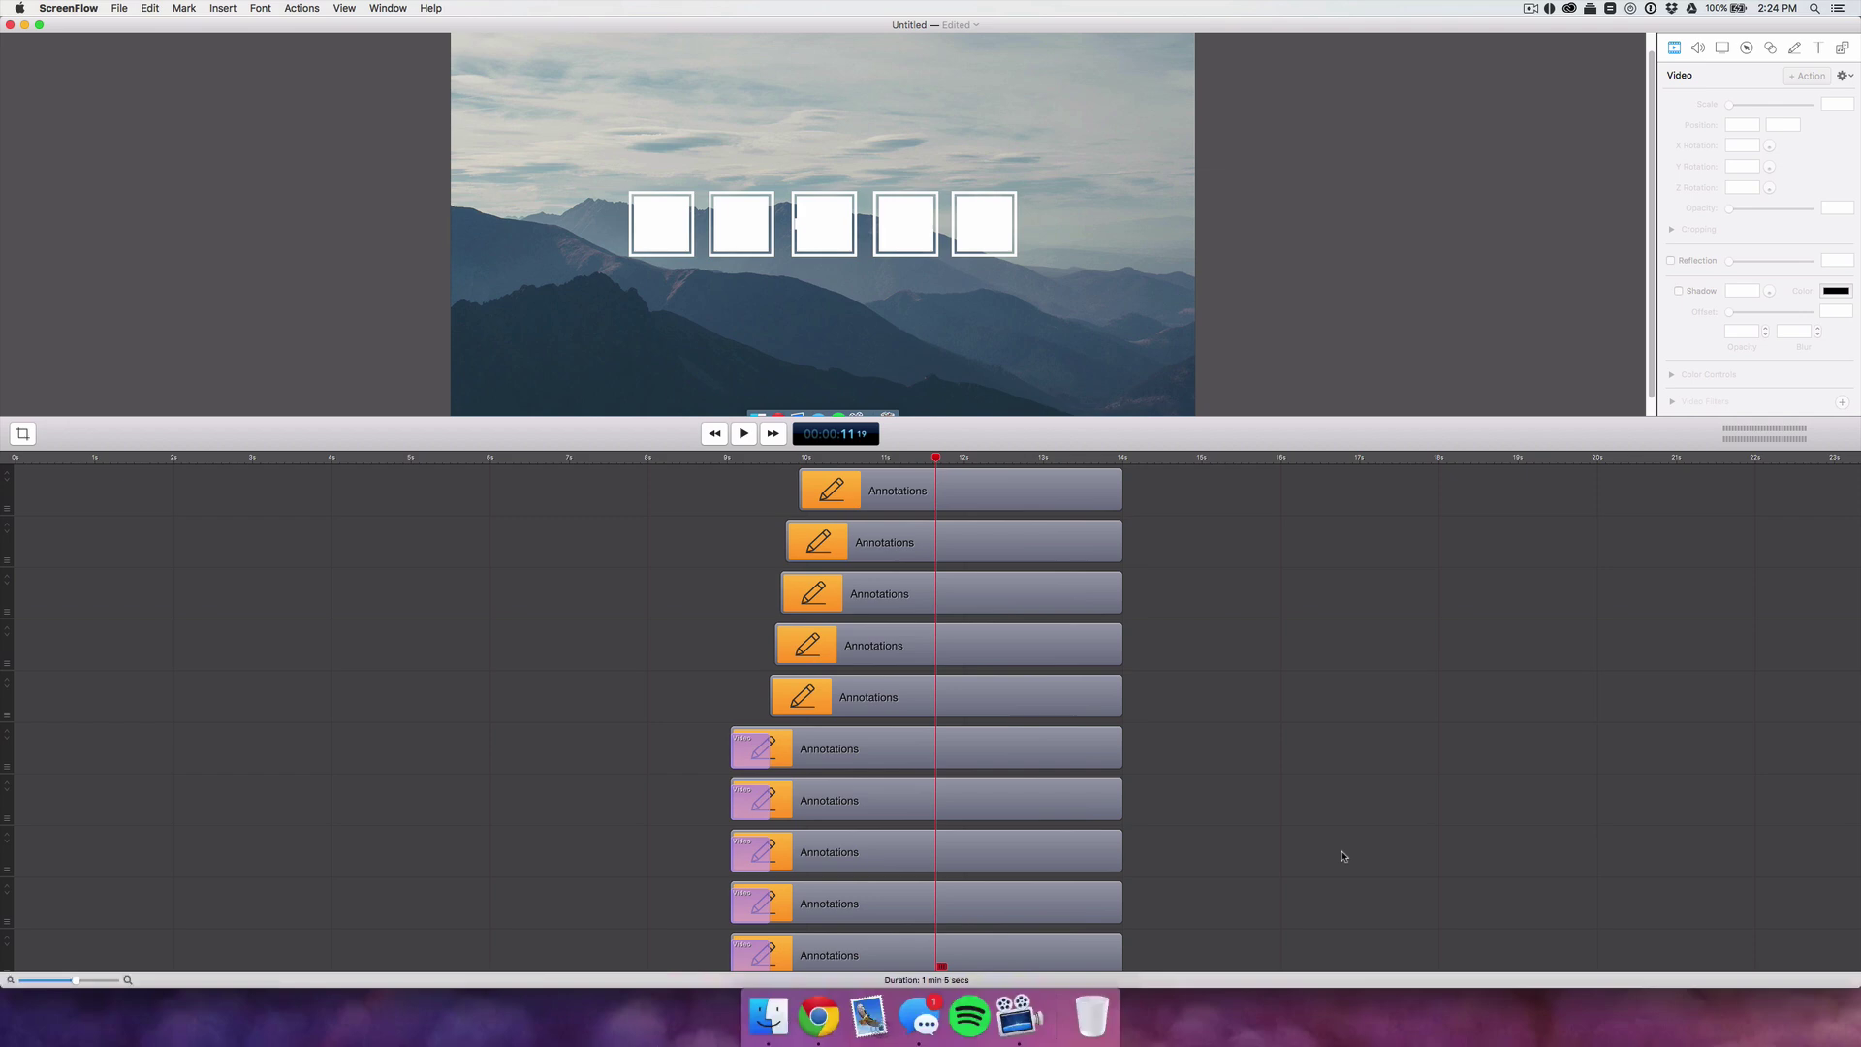
- Add a video action ending at the close of the bottom outline box clip, near 13 seconds
scroll(1342, 856, "down", 3)
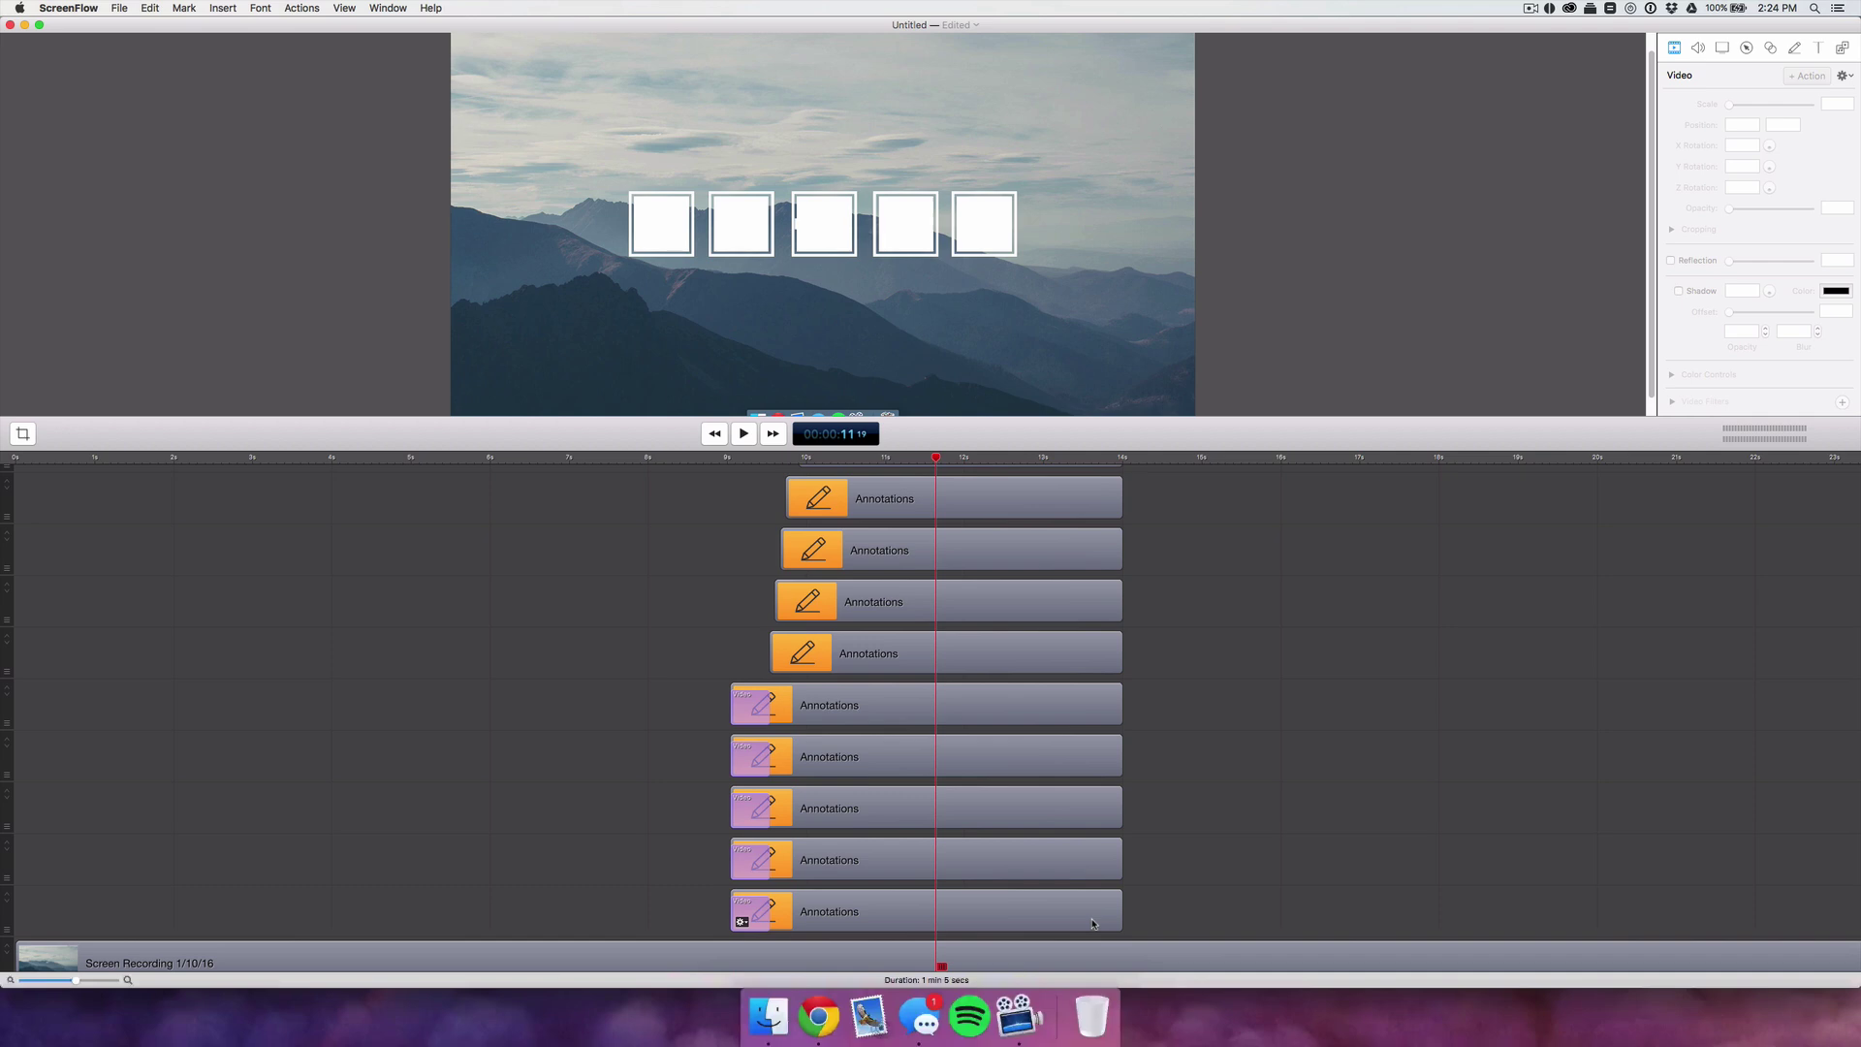
left_click(1092, 923)
left_click(773, 910)
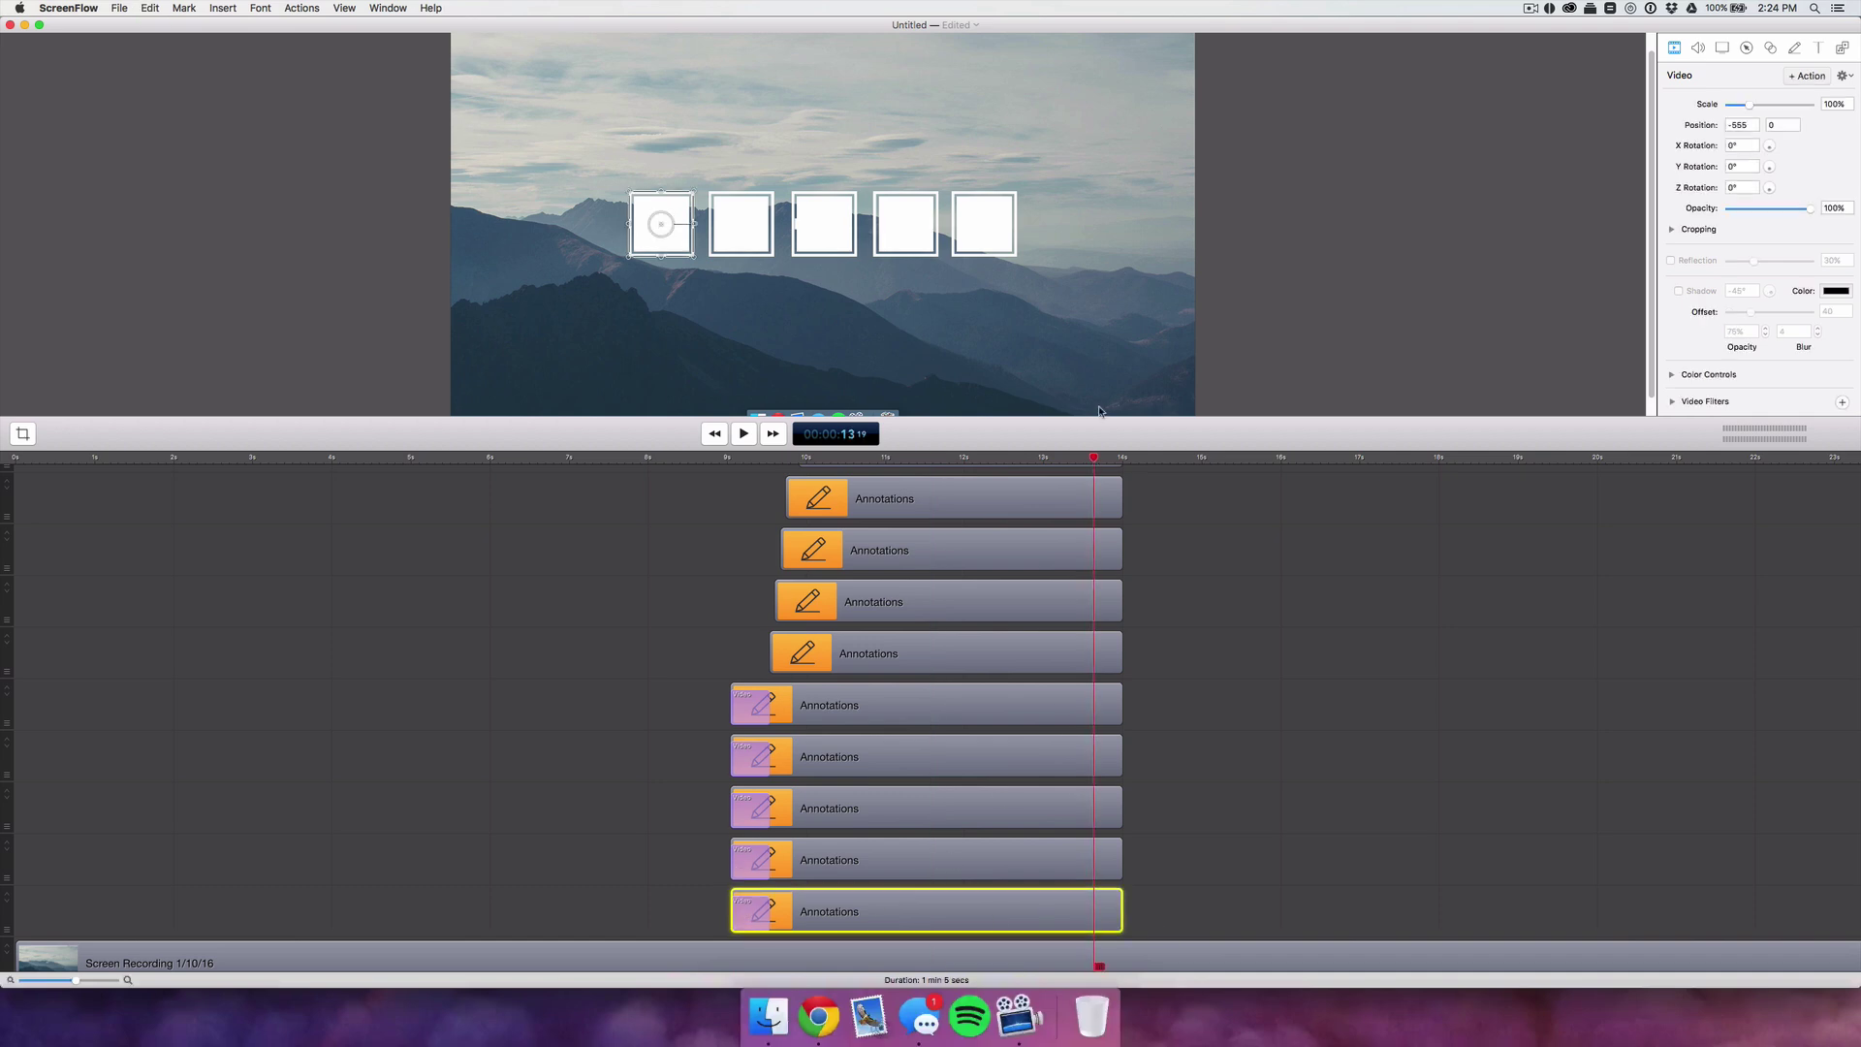
left_click_drag(1094, 458, 1078, 458)
key("super+k")
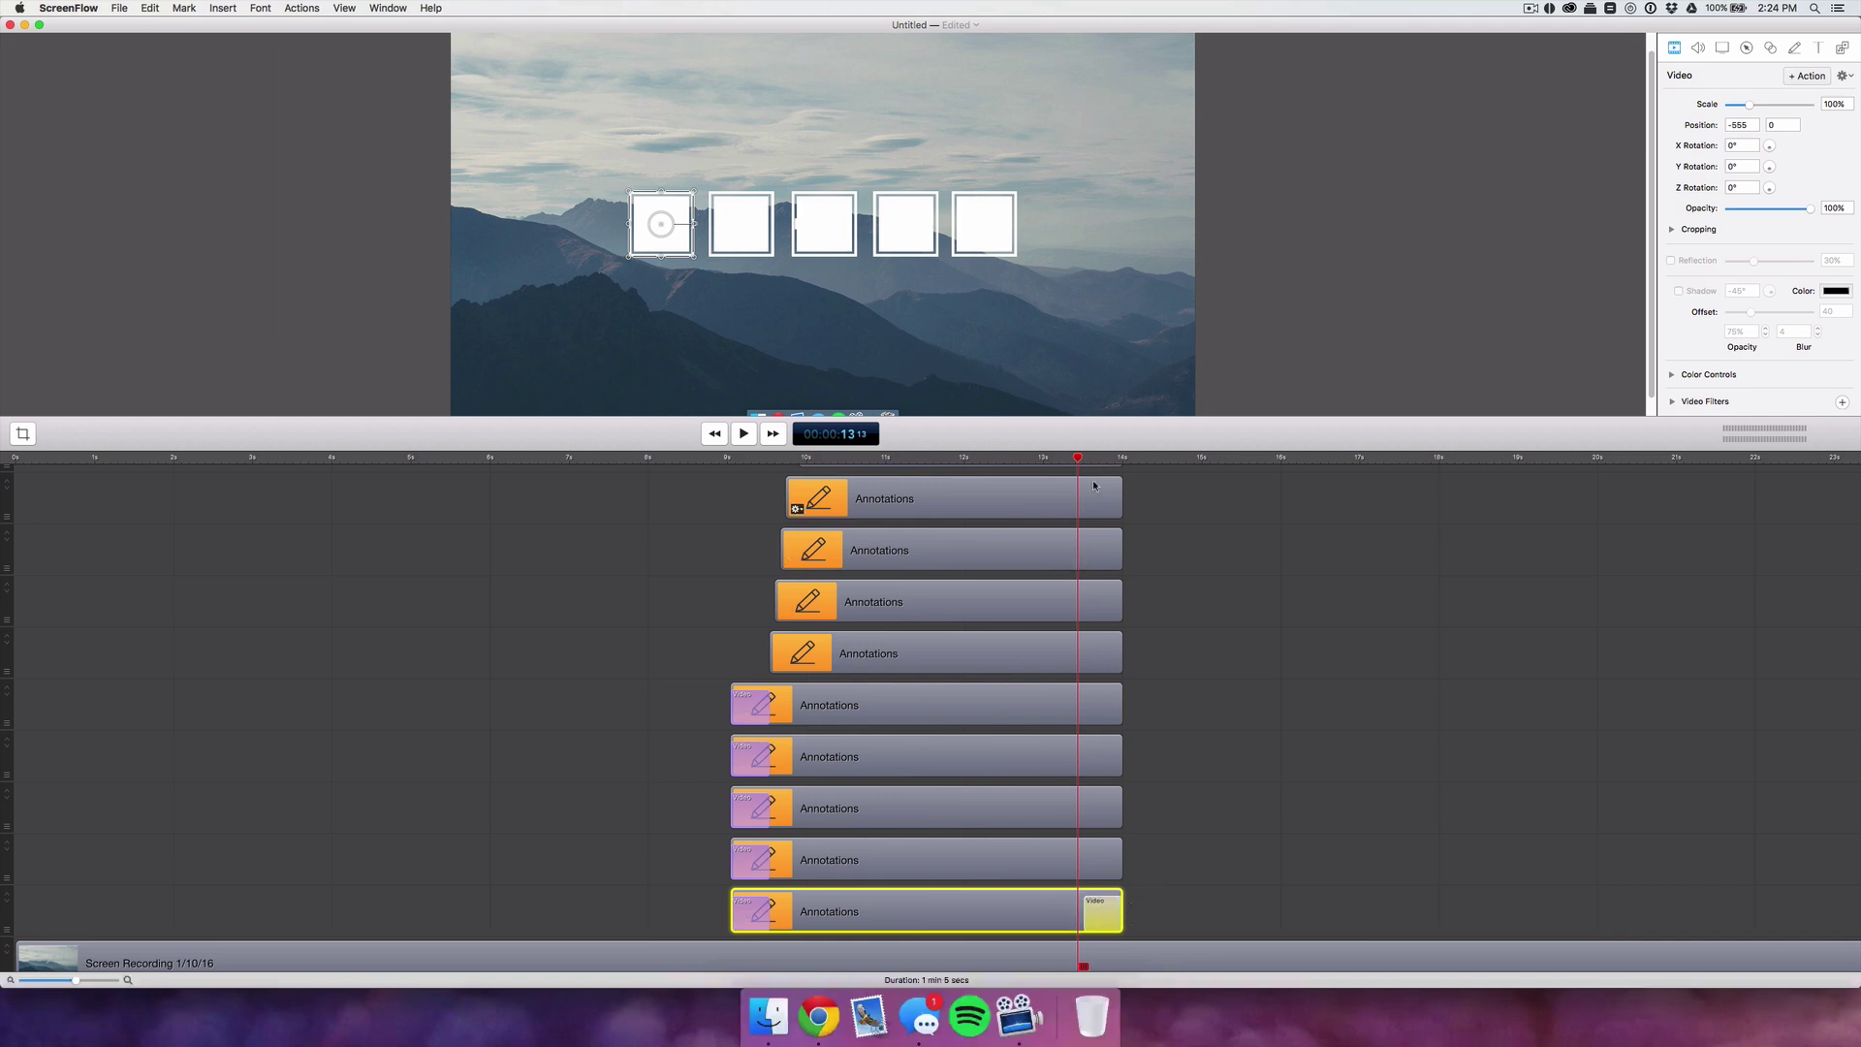
left_click_drag(1082, 459, 1118, 470)
- Set that action's Scale to 0 and Z Rotation to 90°
left_click_drag(1750, 105, 1708, 113)
left_click(1731, 187)
type("90")
key("Return")
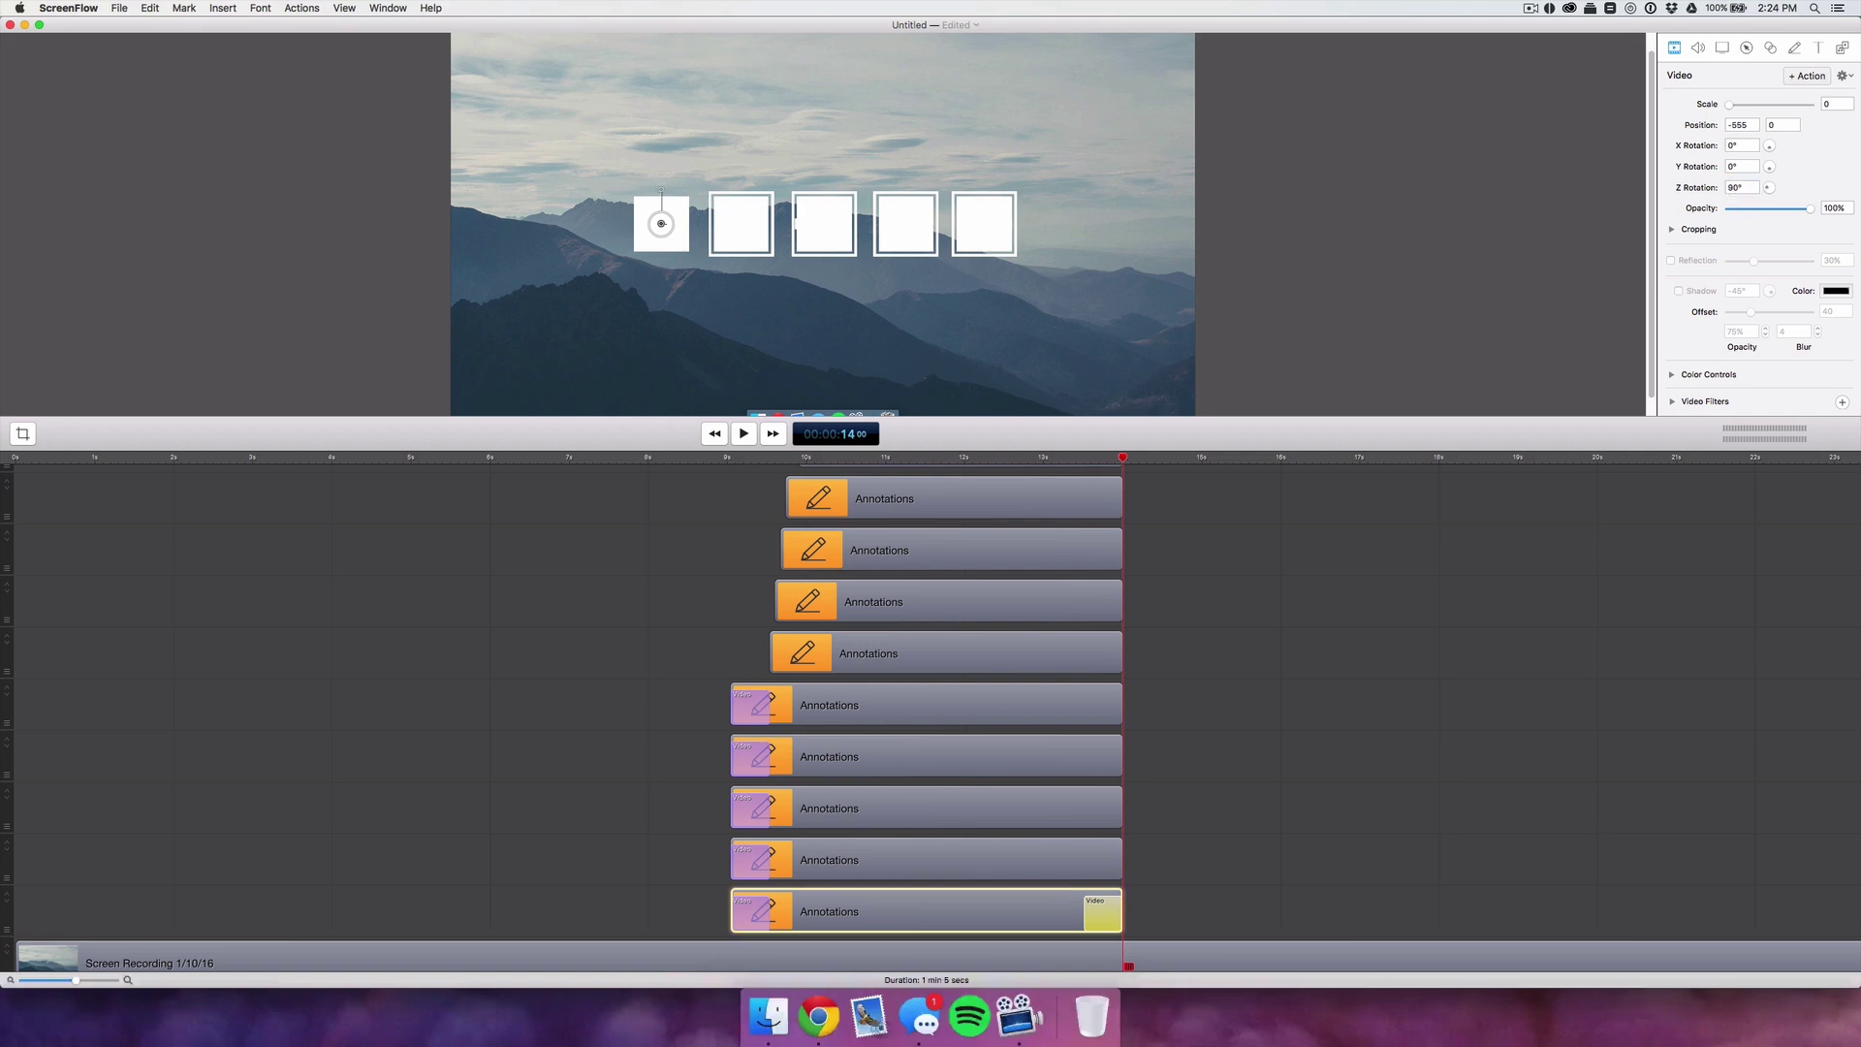
left_click(1277, 828)
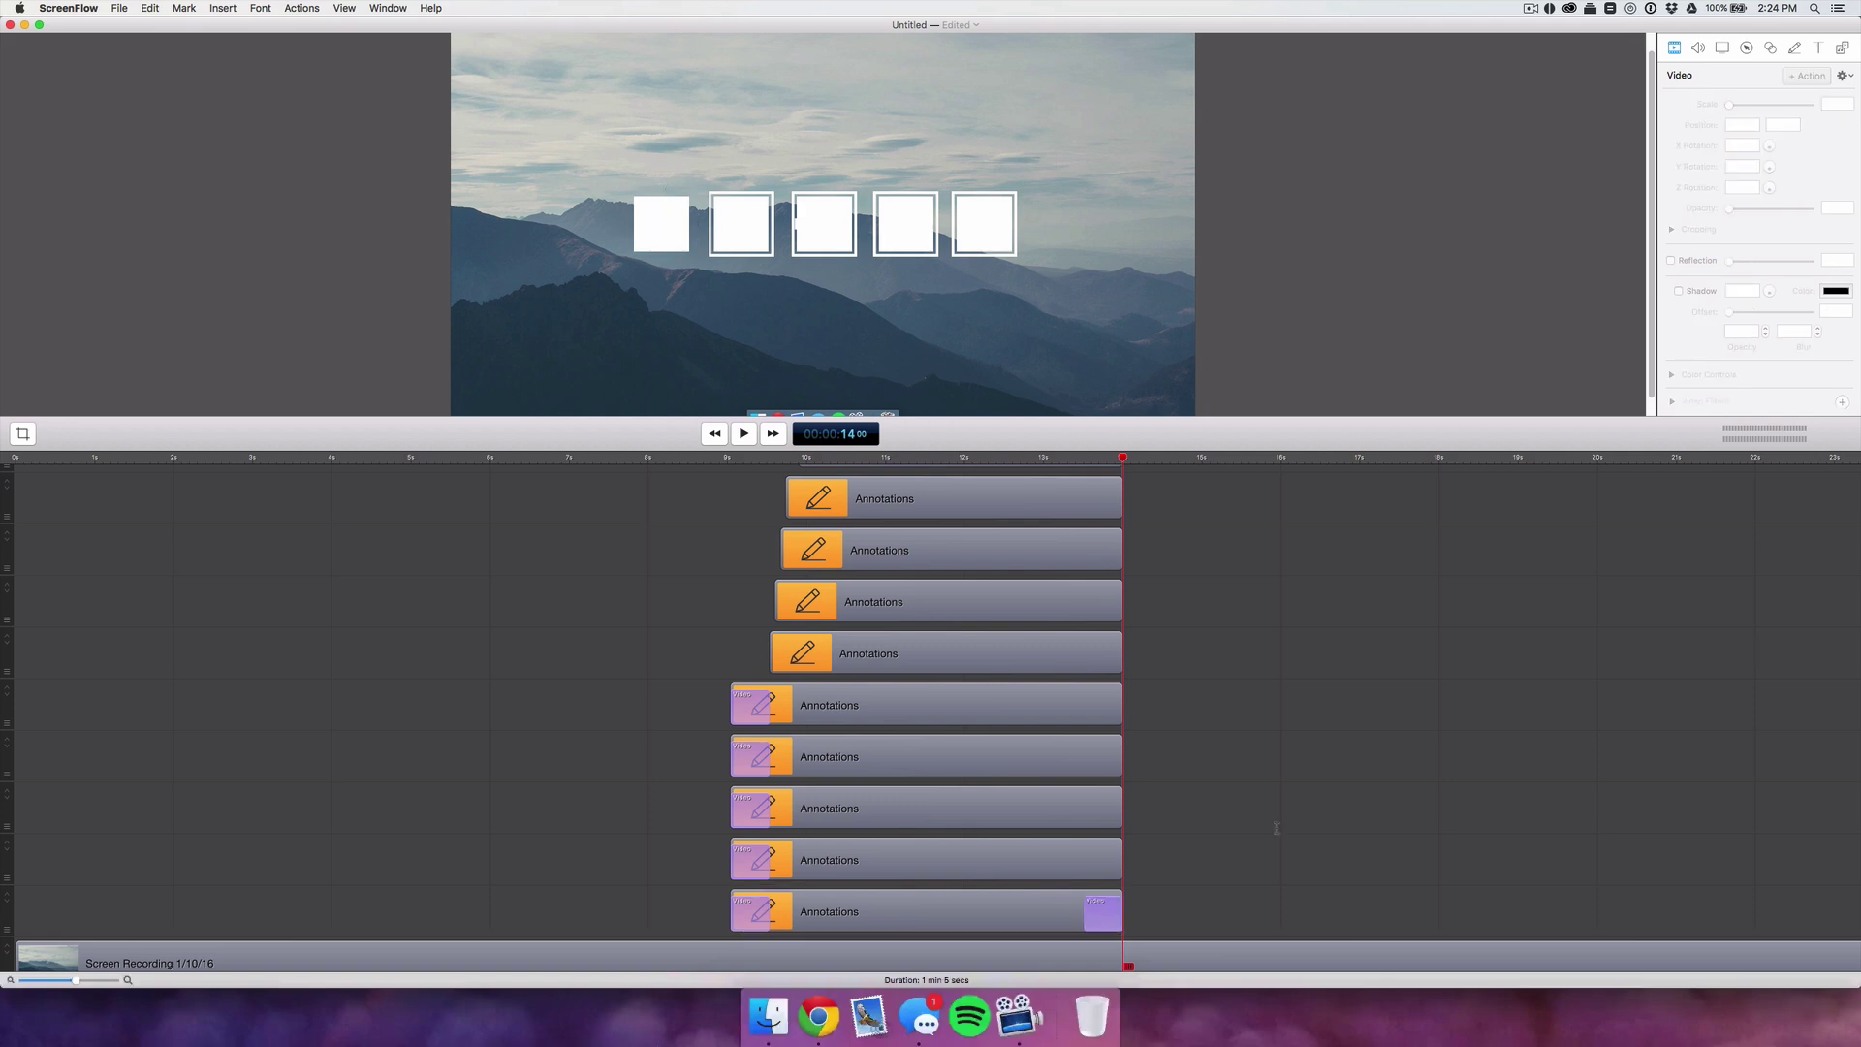
scroll(1240, 725, "up", 2)
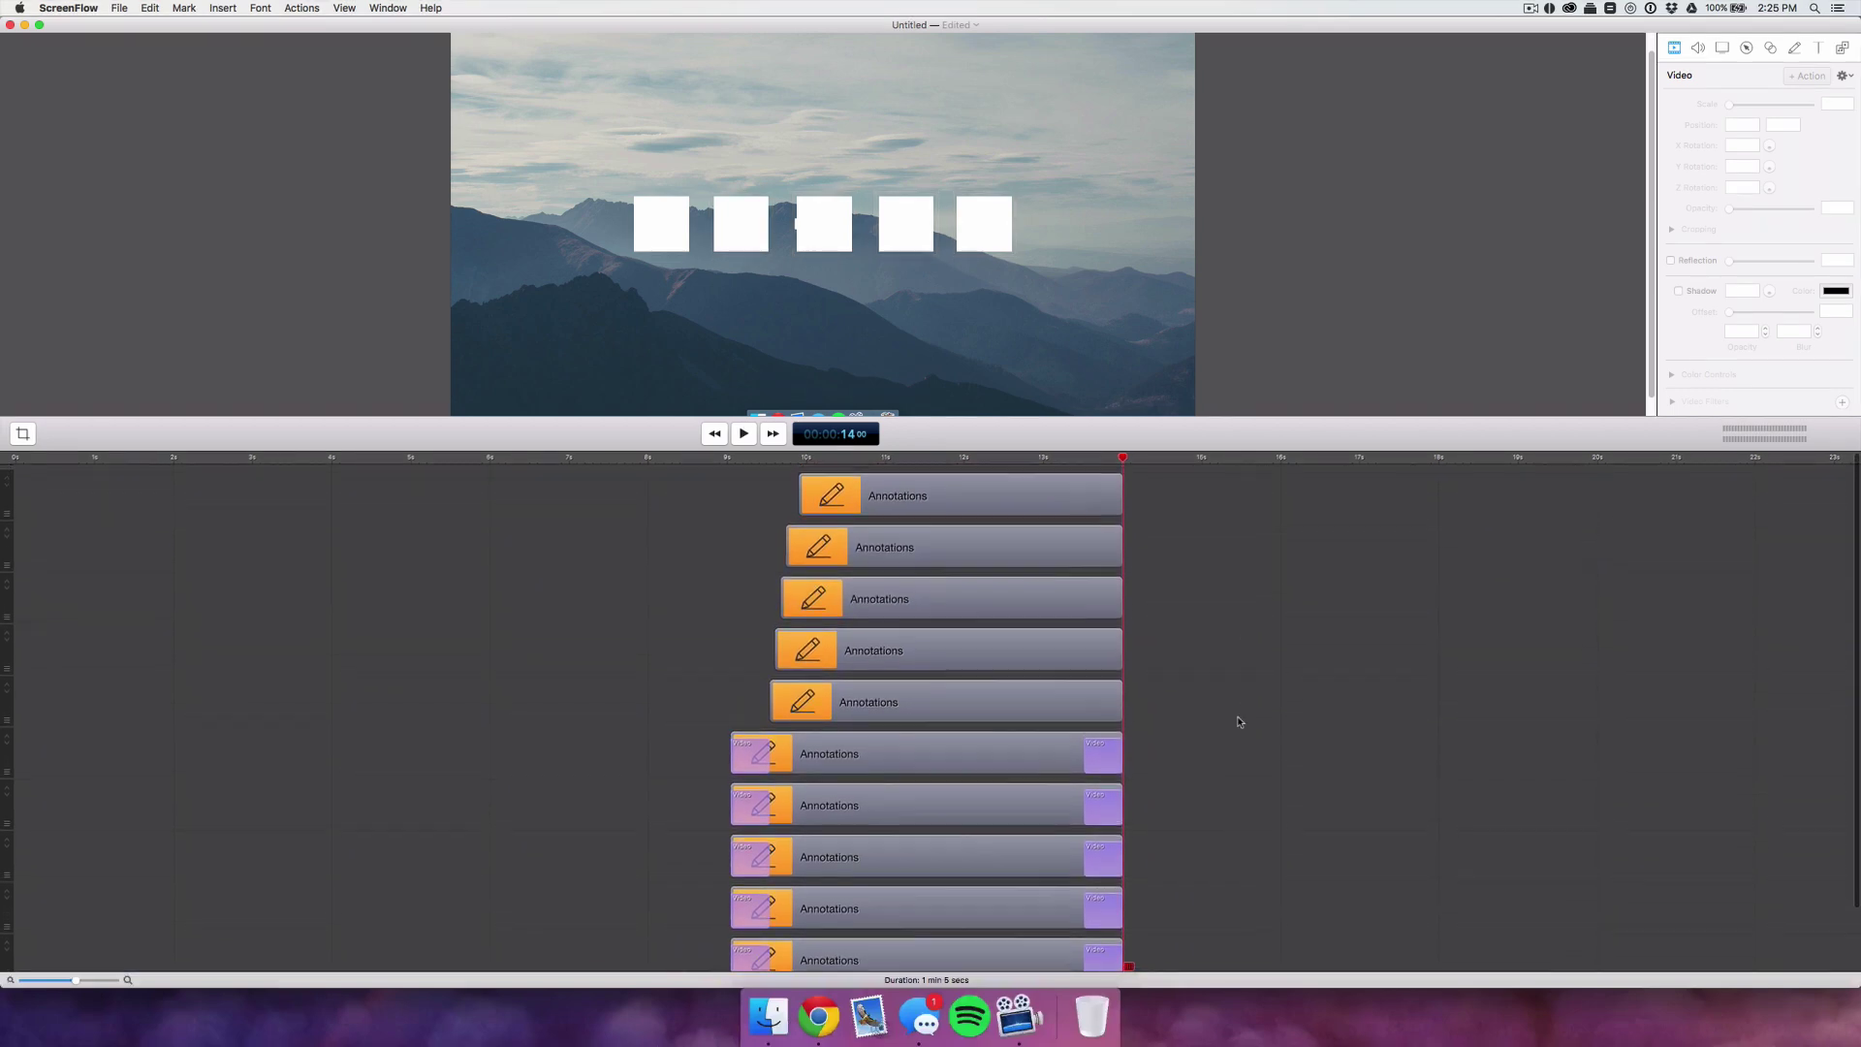
- Give the top five filled-box annotation clips Cross Dissolve ending transitions
left_click_drag(1185, 711, 1008, 480)
right_click(1025, 489)
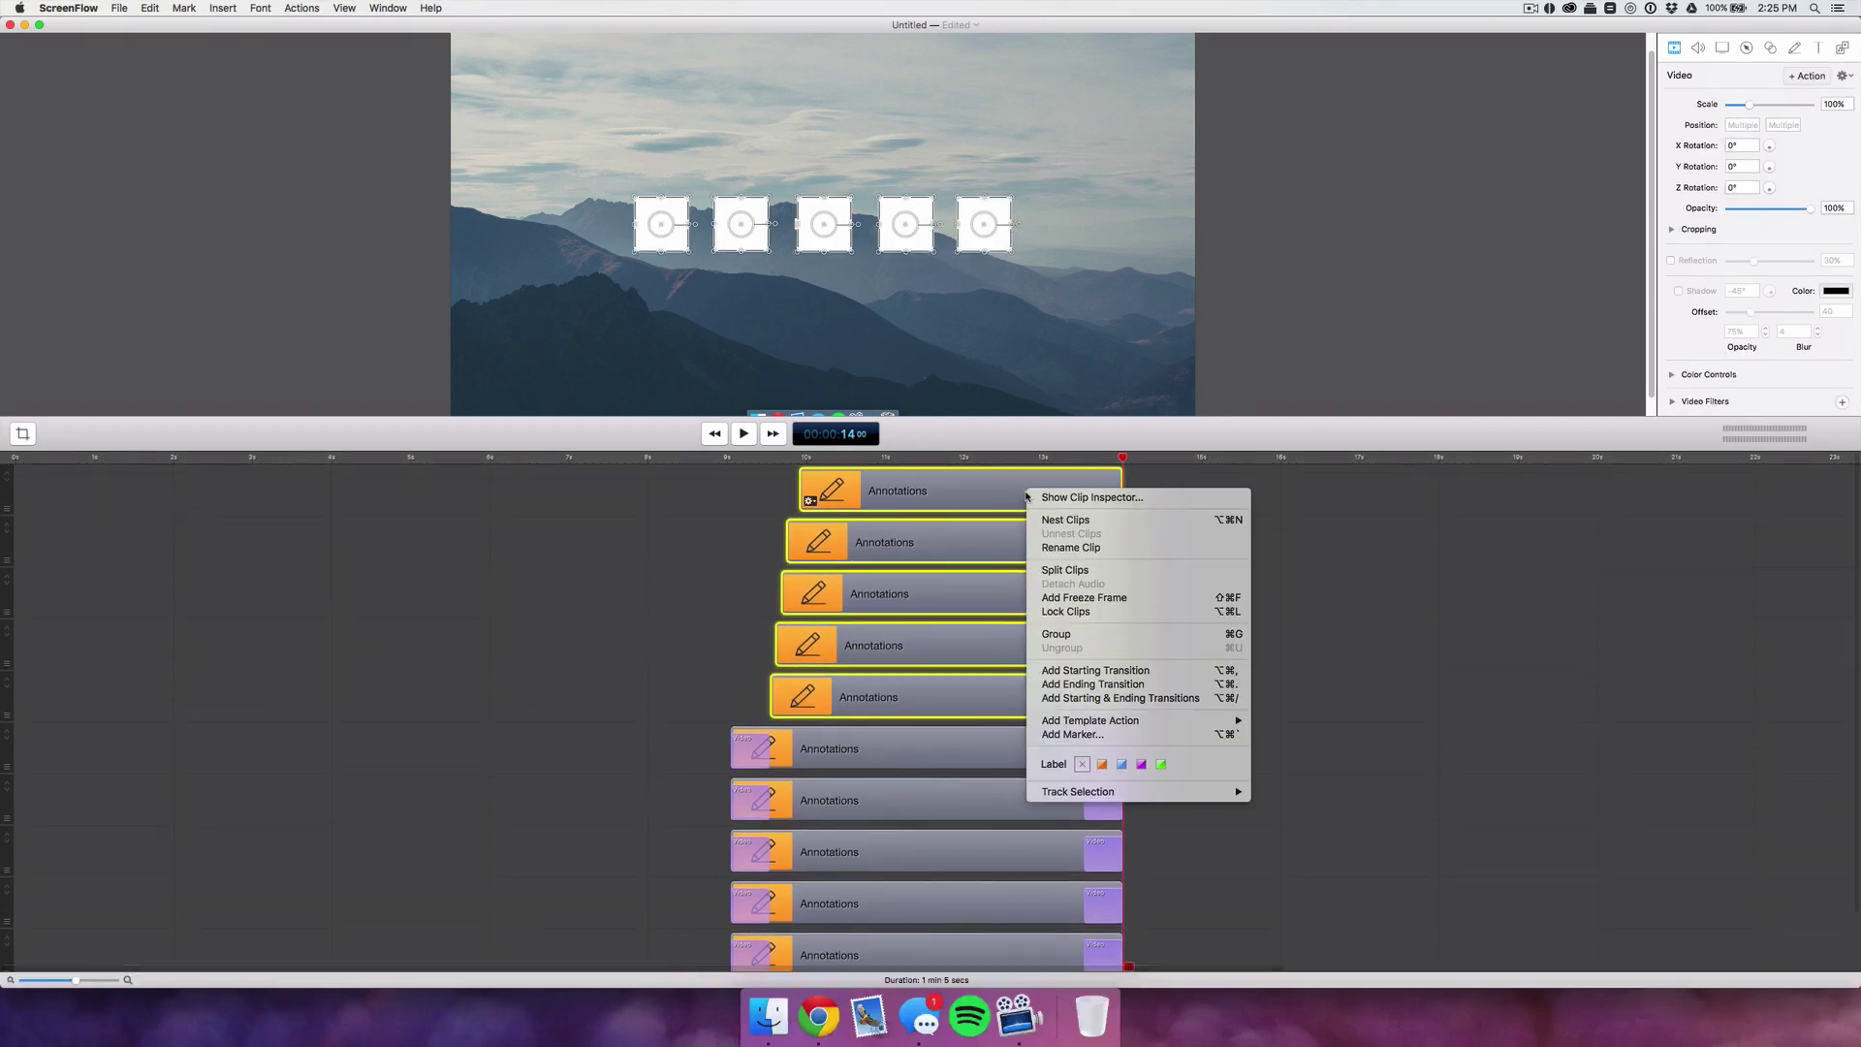
left_click(1082, 684)
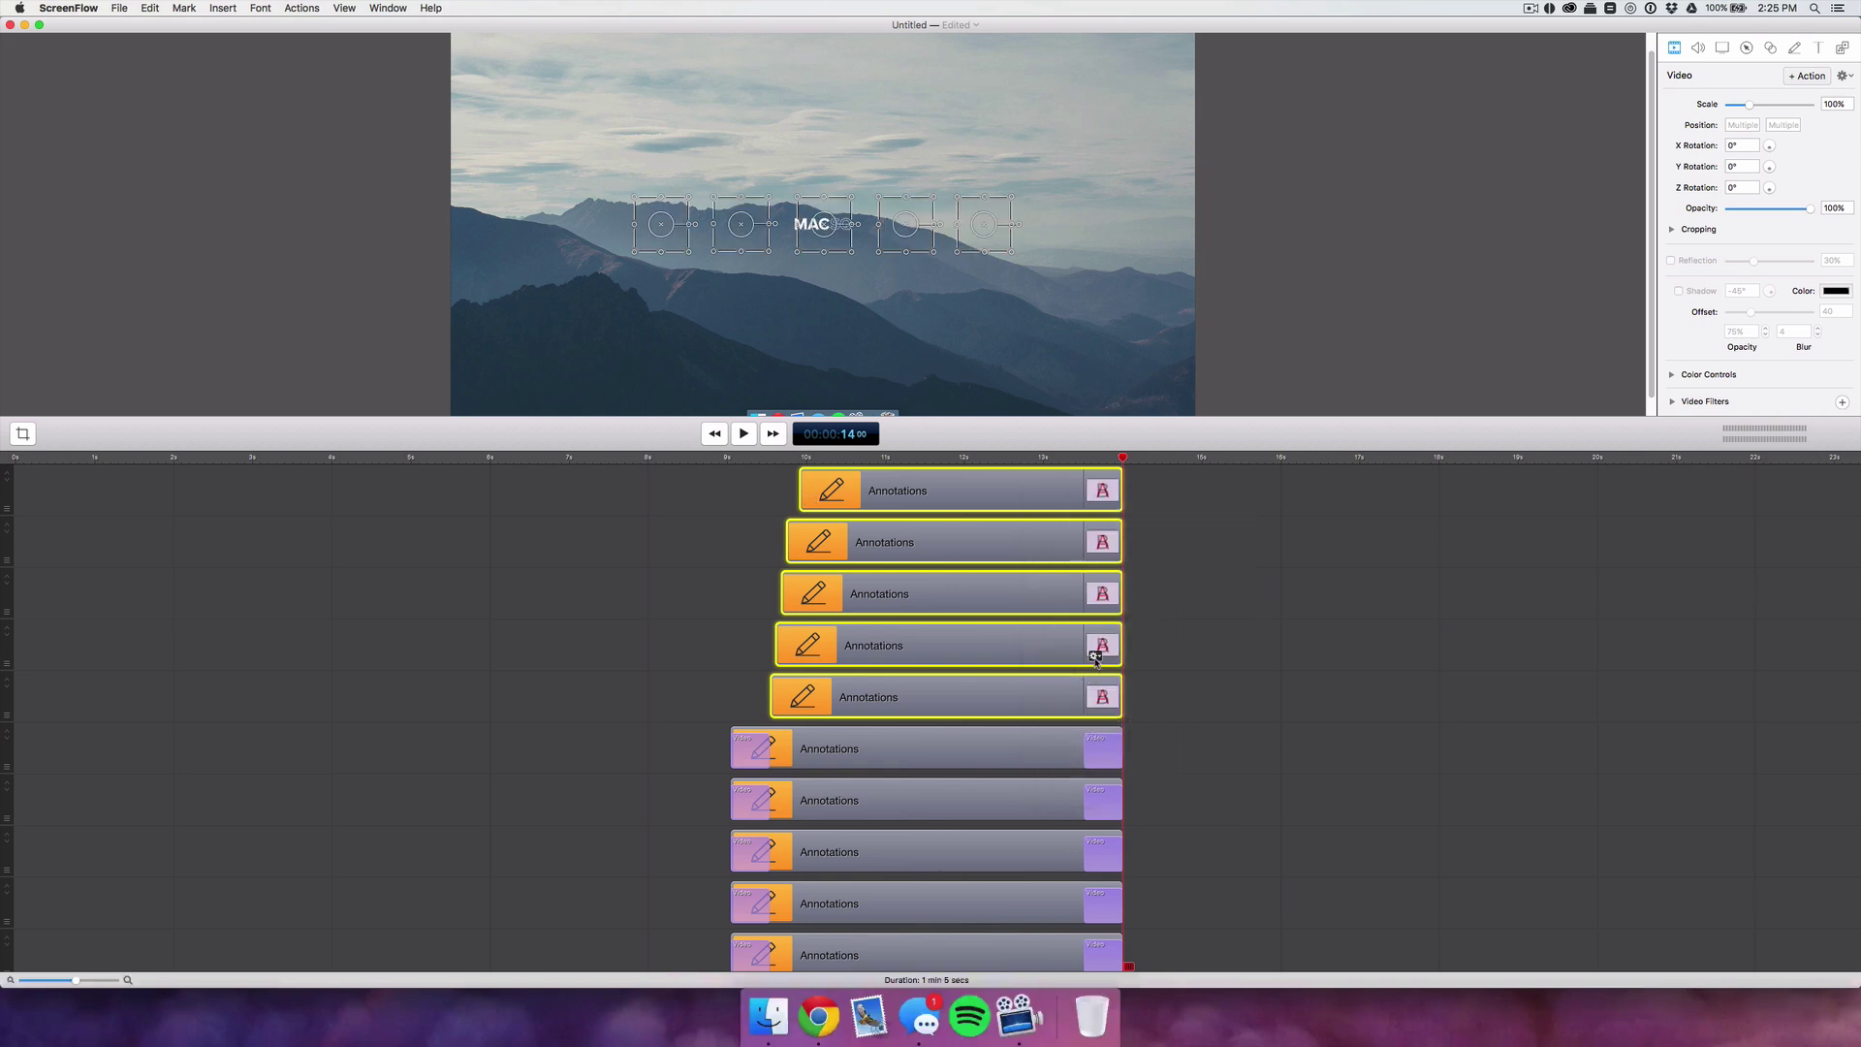
left_click(1096, 658)
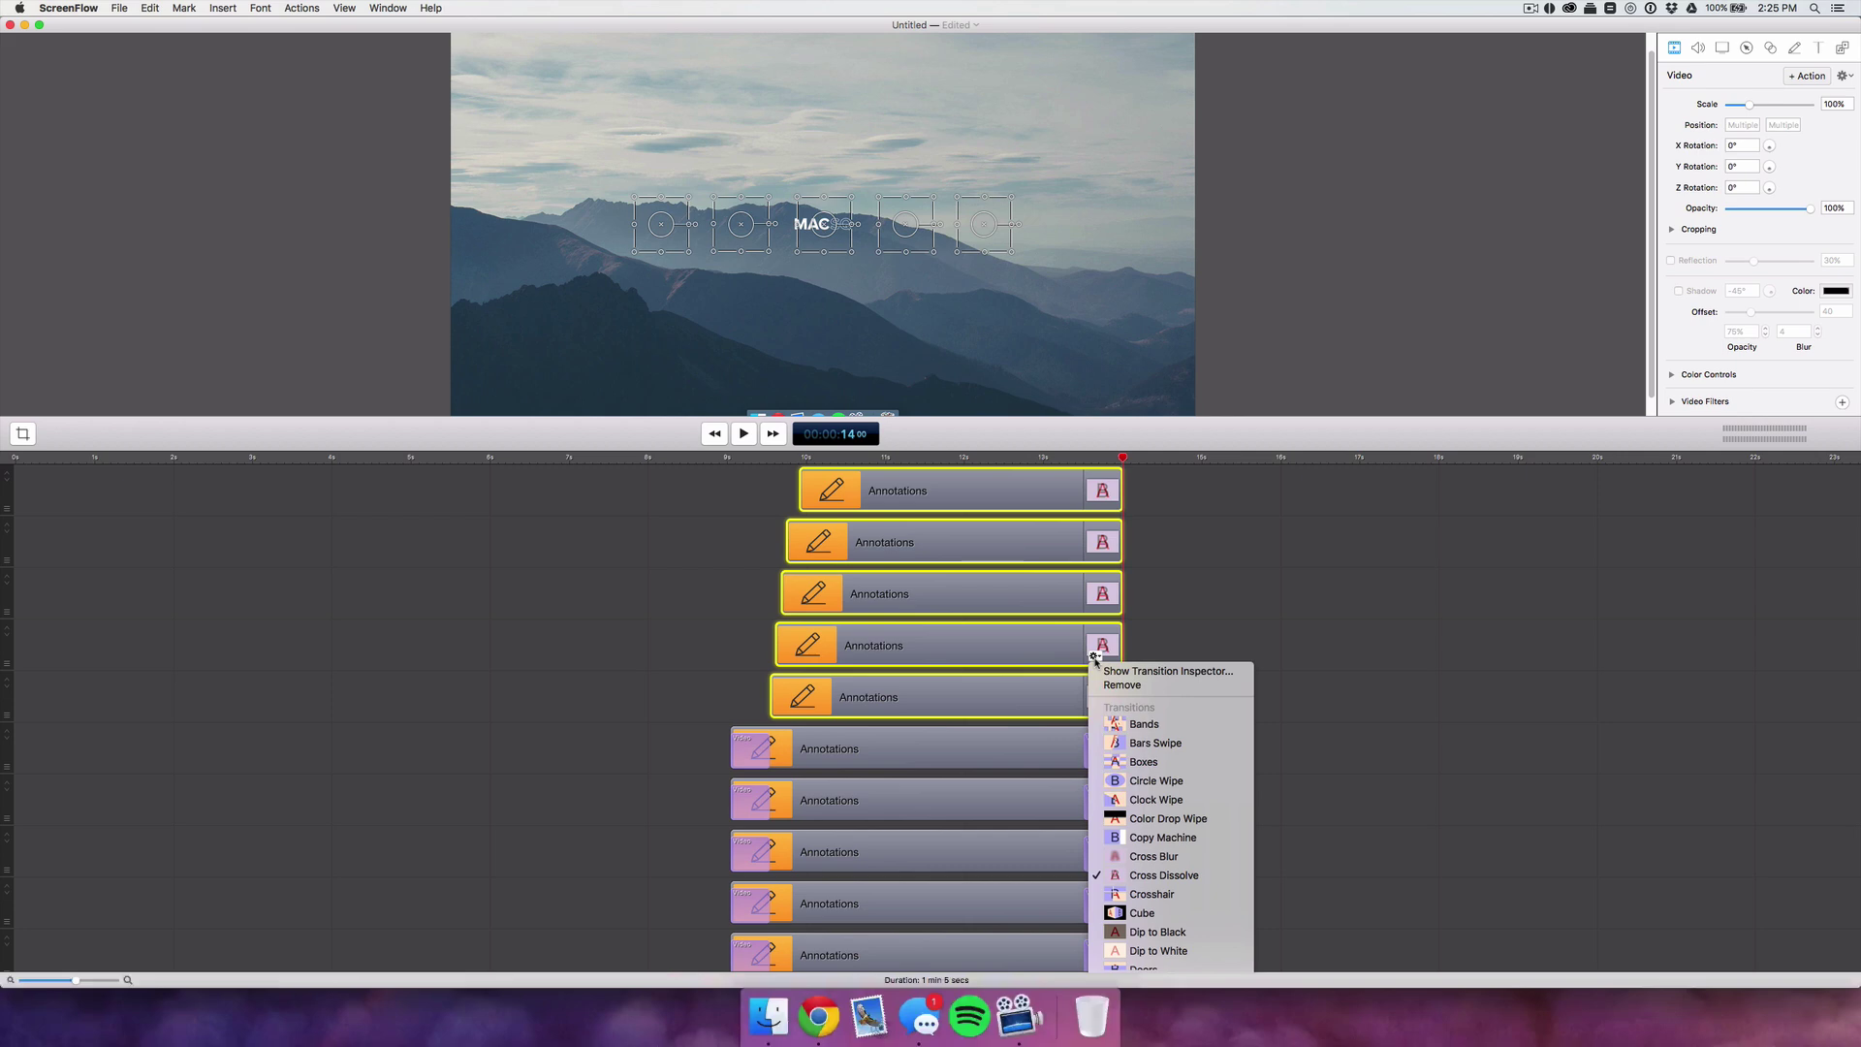
left_click(1106, 648)
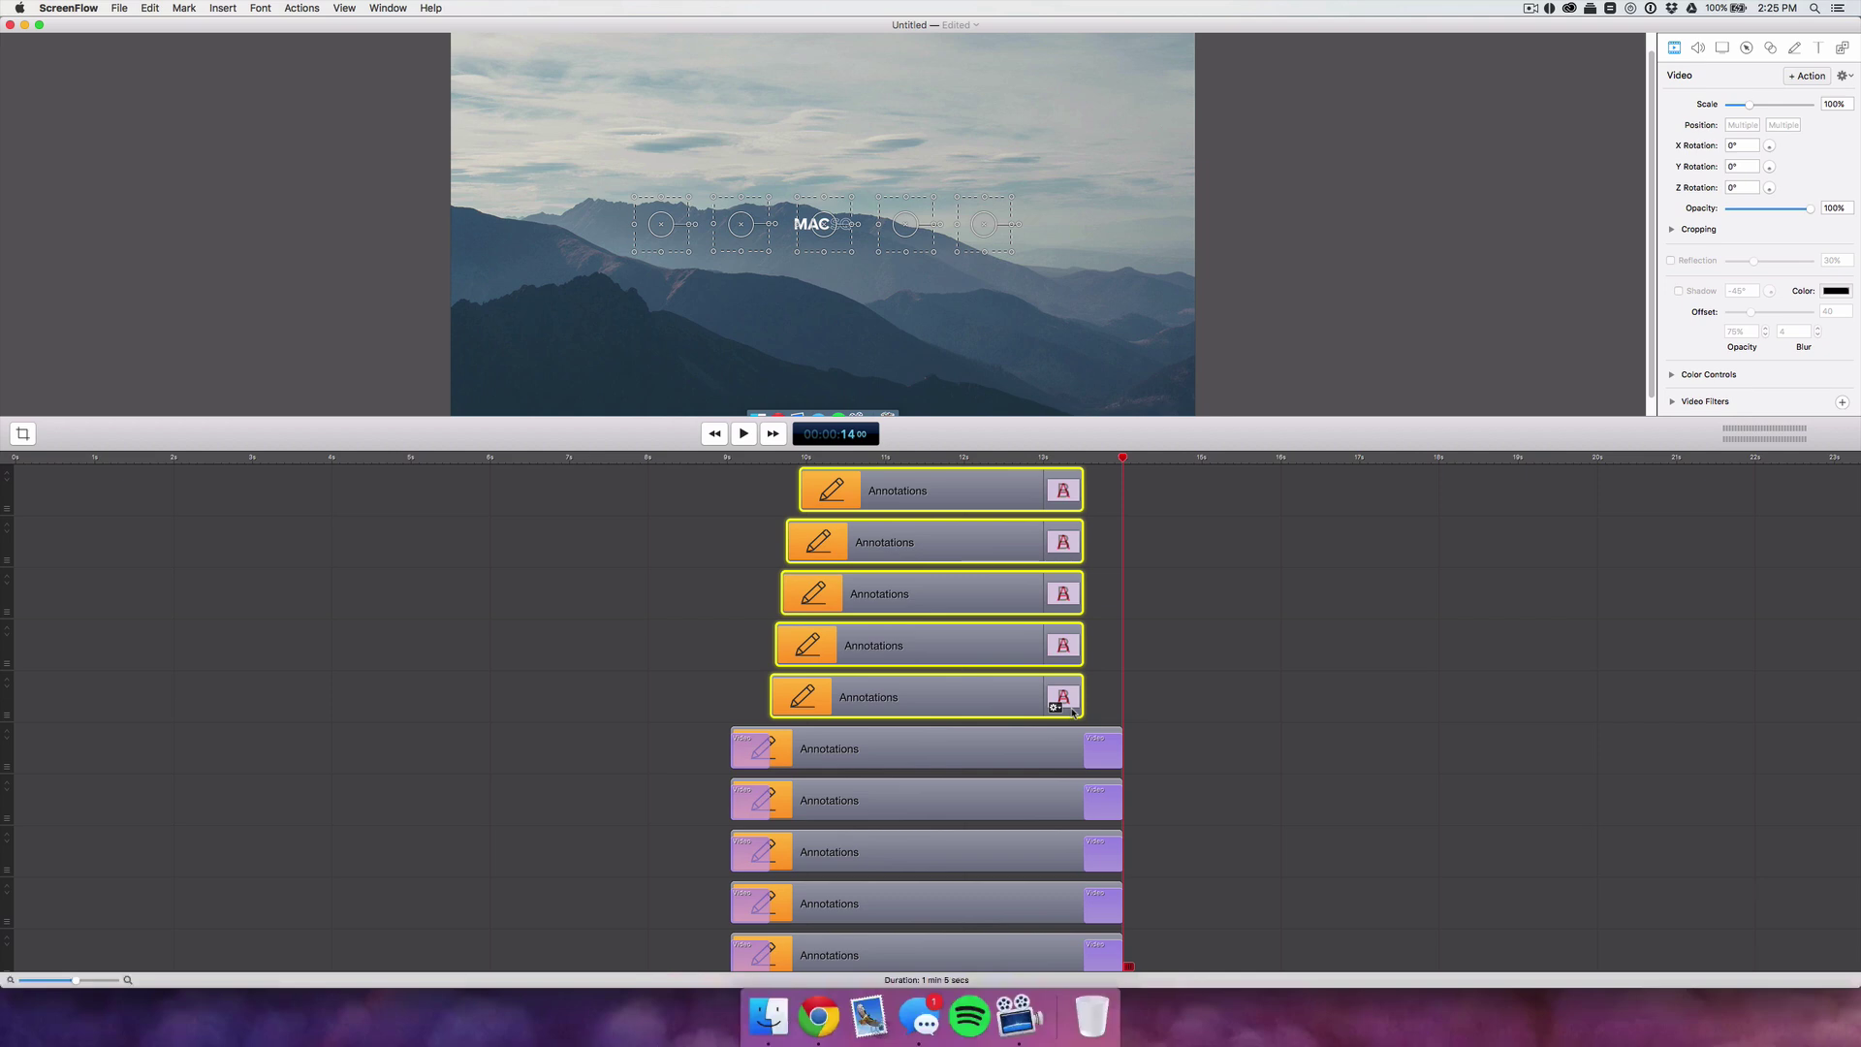
left_click(1246, 765)
scroll(1248, 765, "down", 3)
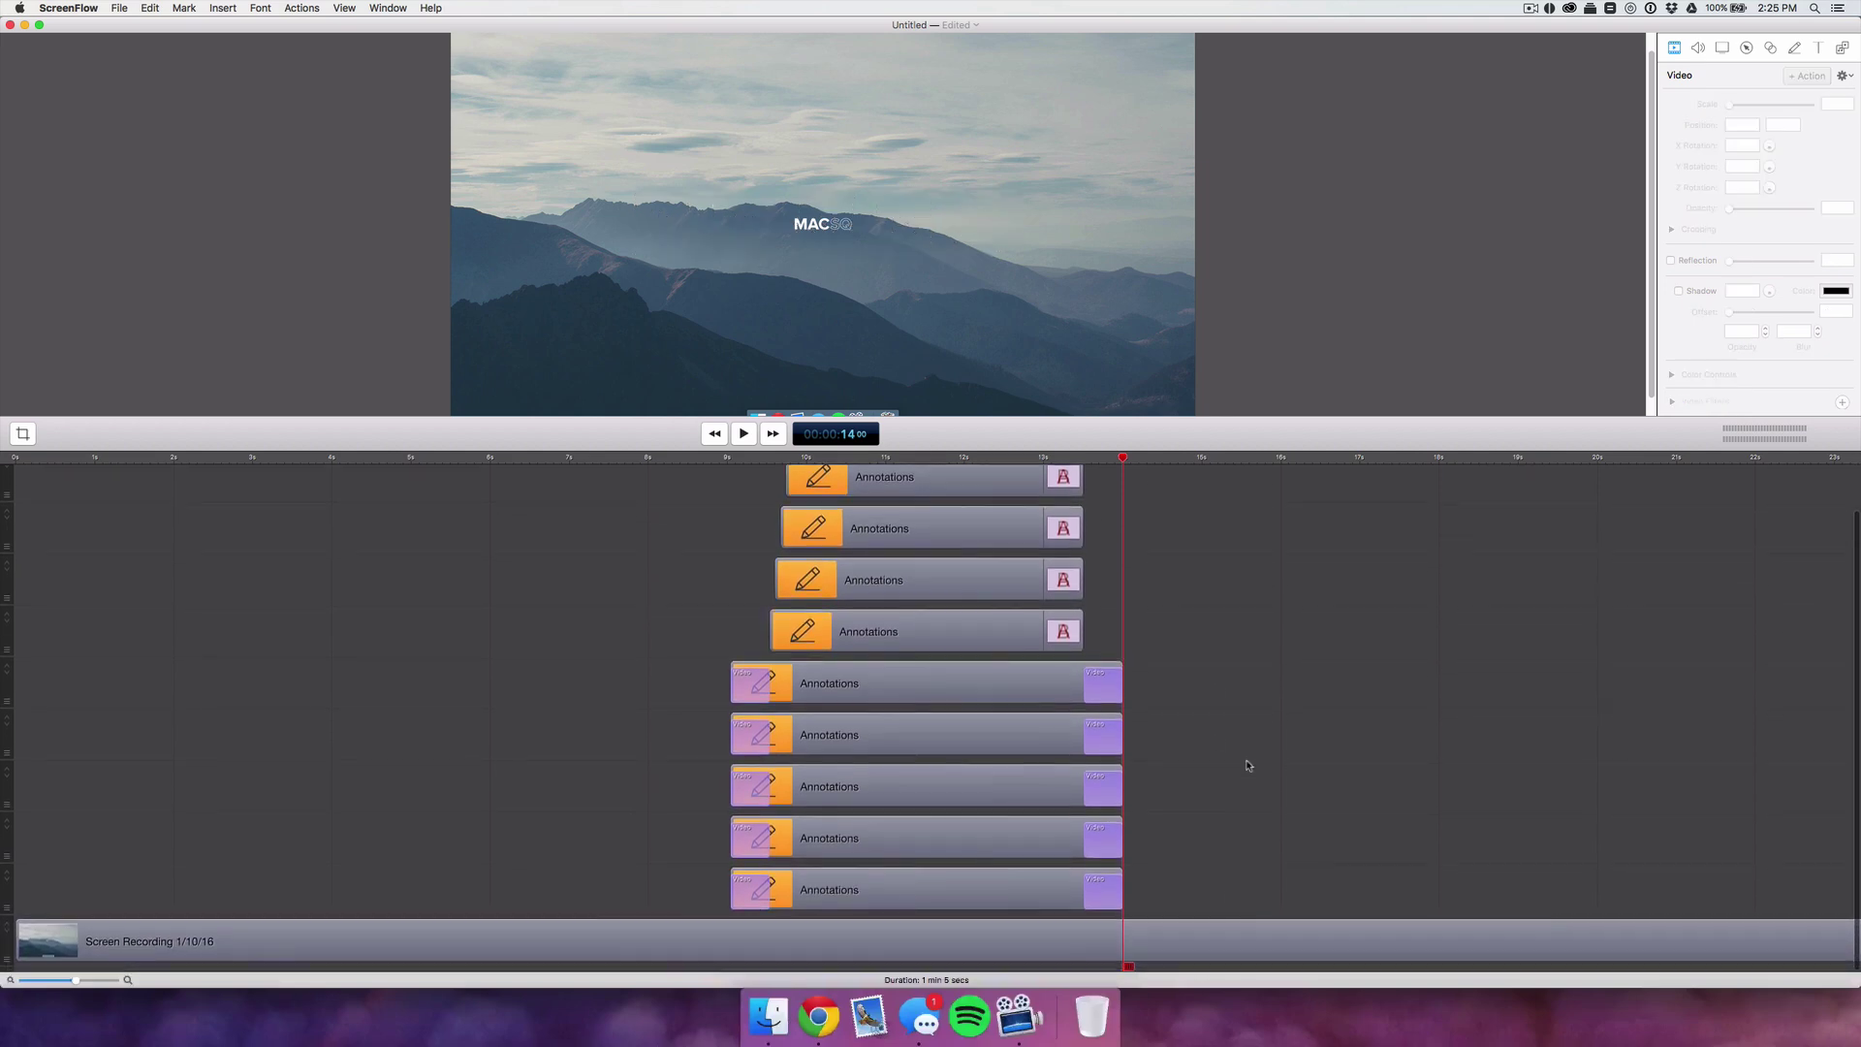
- Dim the Screen Recording clip to about 44% opacity with a video action at 9 seconds
left_click(728, 463)
left_click(775, 943)
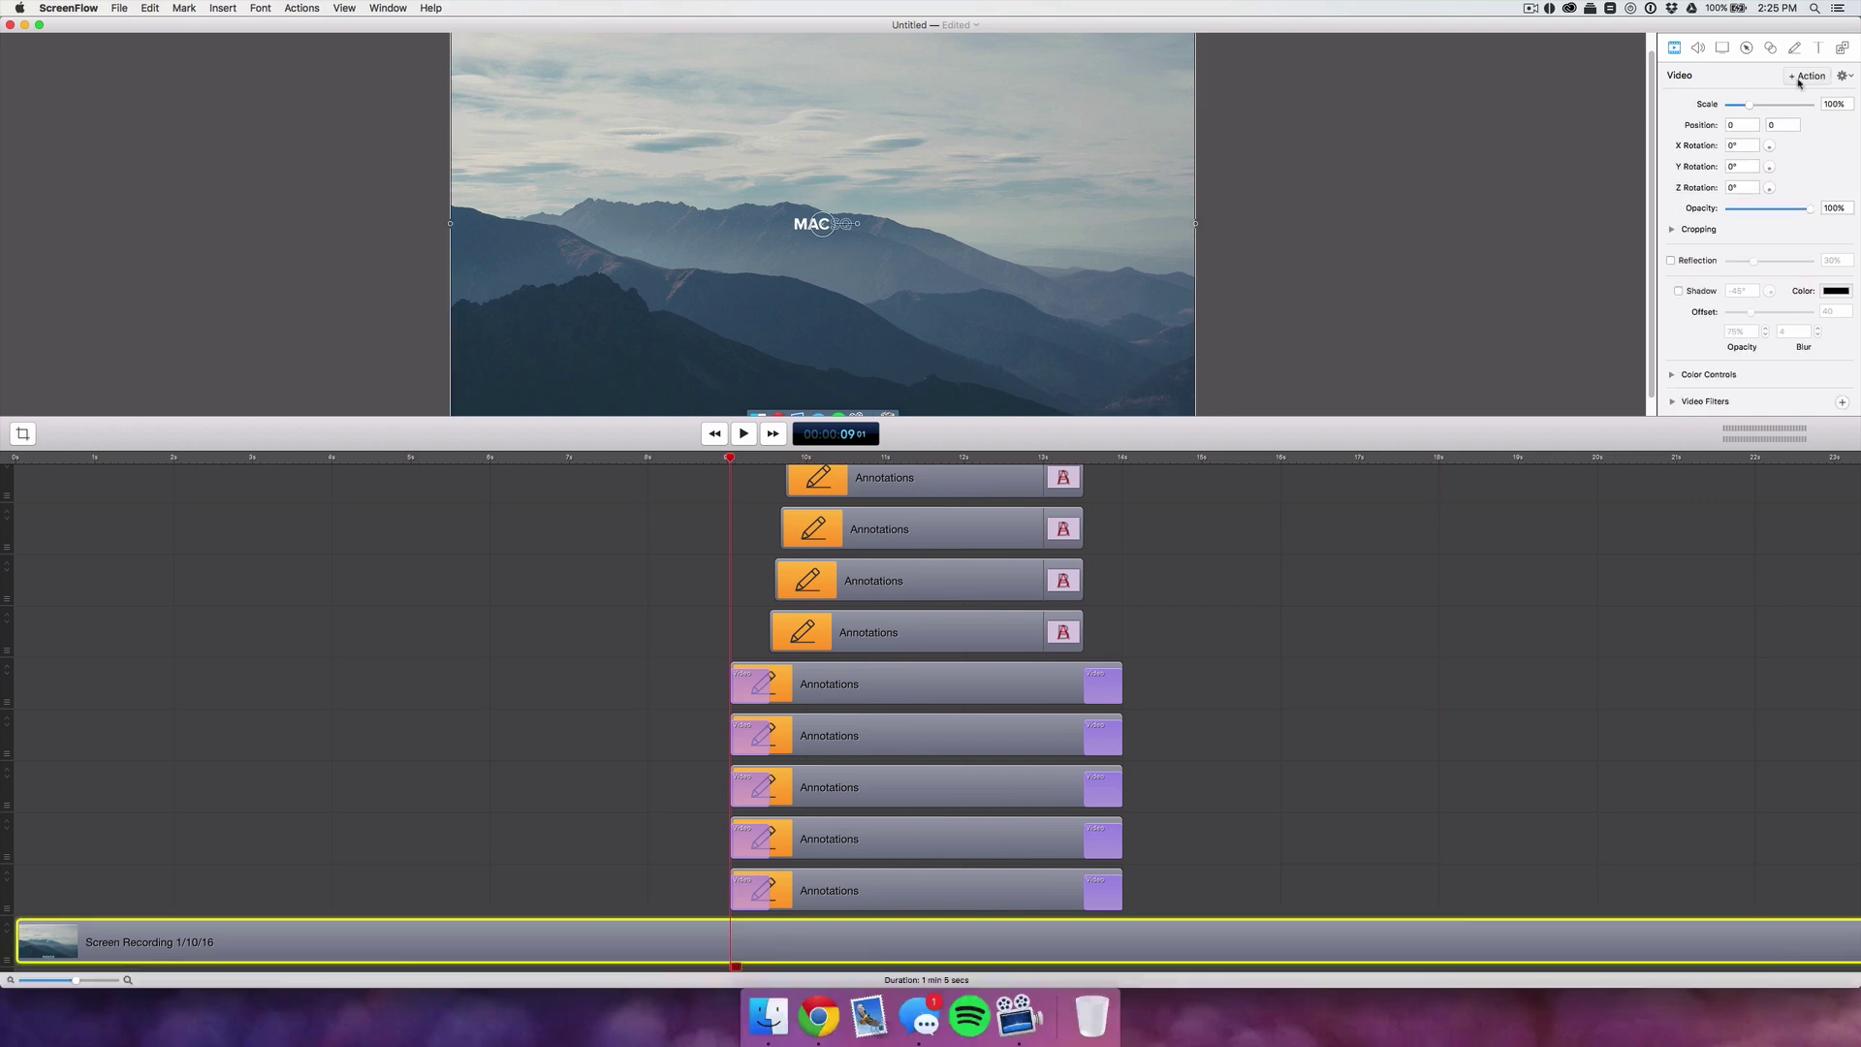
mouse_move(744, 953)
left_mouse_down()
mouse_move(706, 947)
mouse_move(766, 945)
left_mouse_up()
left_click(776, 459)
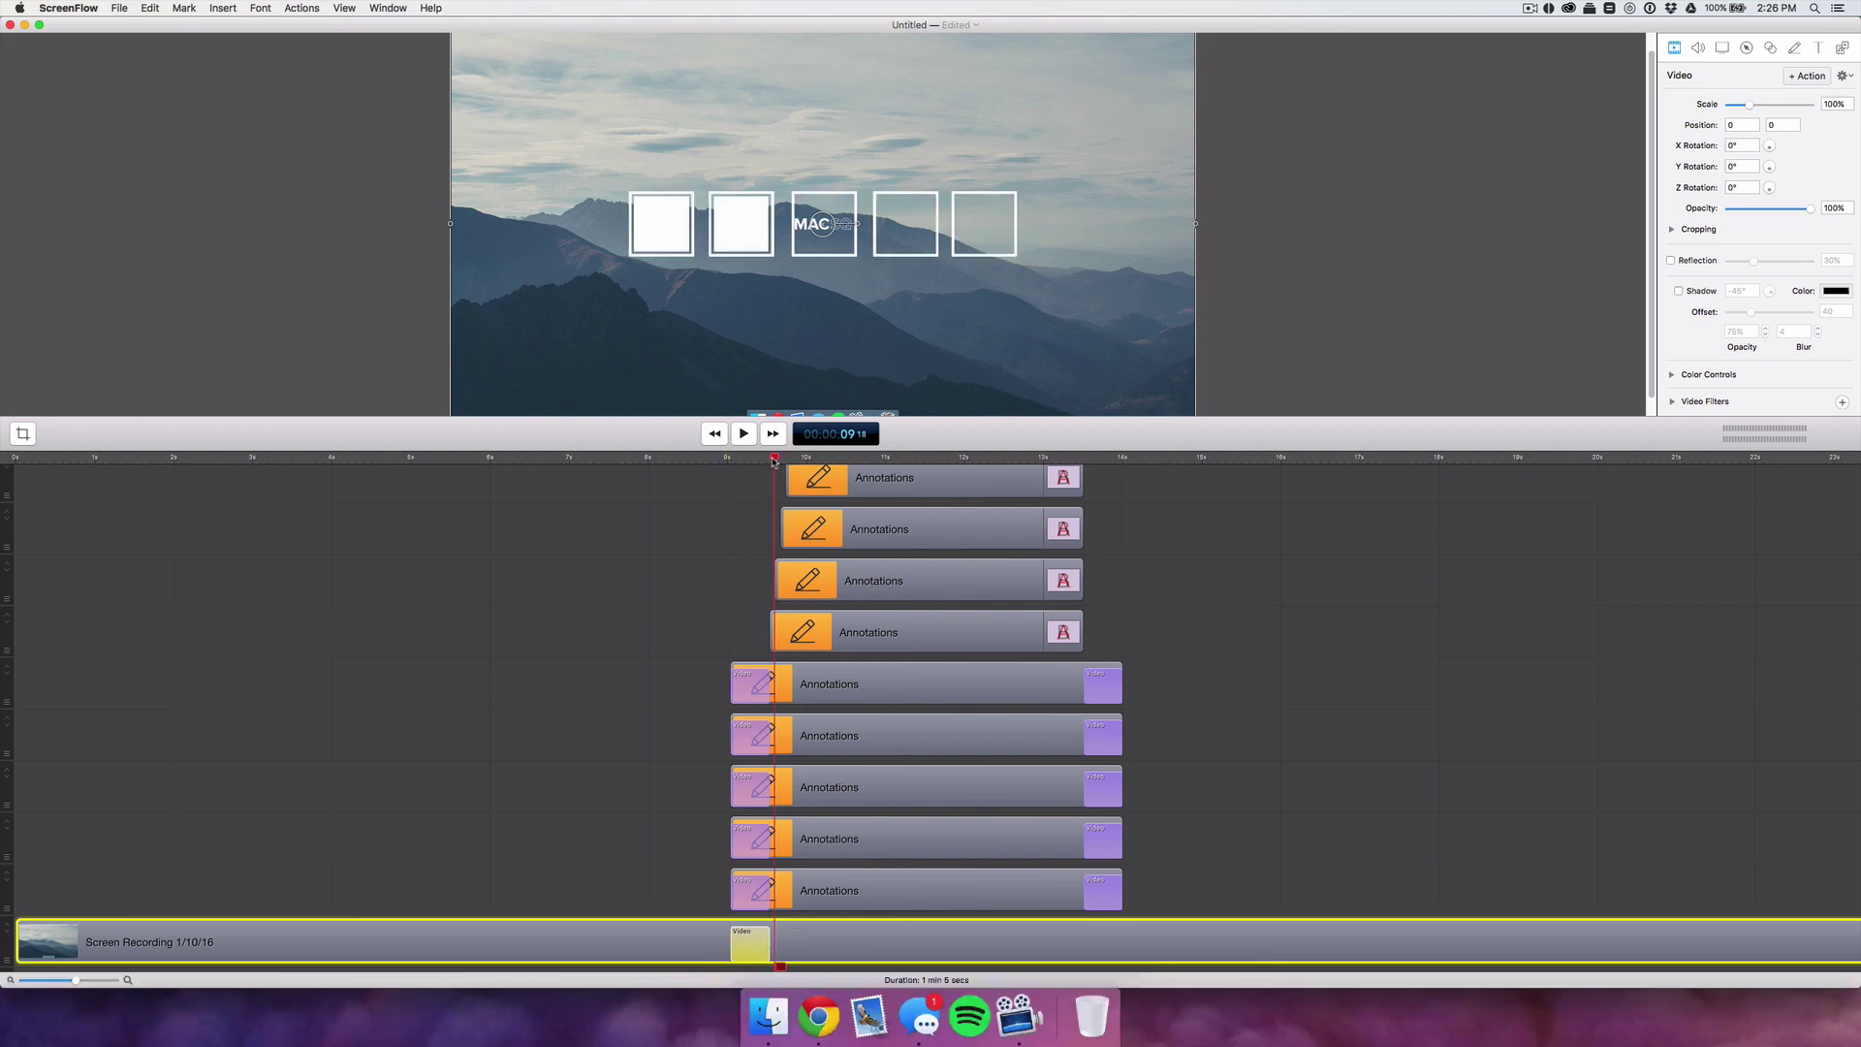
left_click_drag(775, 460, 766, 461)
left_click_drag(1733, 211, 1762, 210)
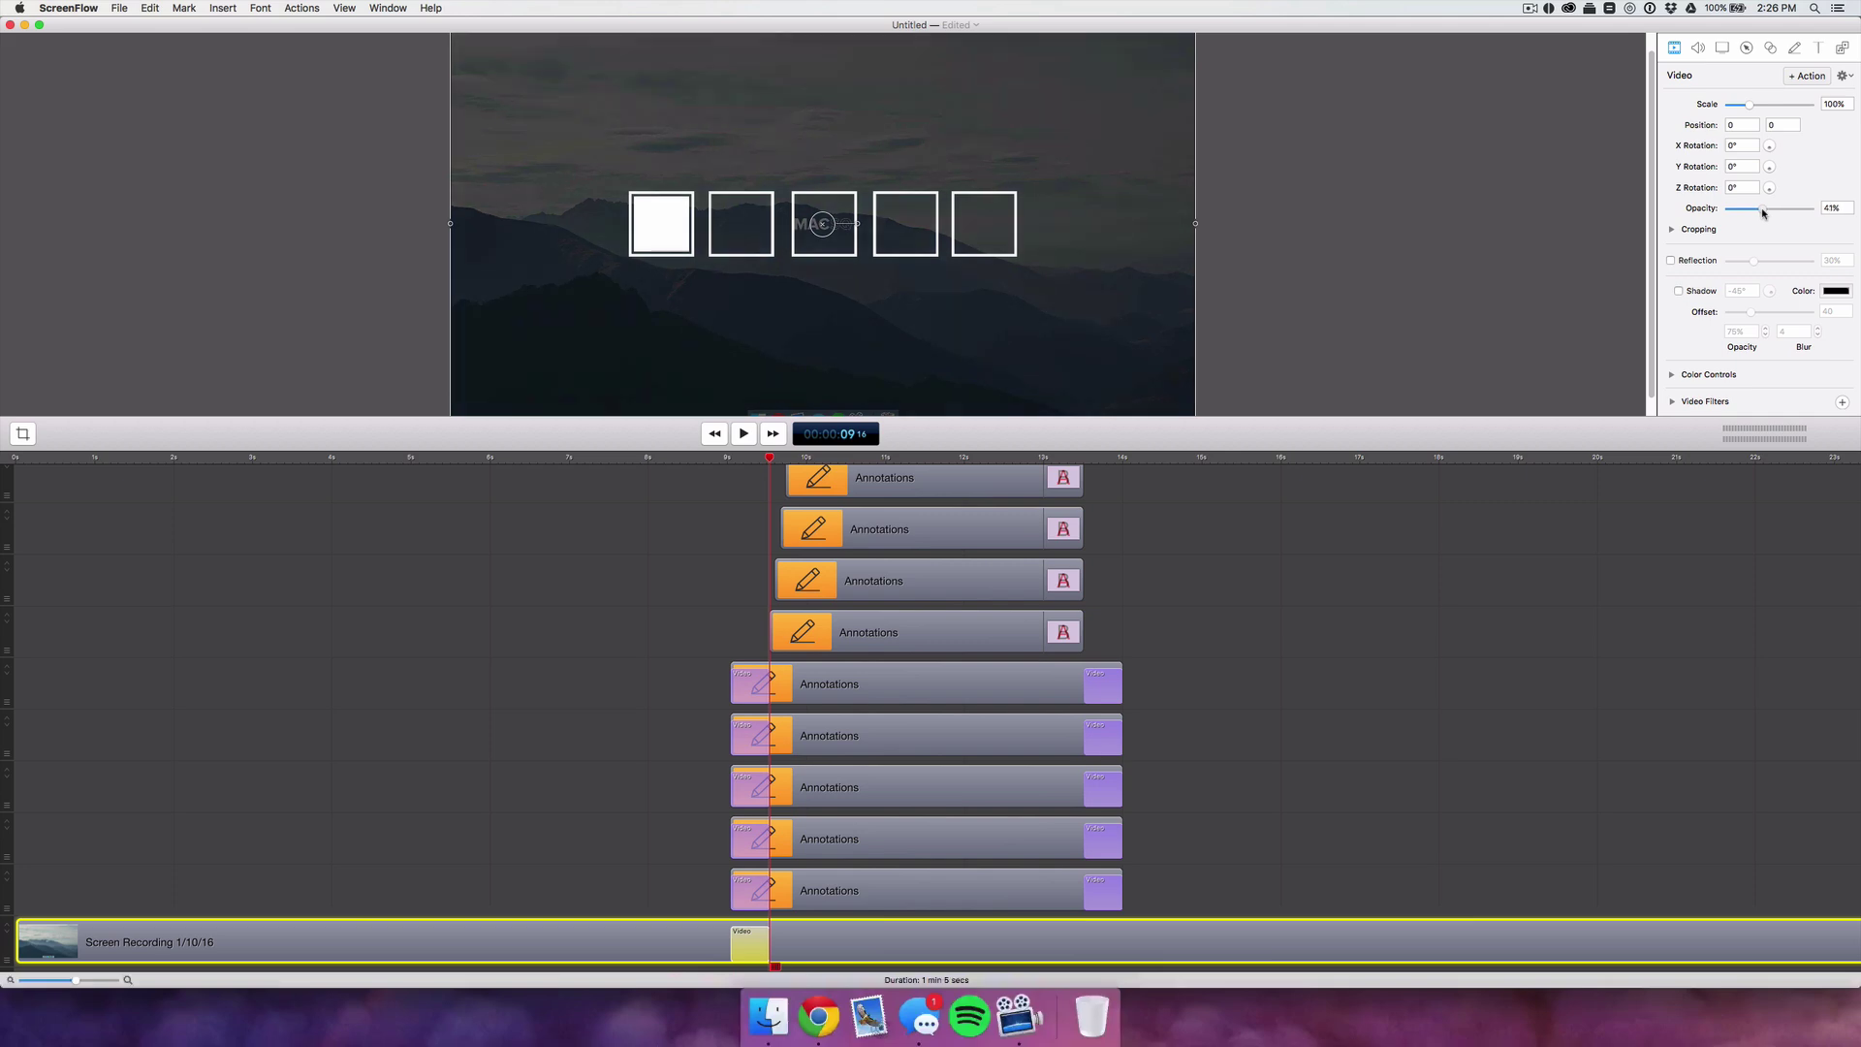
- Add a second recording video action near 13–14 seconds raising opacity back up
left_click_drag(772, 964, 1086, 887)
key("super+k")
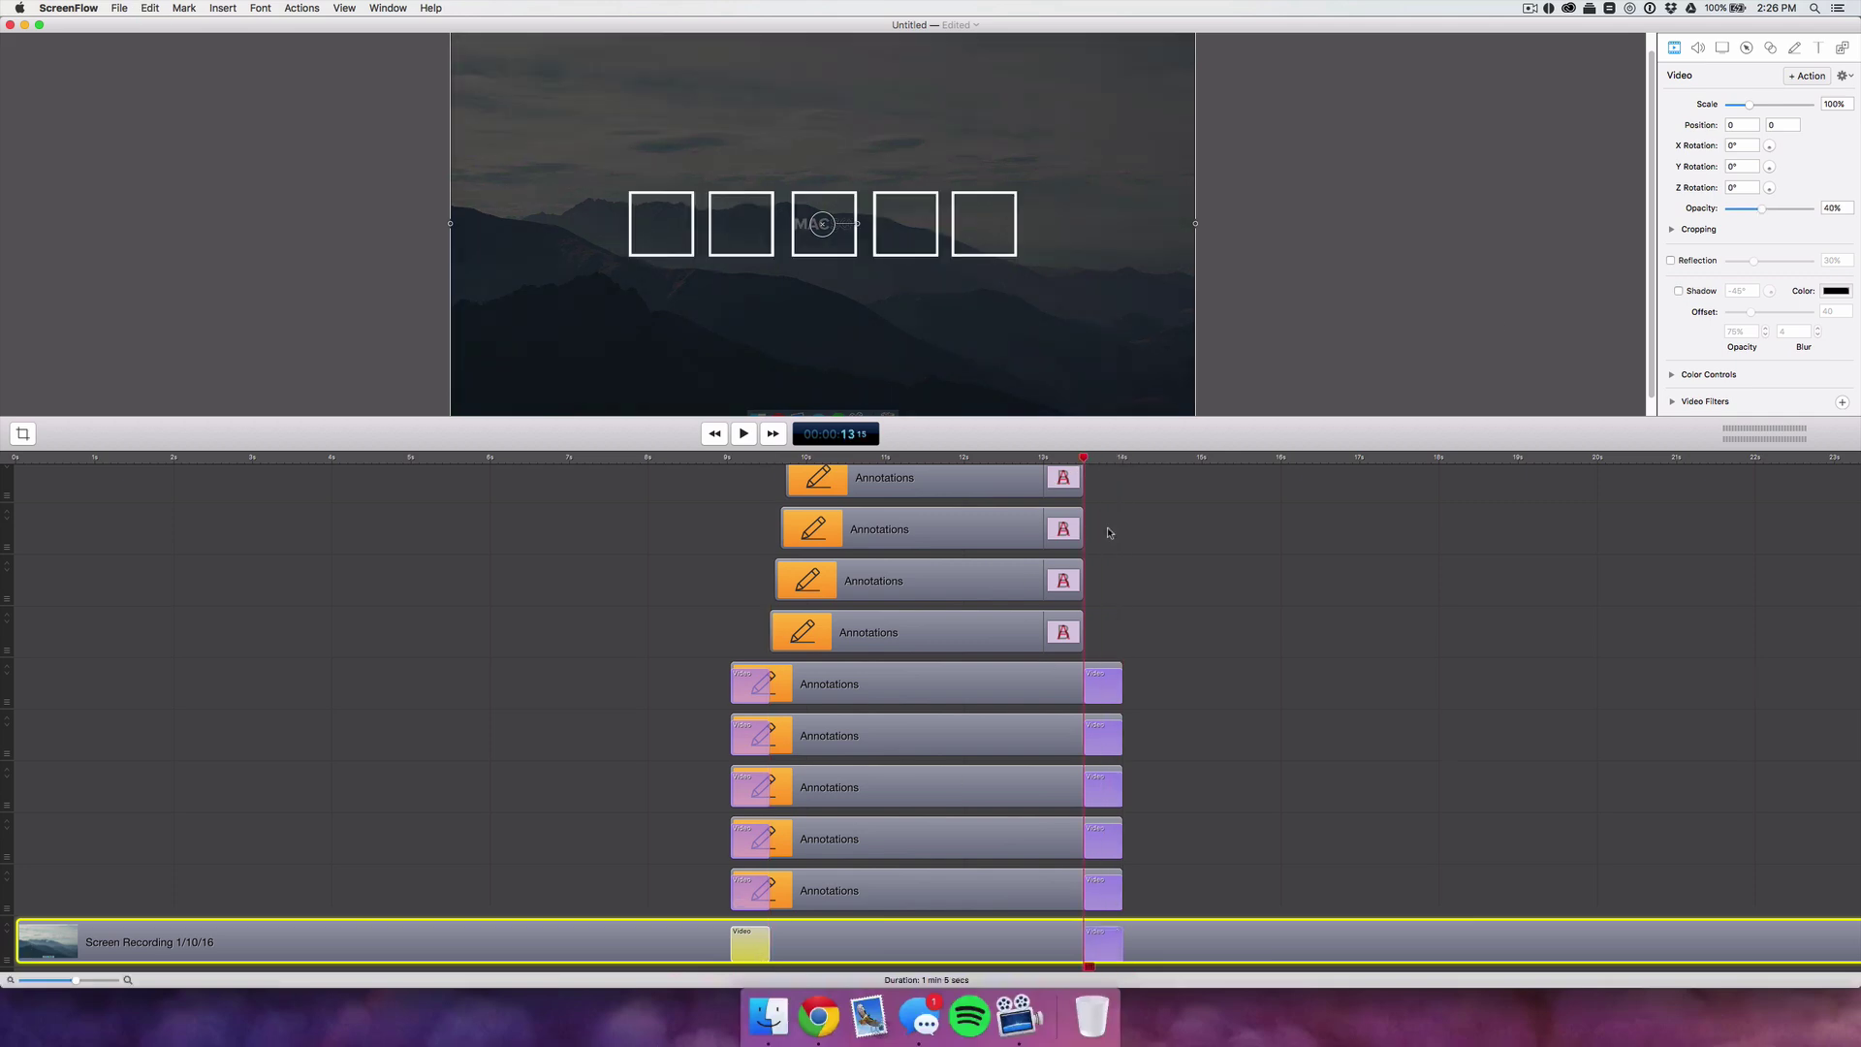
left_click(1123, 458)
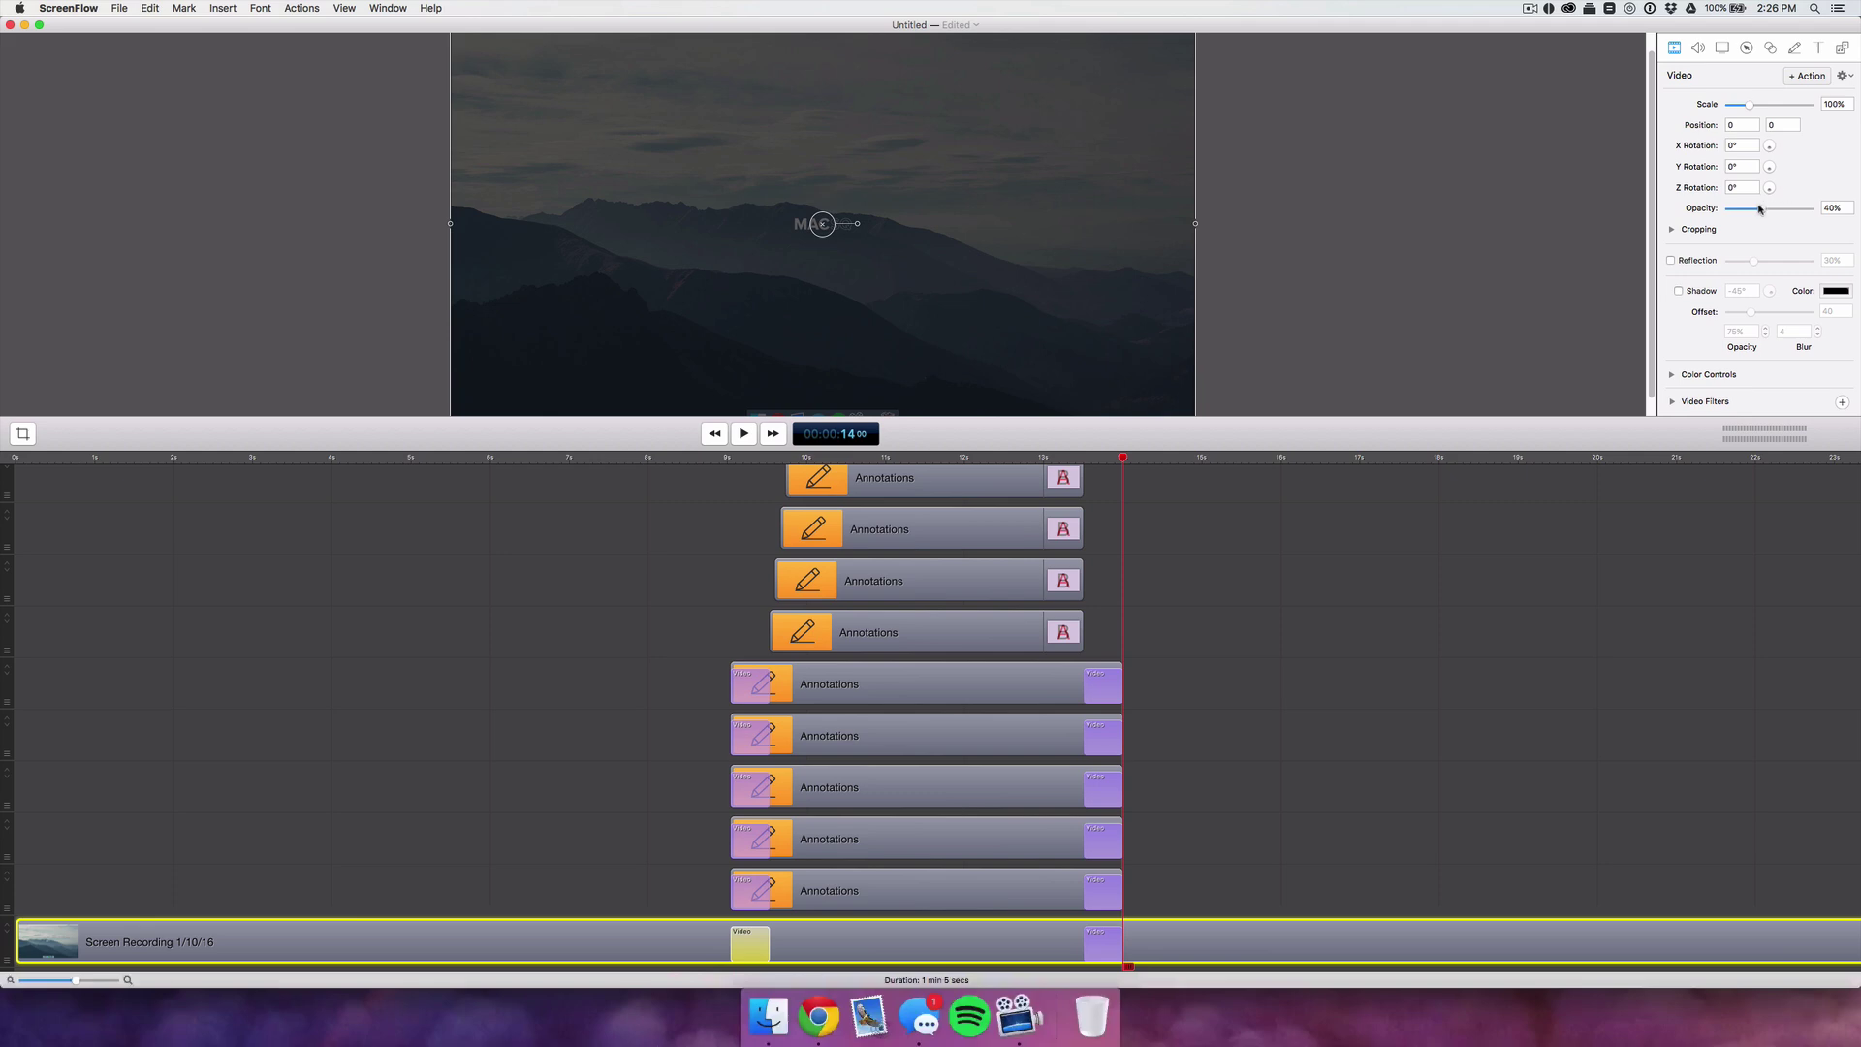
left_click_drag(1761, 210, 1814, 209)
left_click(1317, 760)
left_click(686, 458)
- Play back the finished box animation in the preview
key("space")
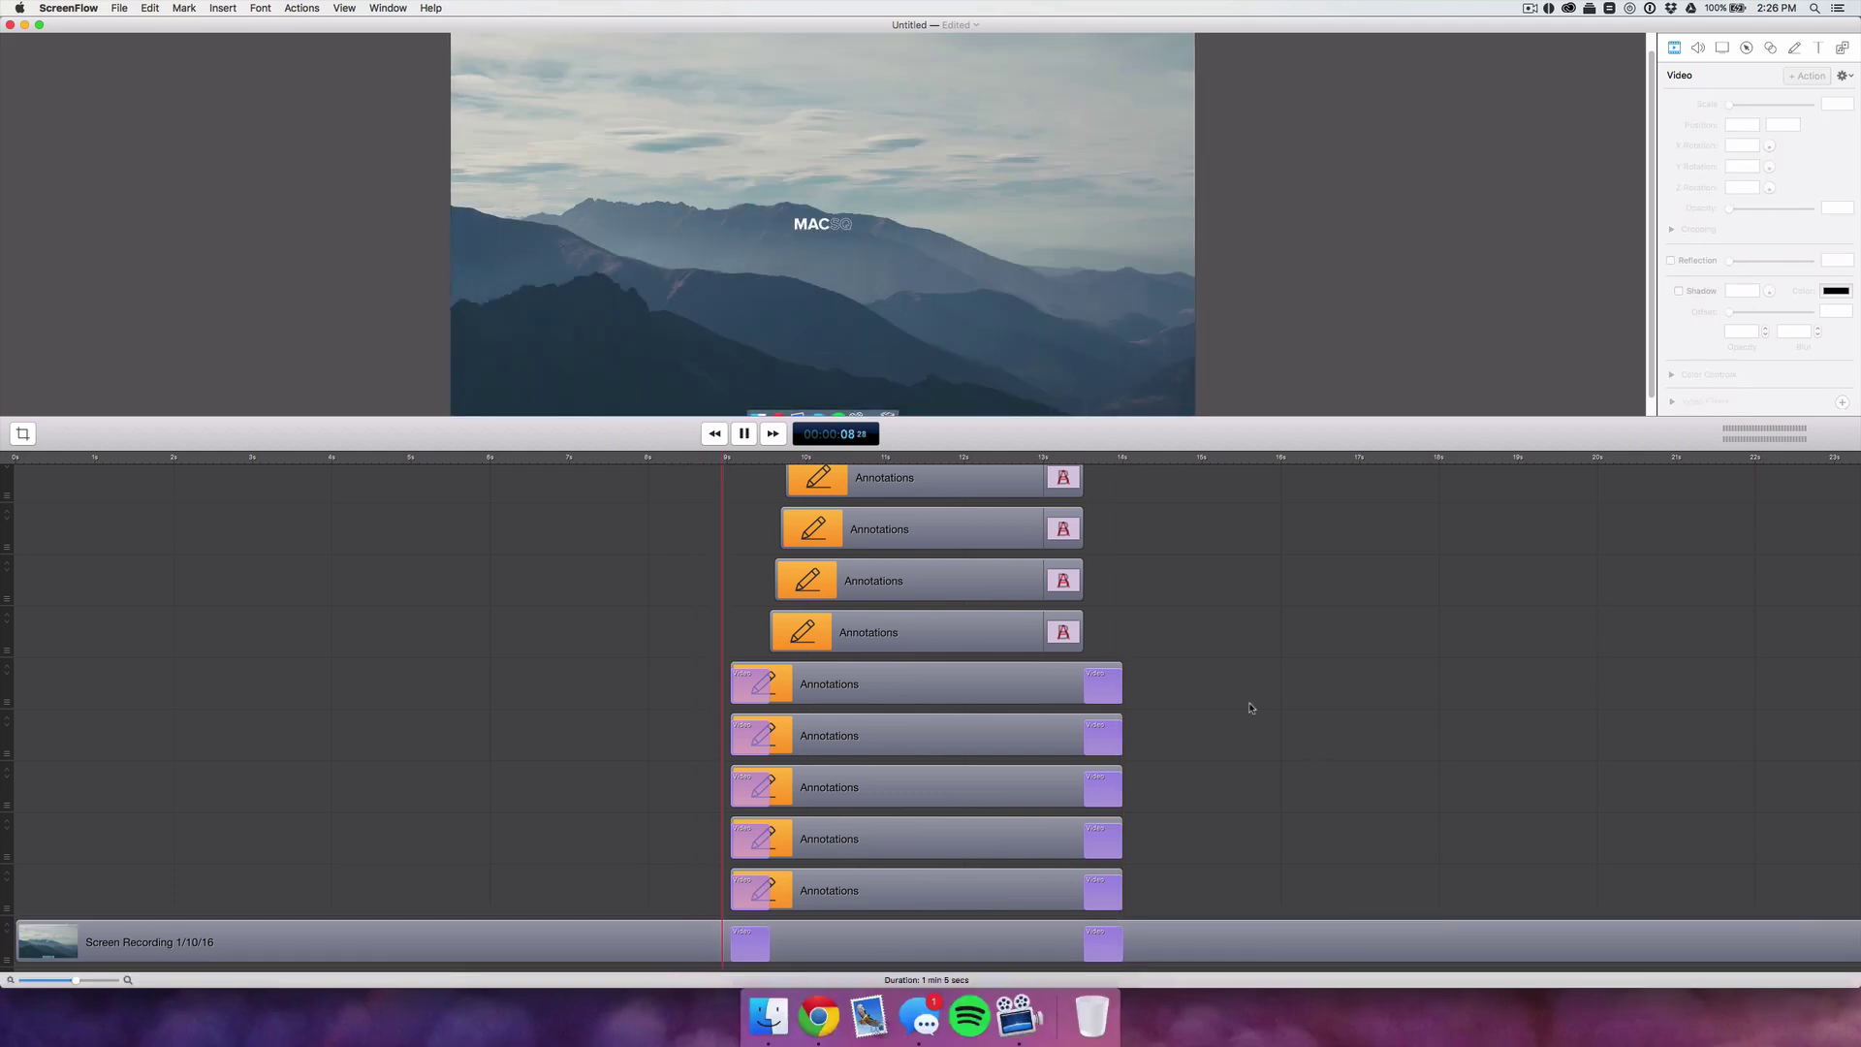